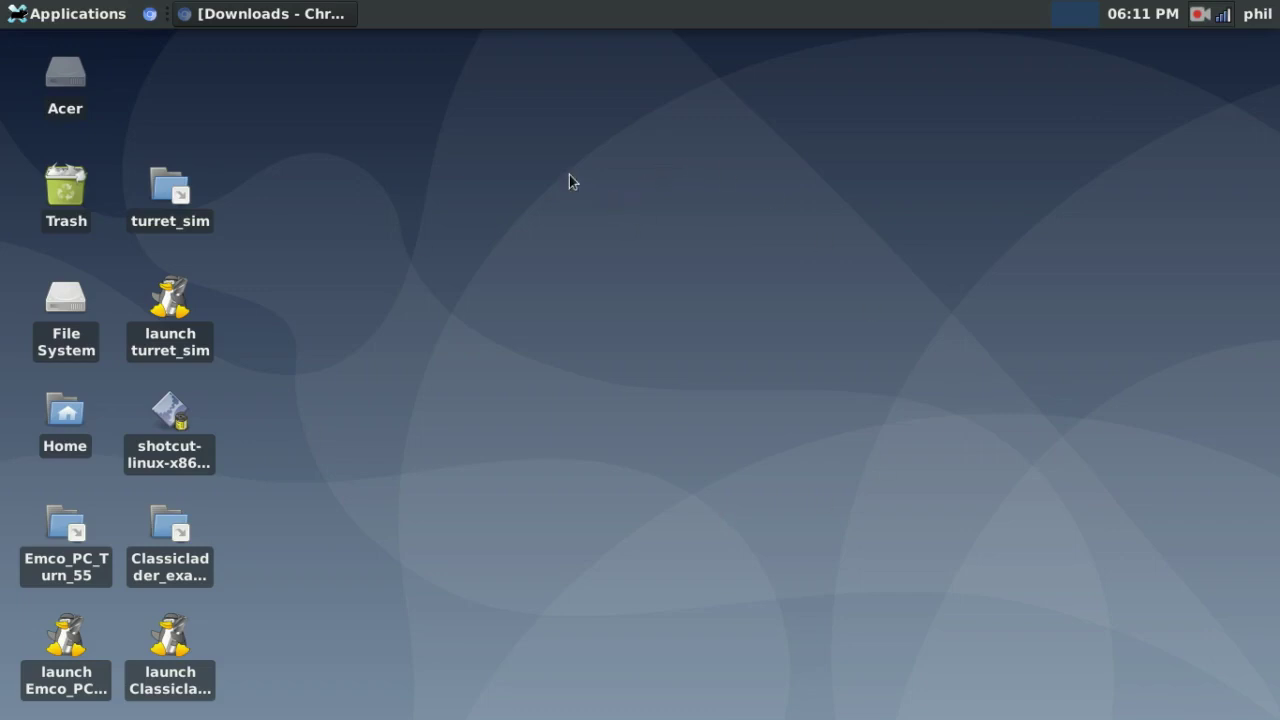
Switch to Chromium and examine the LinuxCNC 2.8 download options, including the Debian 10 Buster PREEMPT-RT and RTAI entries.
click(270, 12)
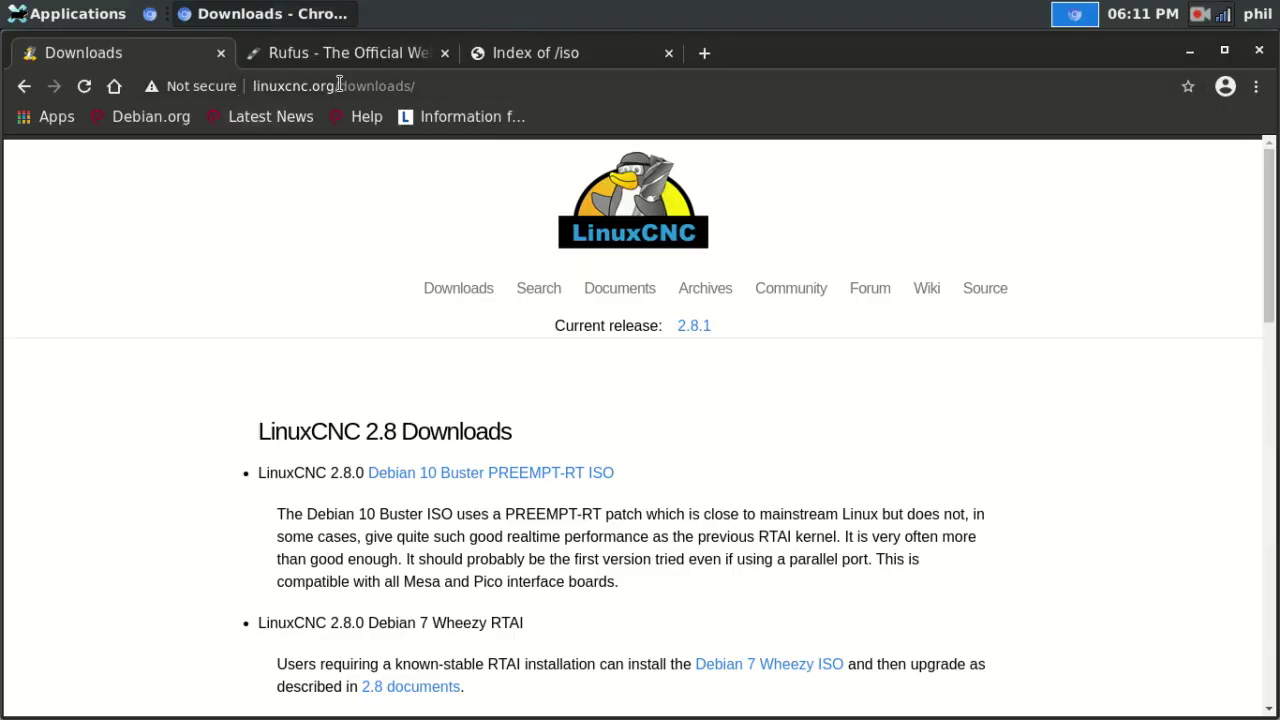
scroll(211, 251, down, 4)
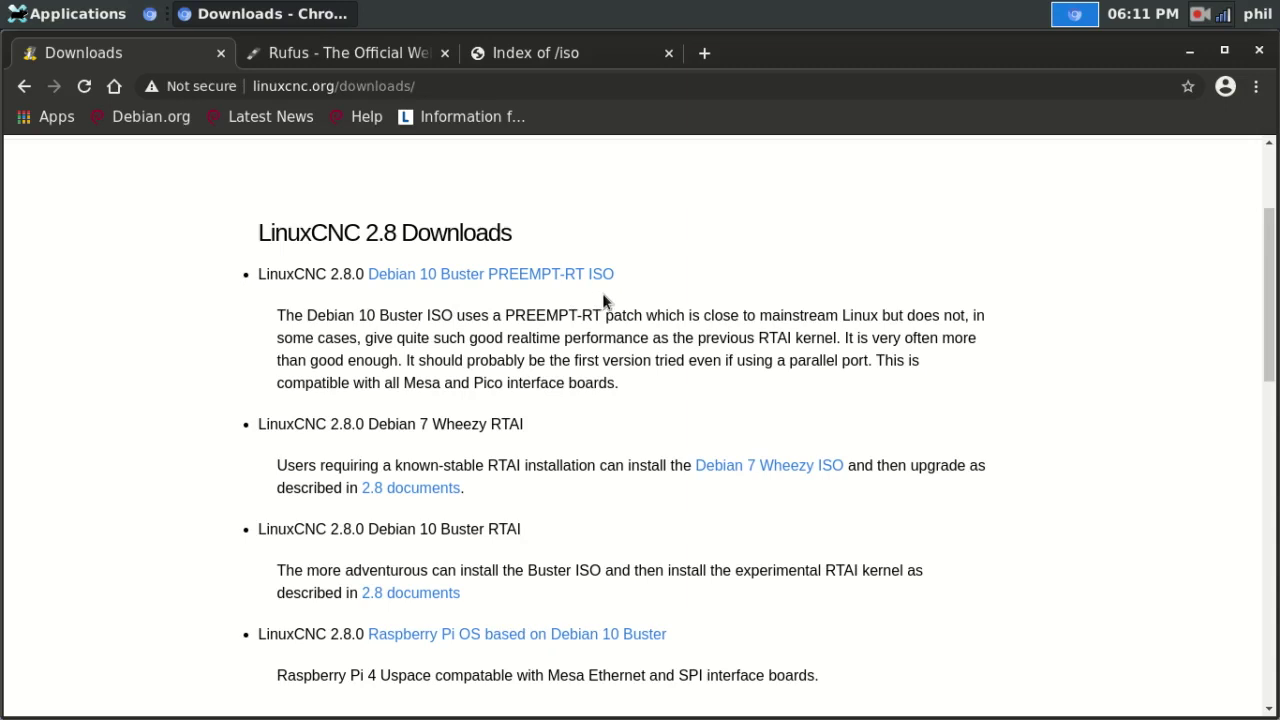
scroll(269, 346, down, 3)
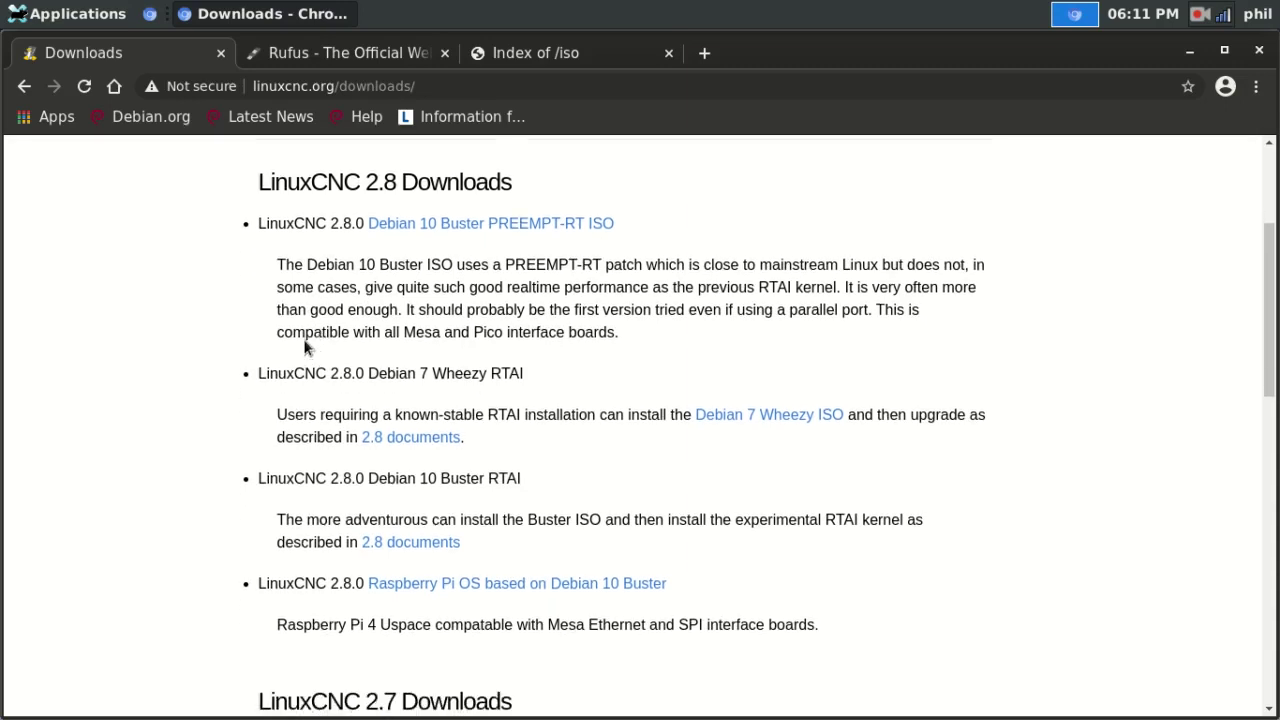
scroll(230, 260, down, 2)
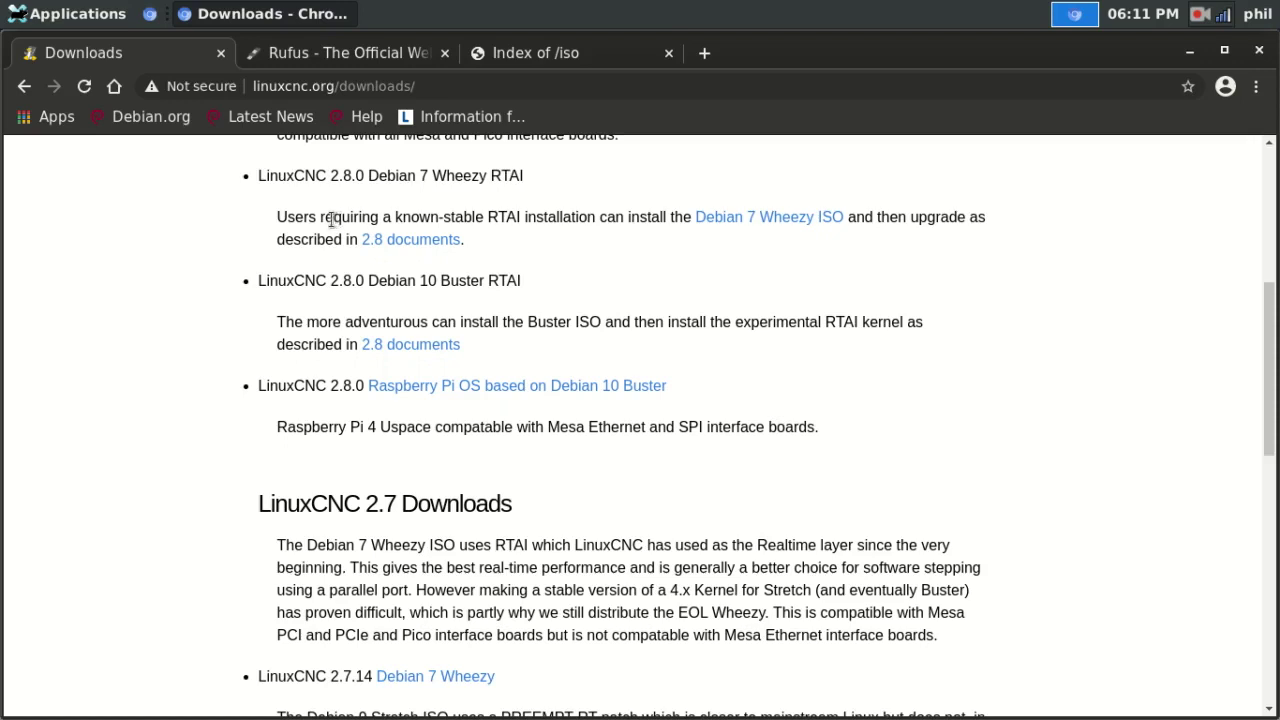
double_click(486, 218)
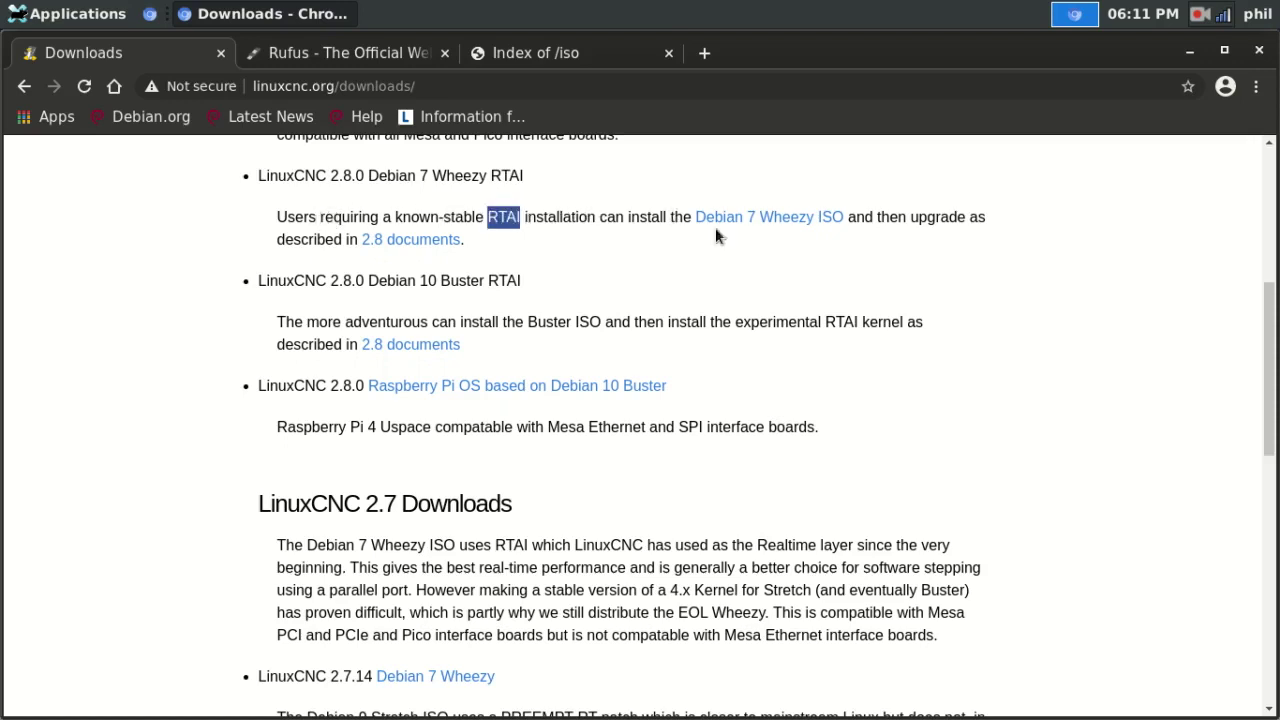
scroll(90, 288, down, 4)
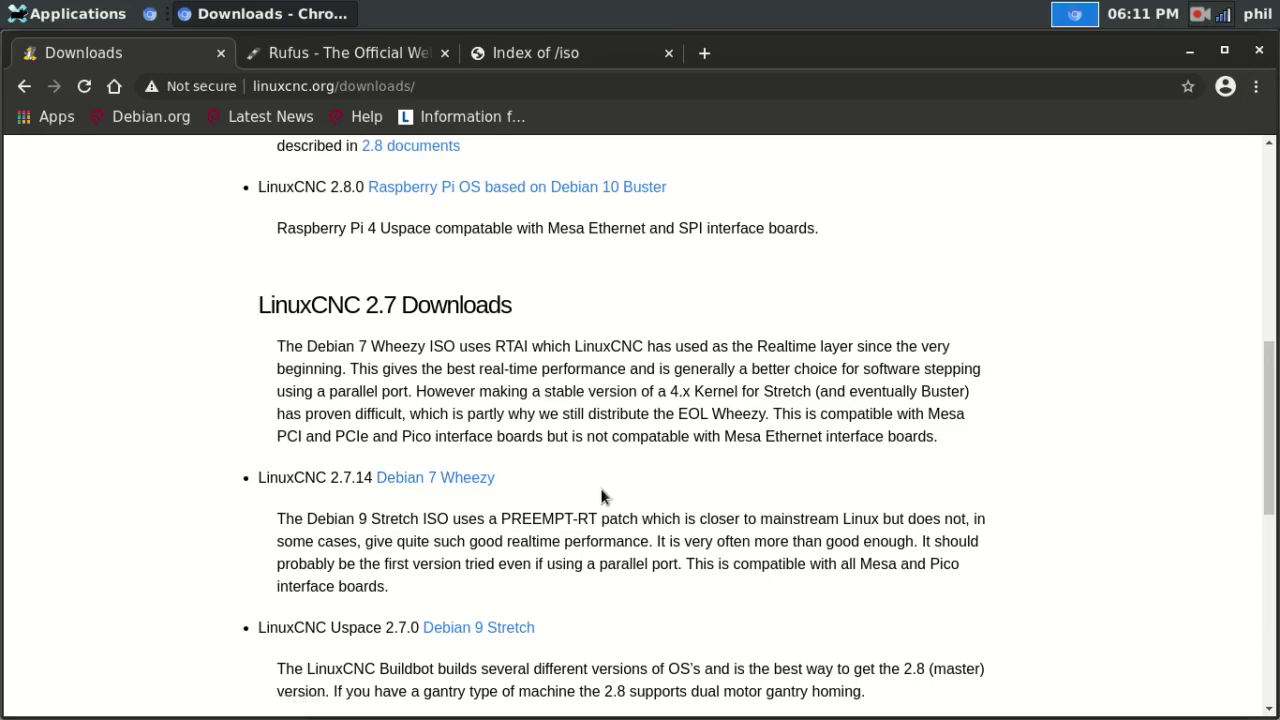
scroll(605, 494, up, 7)
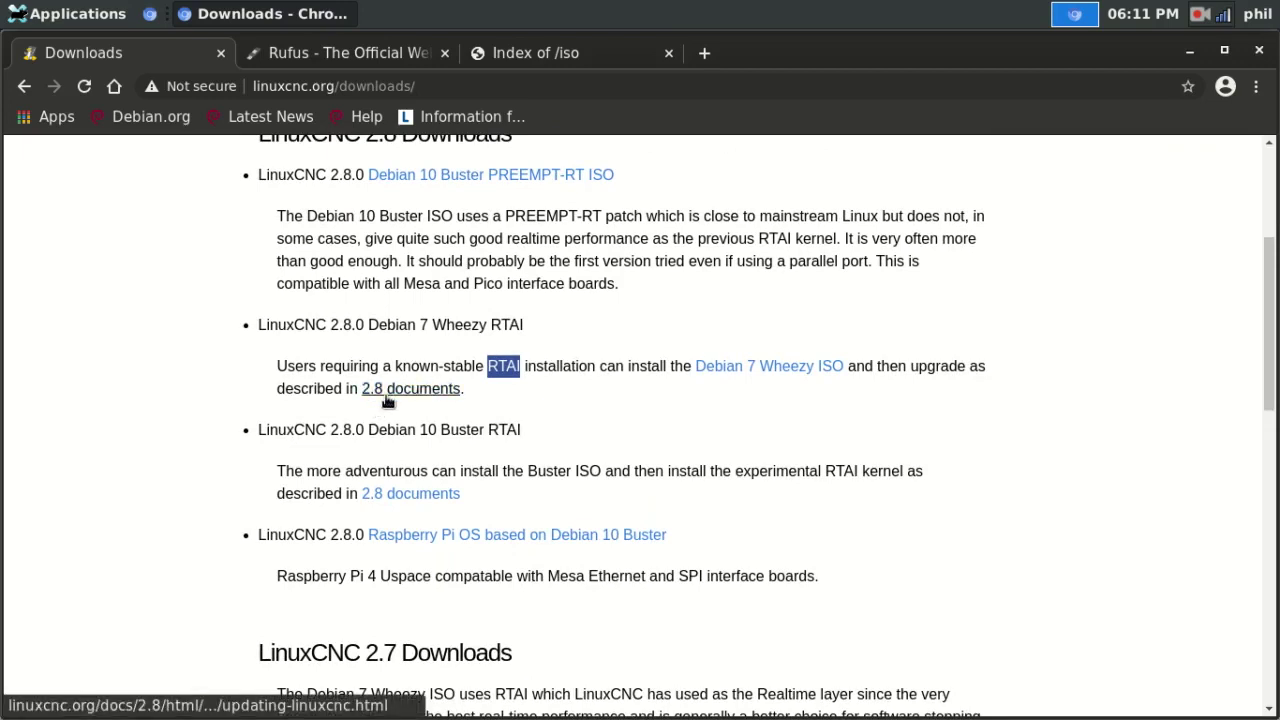
click(596, 406)
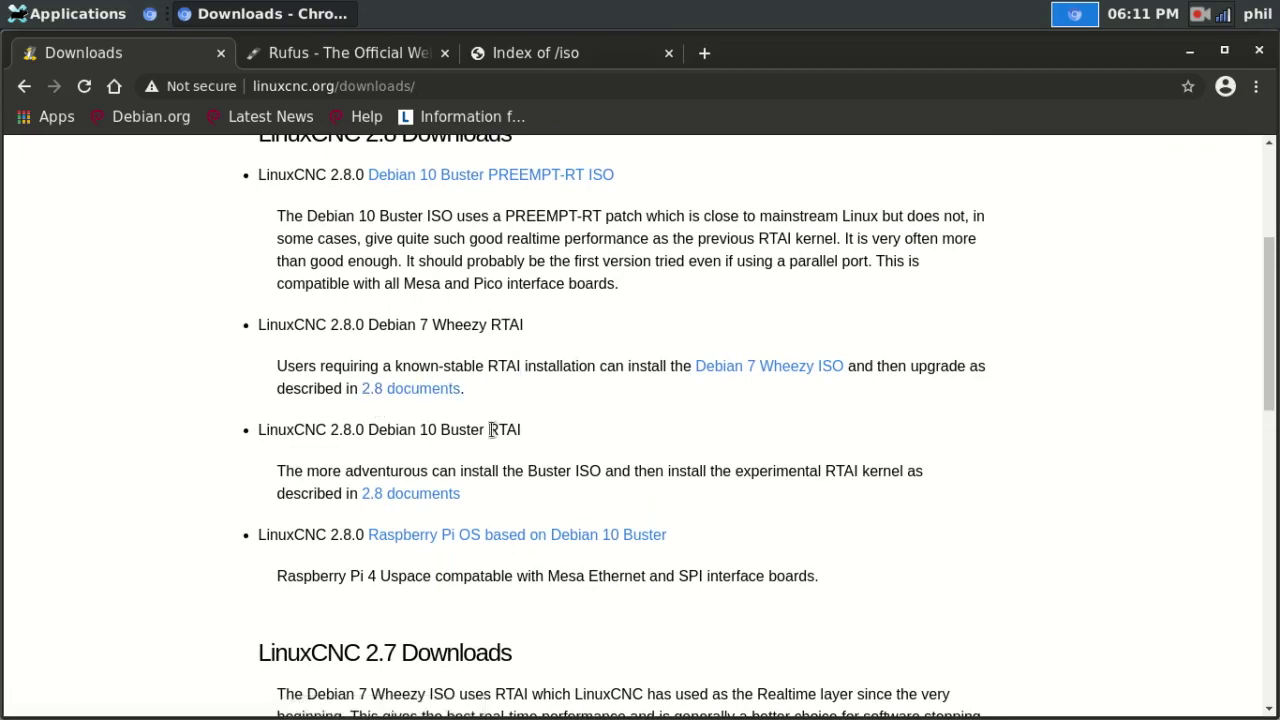
drag(489, 429, 521, 428)
click(516, 330)
scroll(549, 327, up, 1)
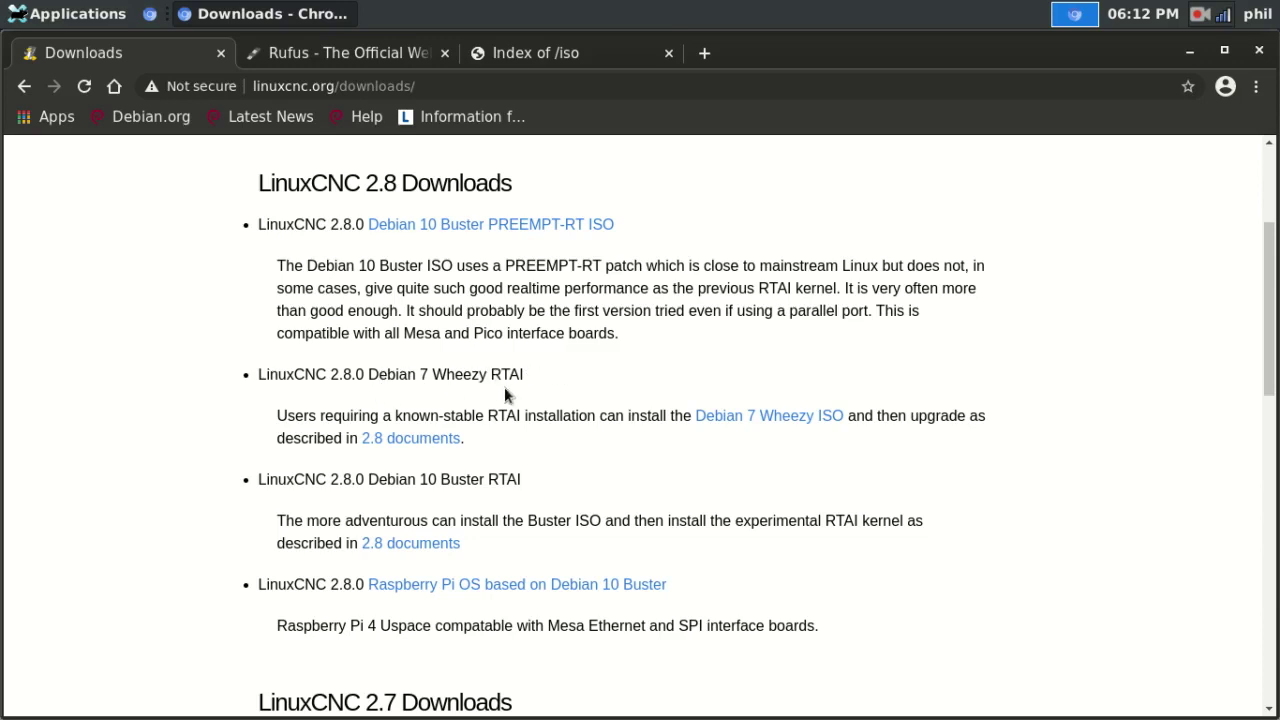
Review the Debian 7 Wheezy RTAI and Raspberry Pi OS entries in the LinuxCNC 2.8 downloads list.
drag(533, 374, 368, 384)
click(367, 382)
drag(532, 377, 367, 382)
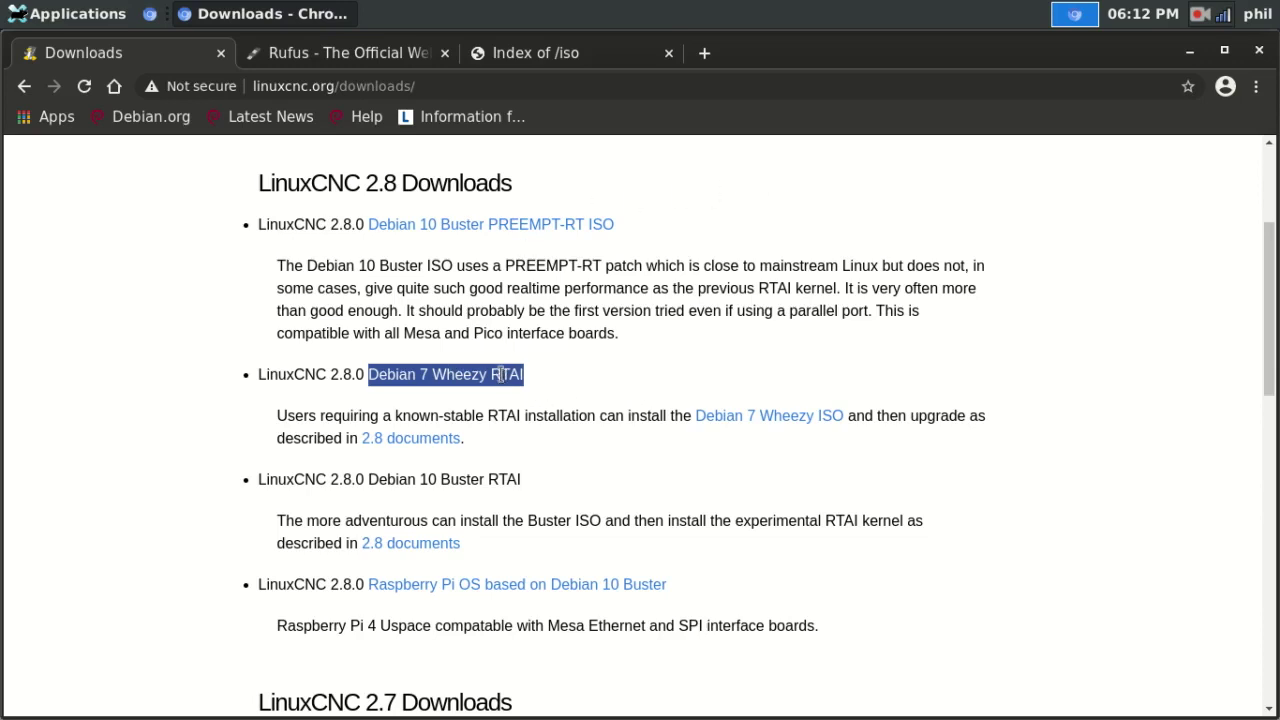
scroll(506, 354, down, 3)
click(637, 306)
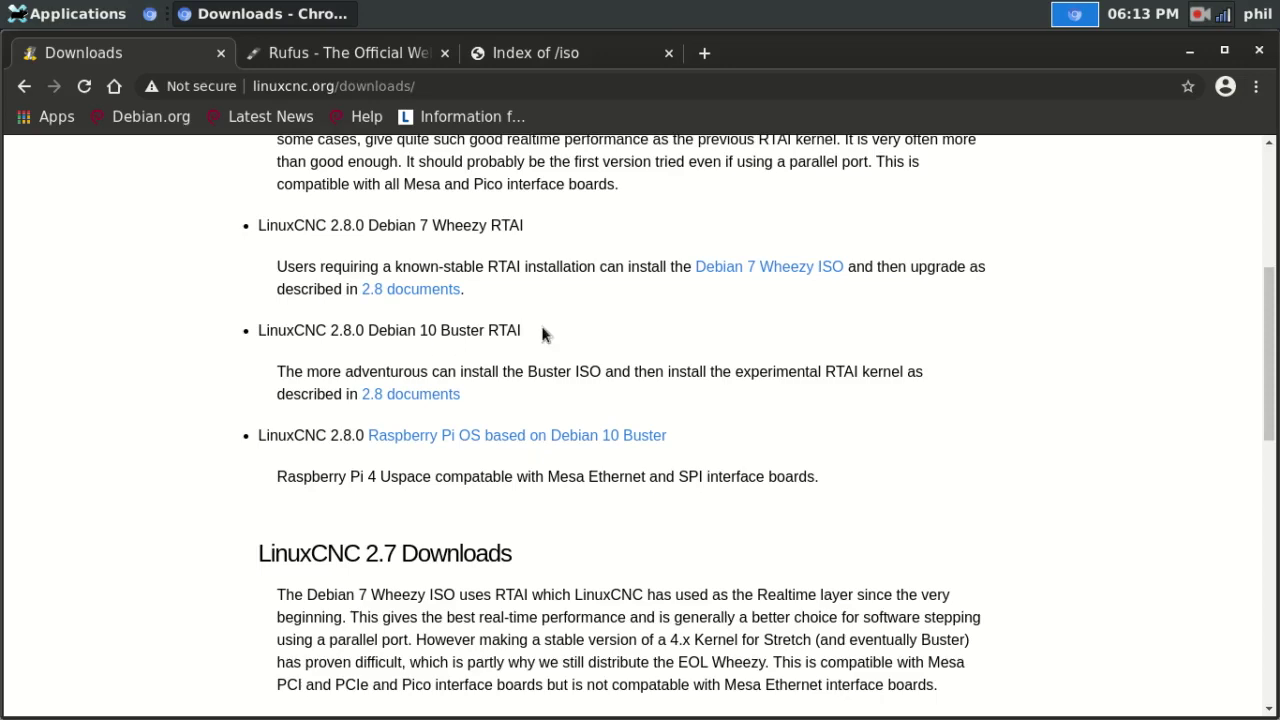
scroll(191, 339, down, 2)
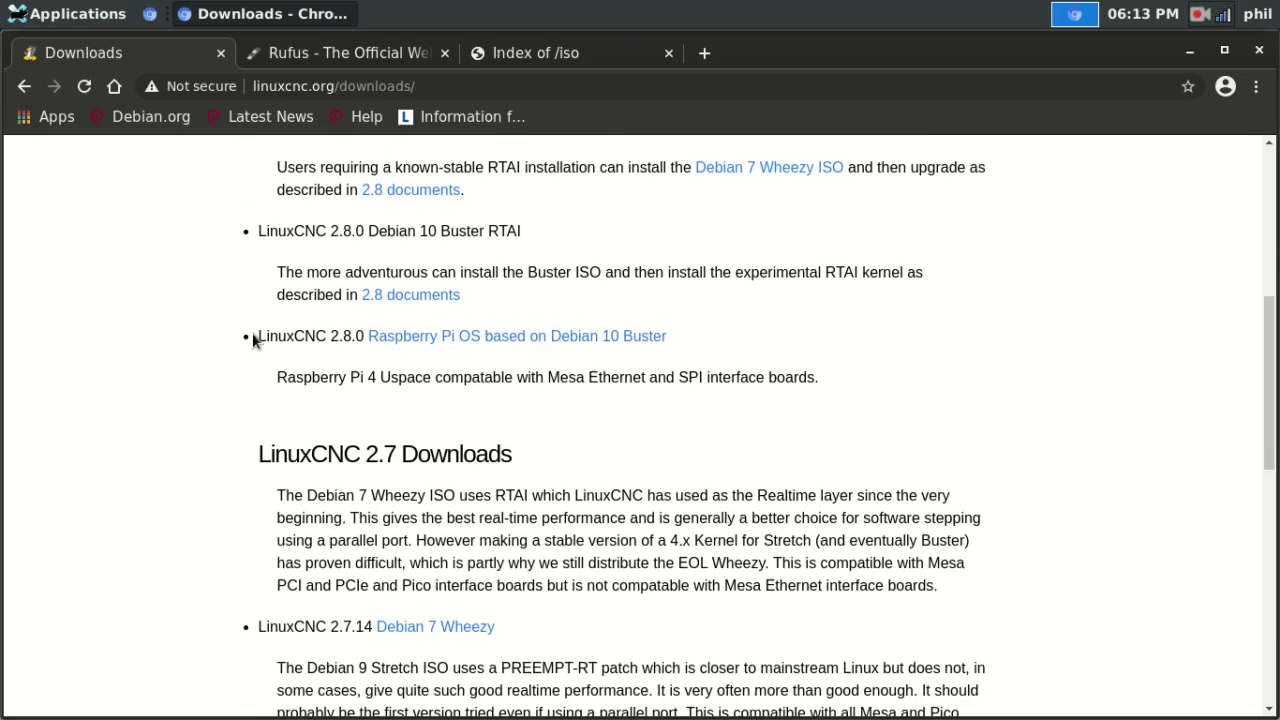
drag(252, 335, 364, 335)
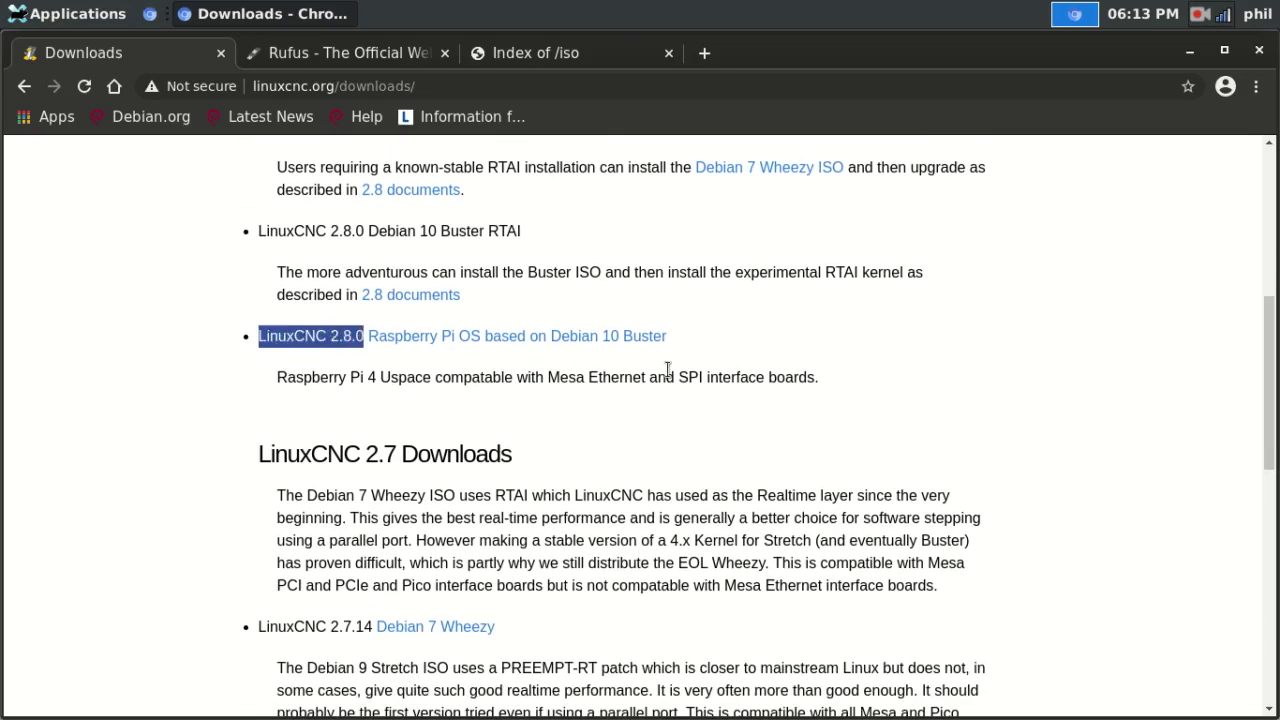
click(711, 352)
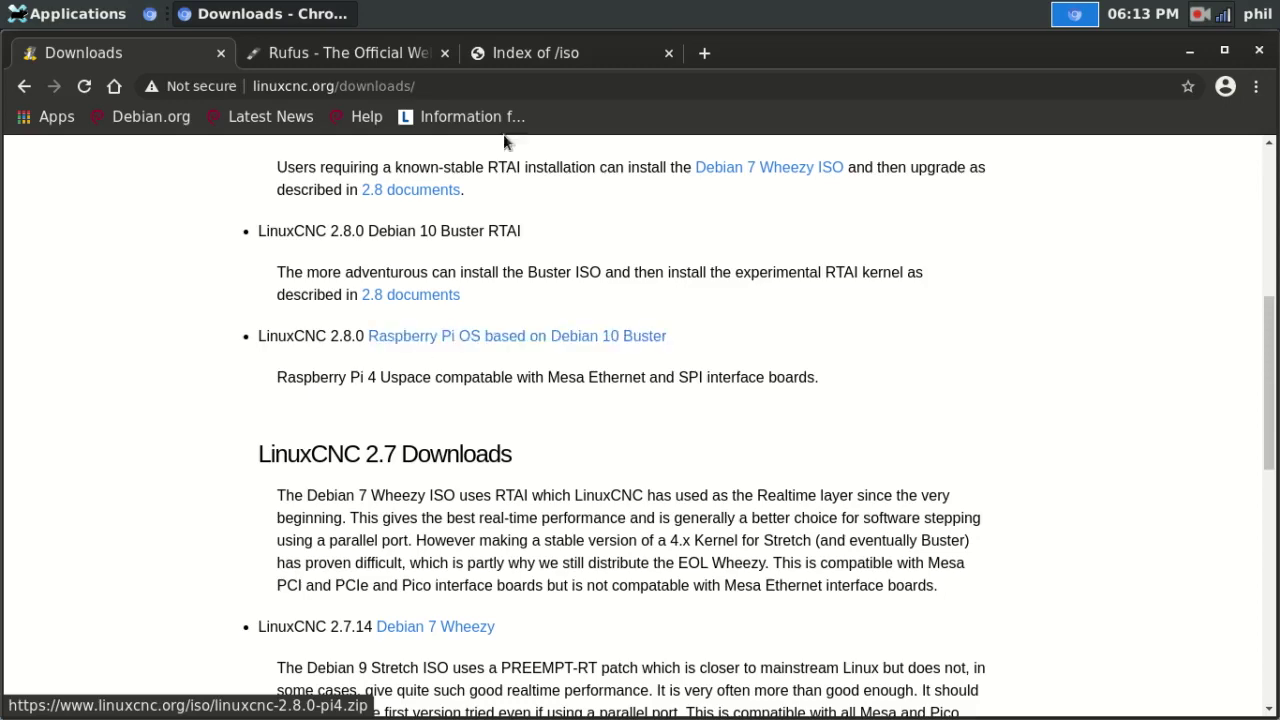
Review the LinuxCNC ISO directory listing and the downloads page, and view the open Rufus website.
click(524, 58)
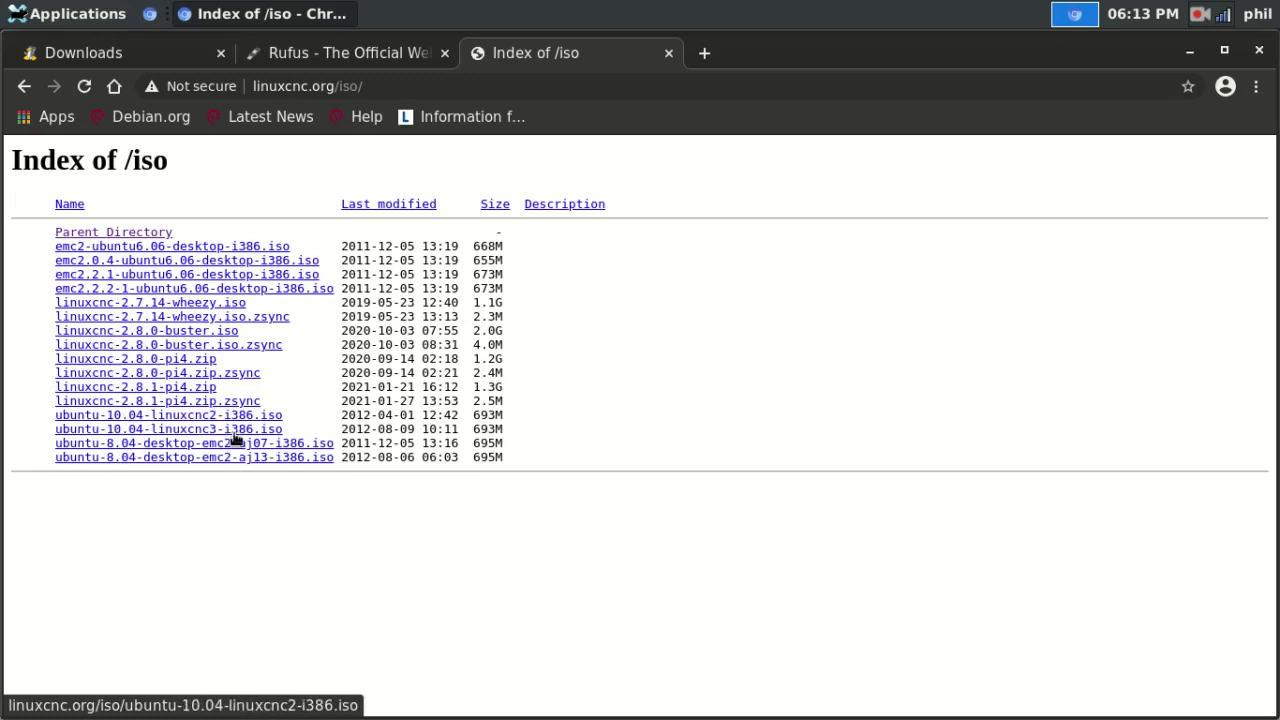
click(305, 57)
click(138, 57)
scroll(243, 320, up, 4)
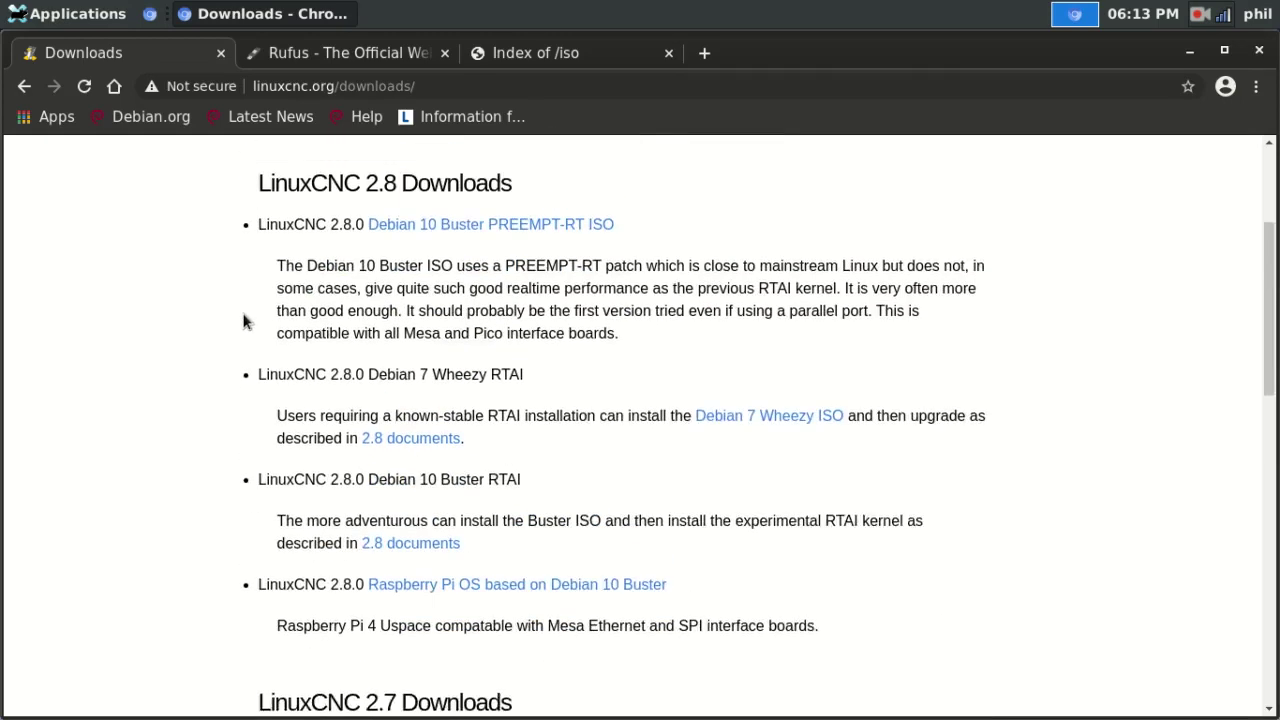
scroll(243, 320, up, 3)
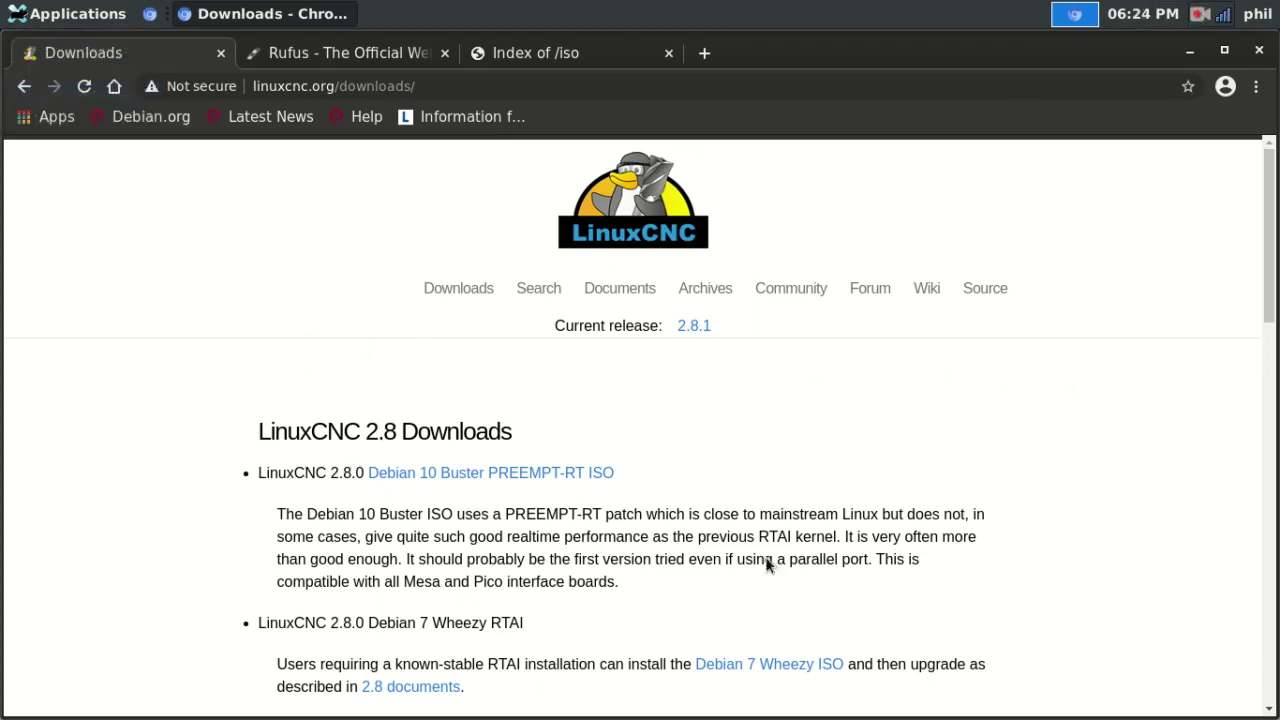
click(329, 52)
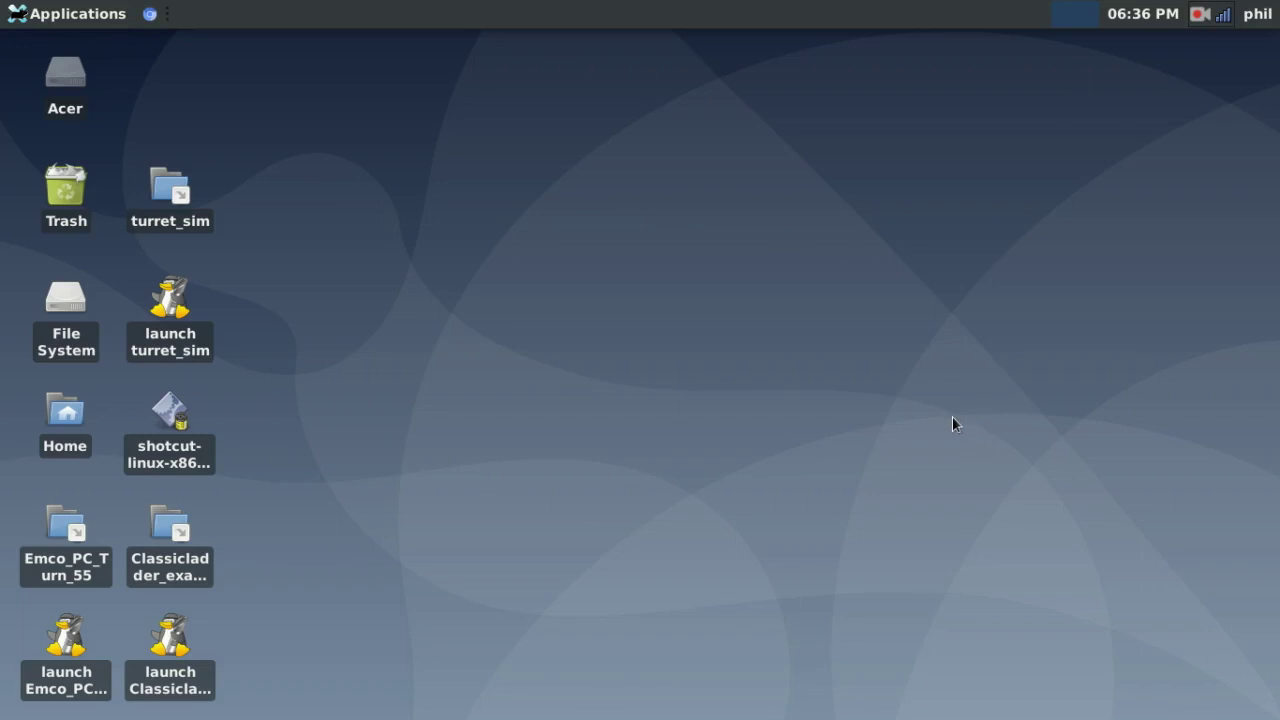
Launch the LinuxCNC latency test and move its window to the upper-right corner of the desktop.
click(40, 15)
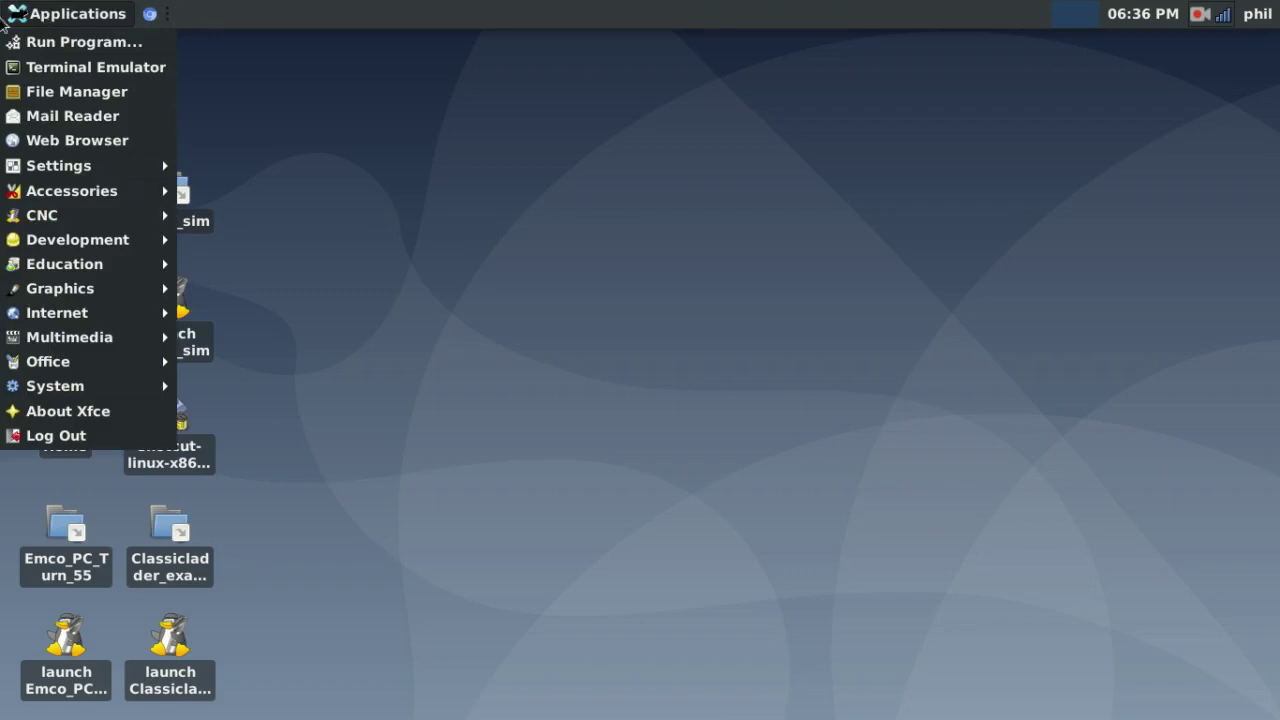
mouse_move(68, 218)
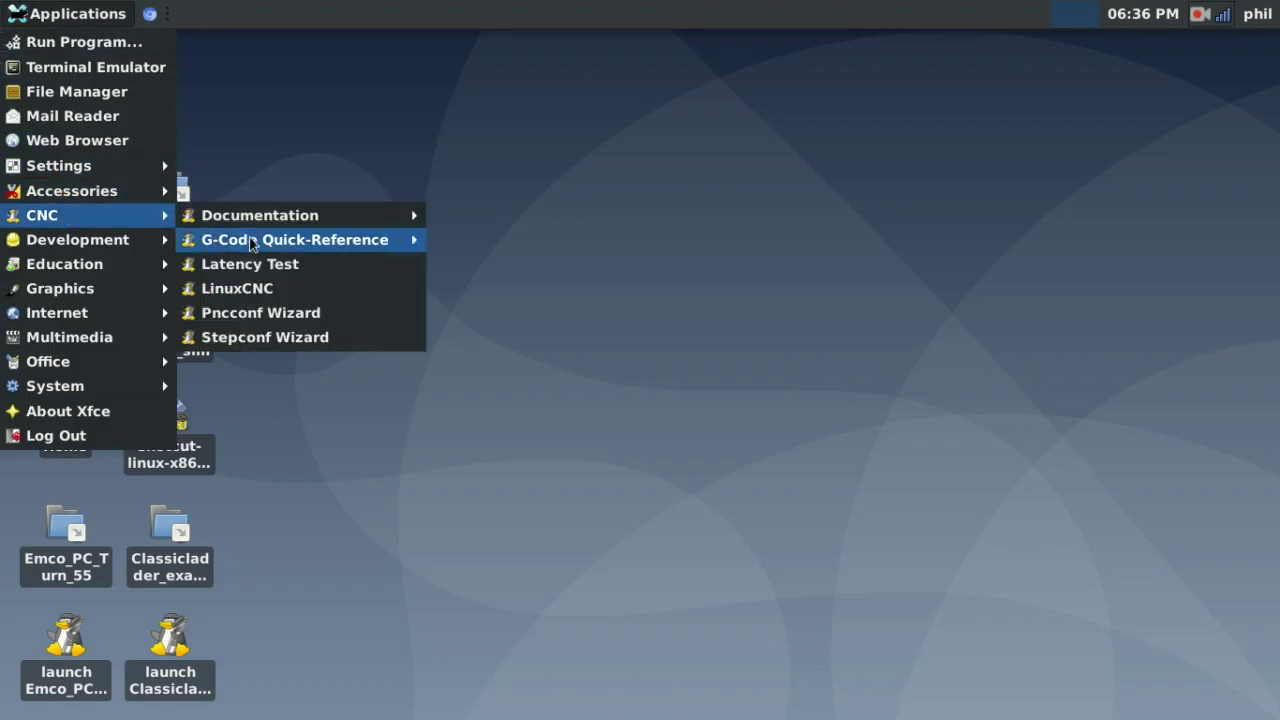
click(268, 266)
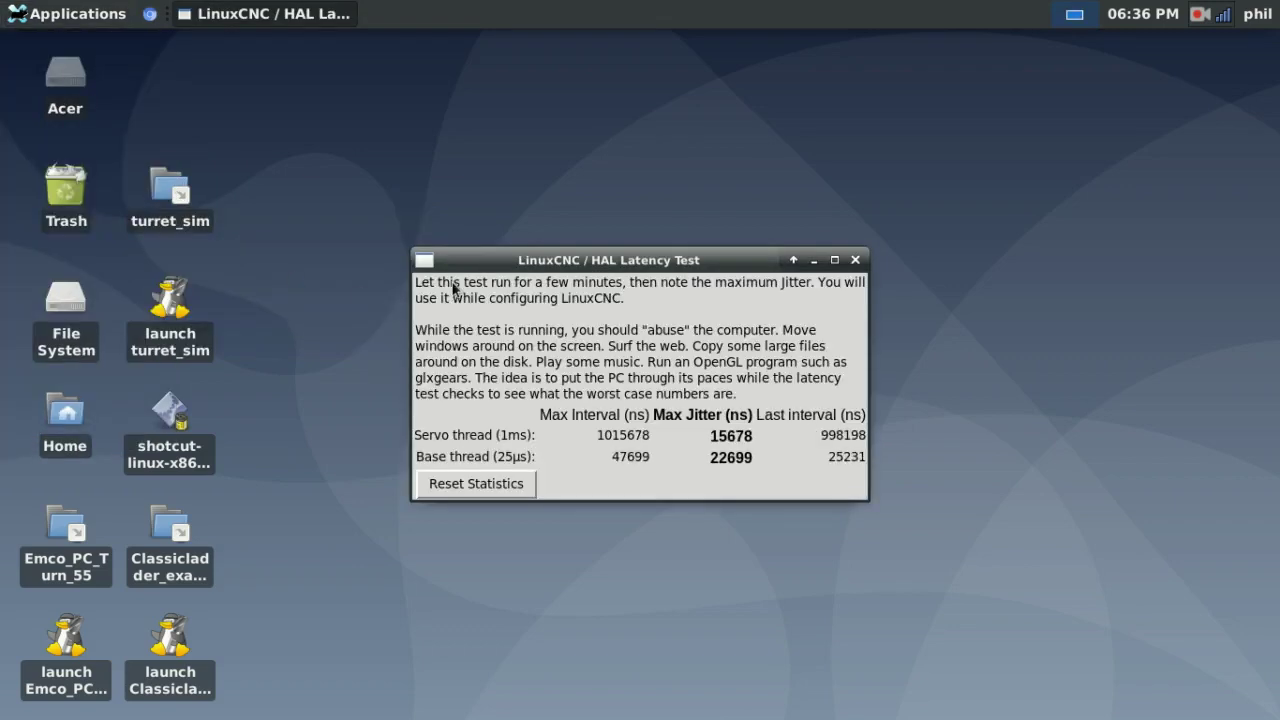
drag(519, 262, 929, 44)
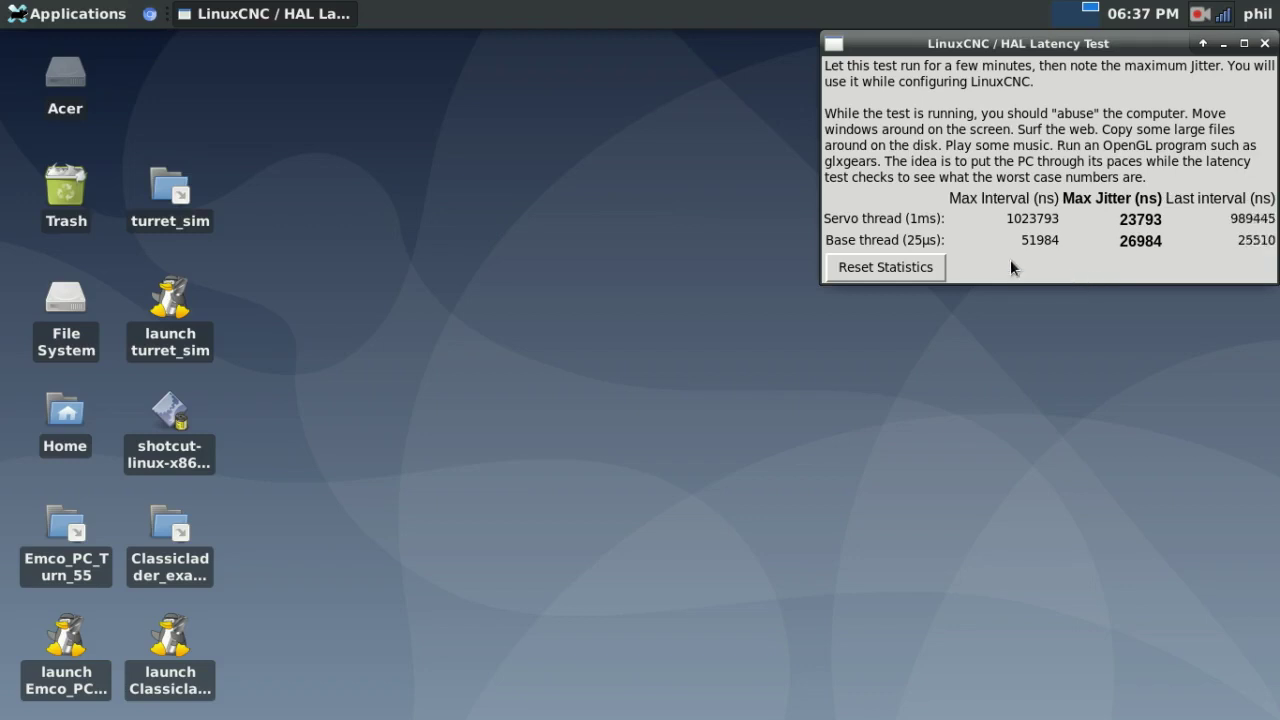
Open the Chromium web browser to load the computer, and bring the latency test window in front of it.
click(149, 17)
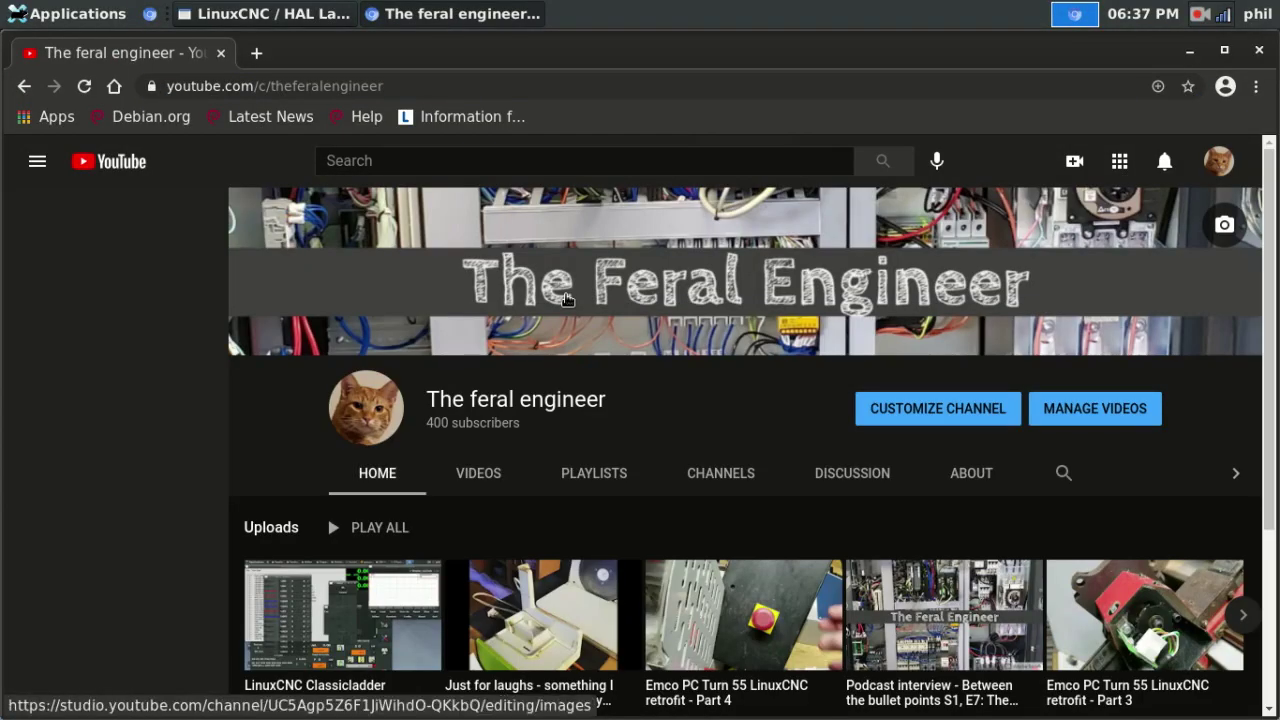
click(283, 18)
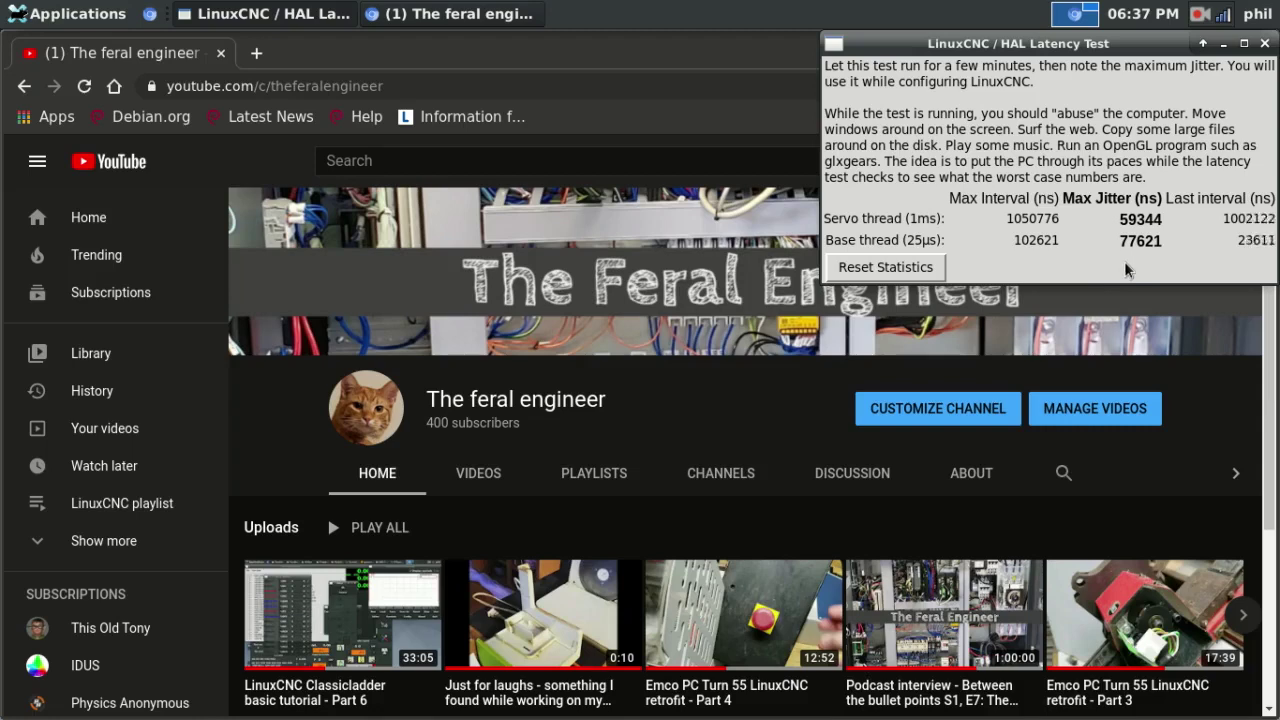
Run glxgears to stress the graphics during the latency test, and reduce the height of its window.
click(44, 14)
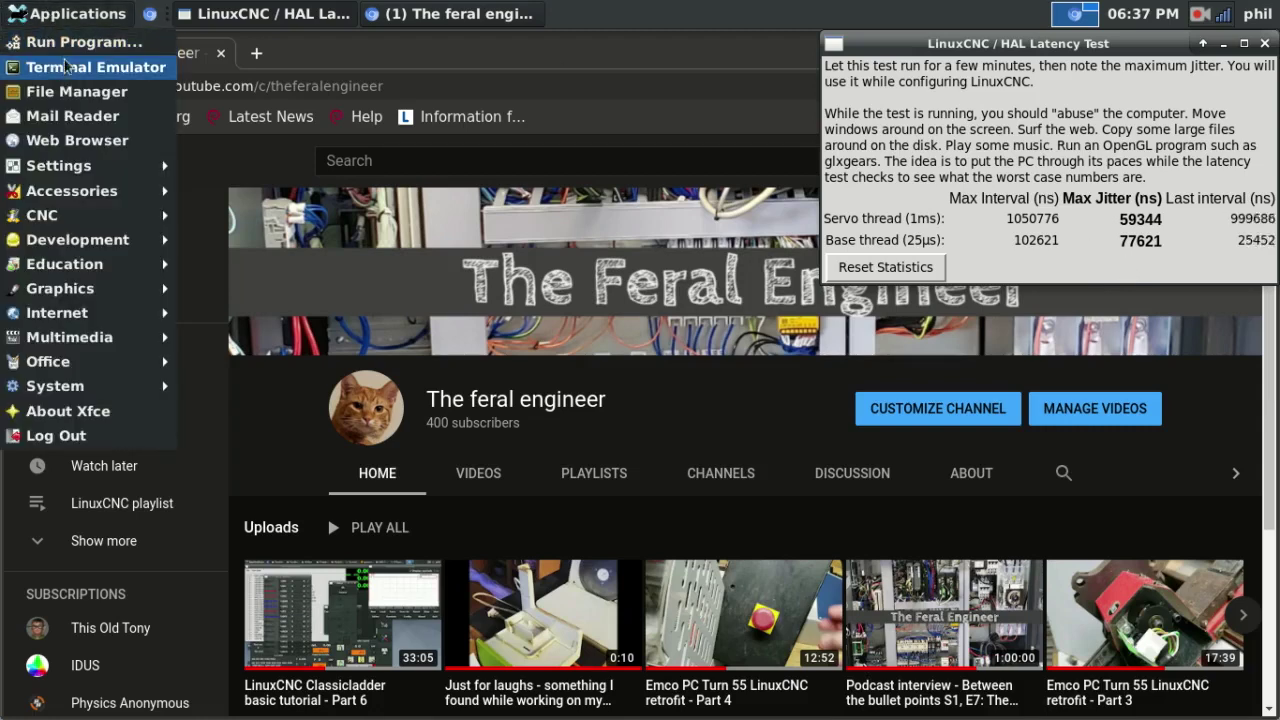
click(67, 45)
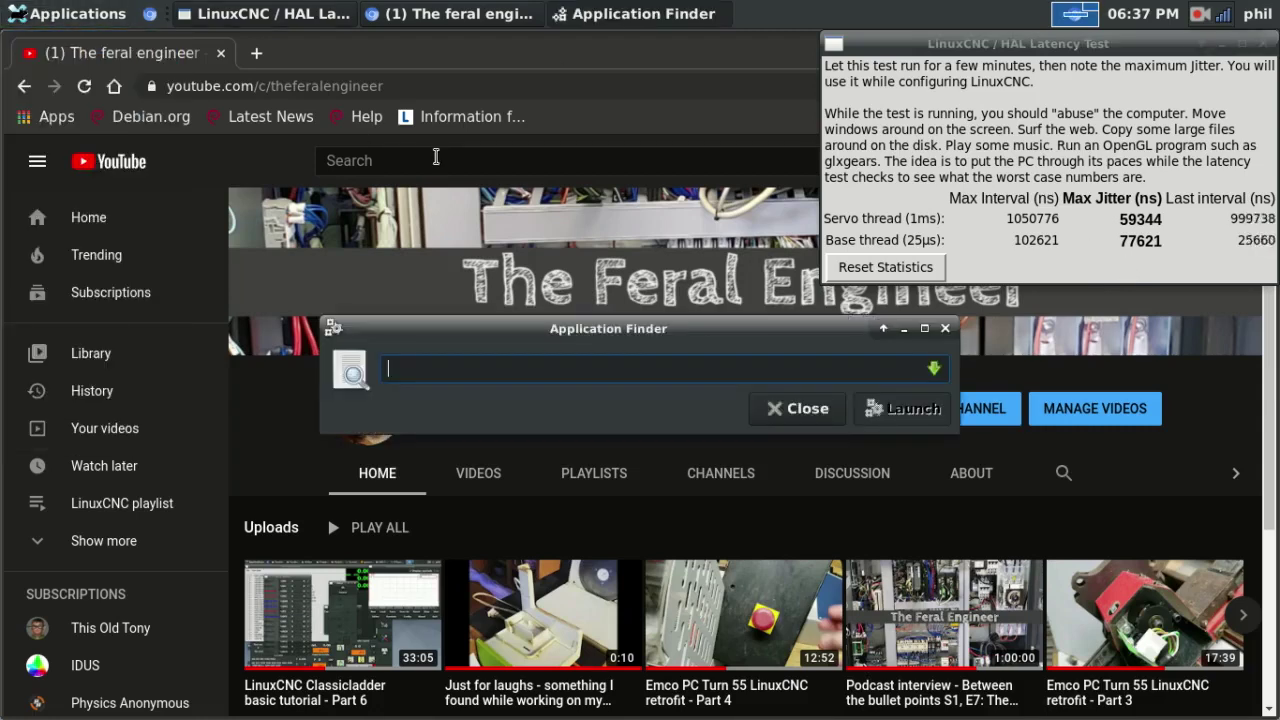
text(glxgears)
key(Return)
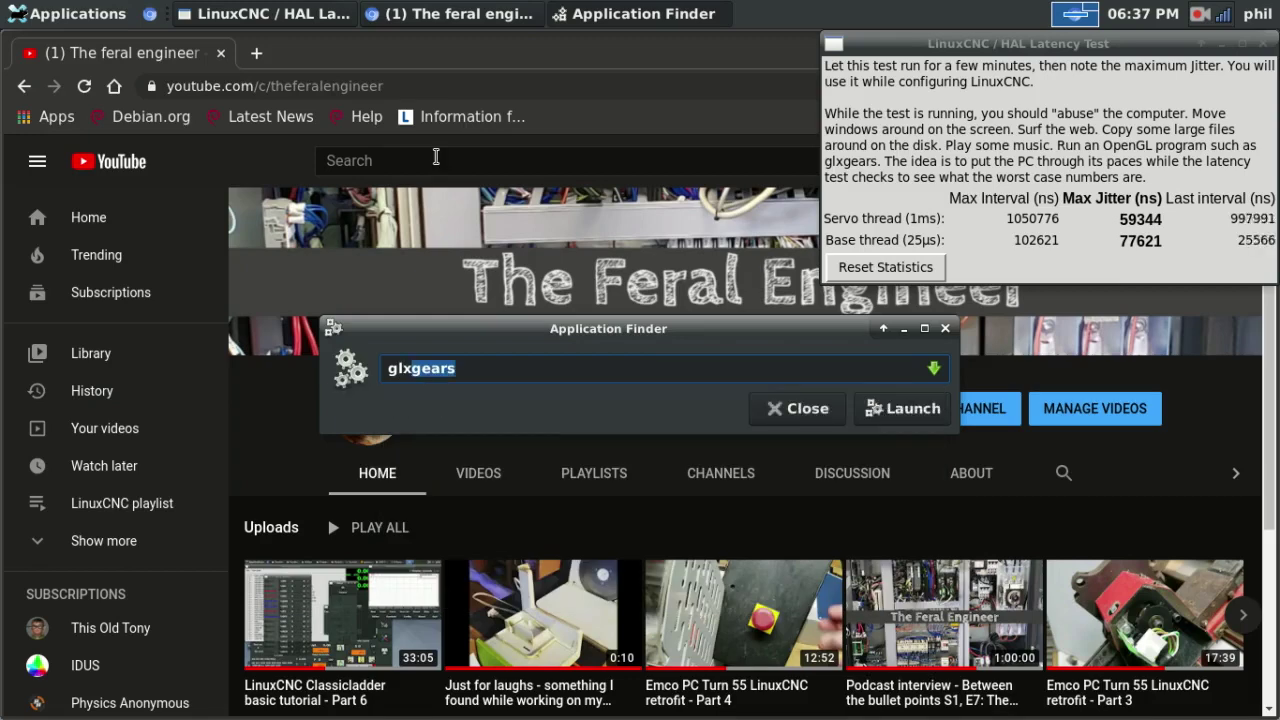
key(Return)
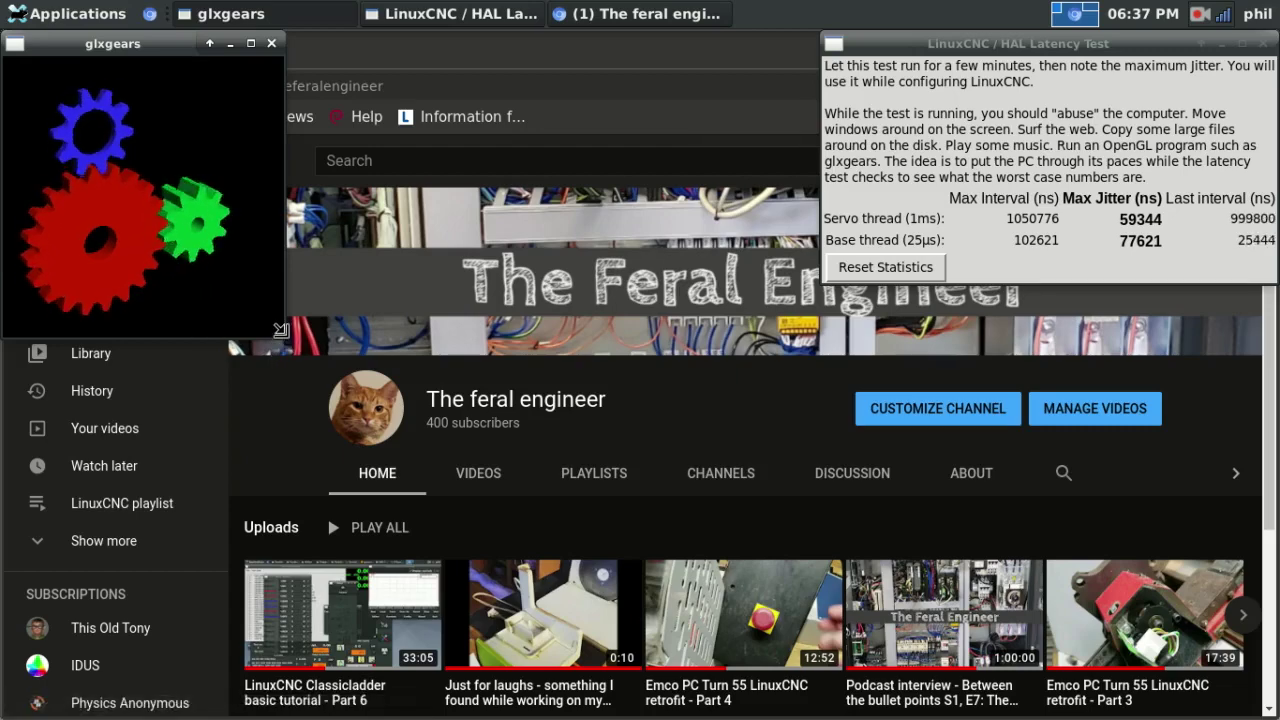
drag(284, 338, 285, 255)
Run a second glxgears instance, place it beside the first one, and make its window wider and shorter.
click(30, 12)
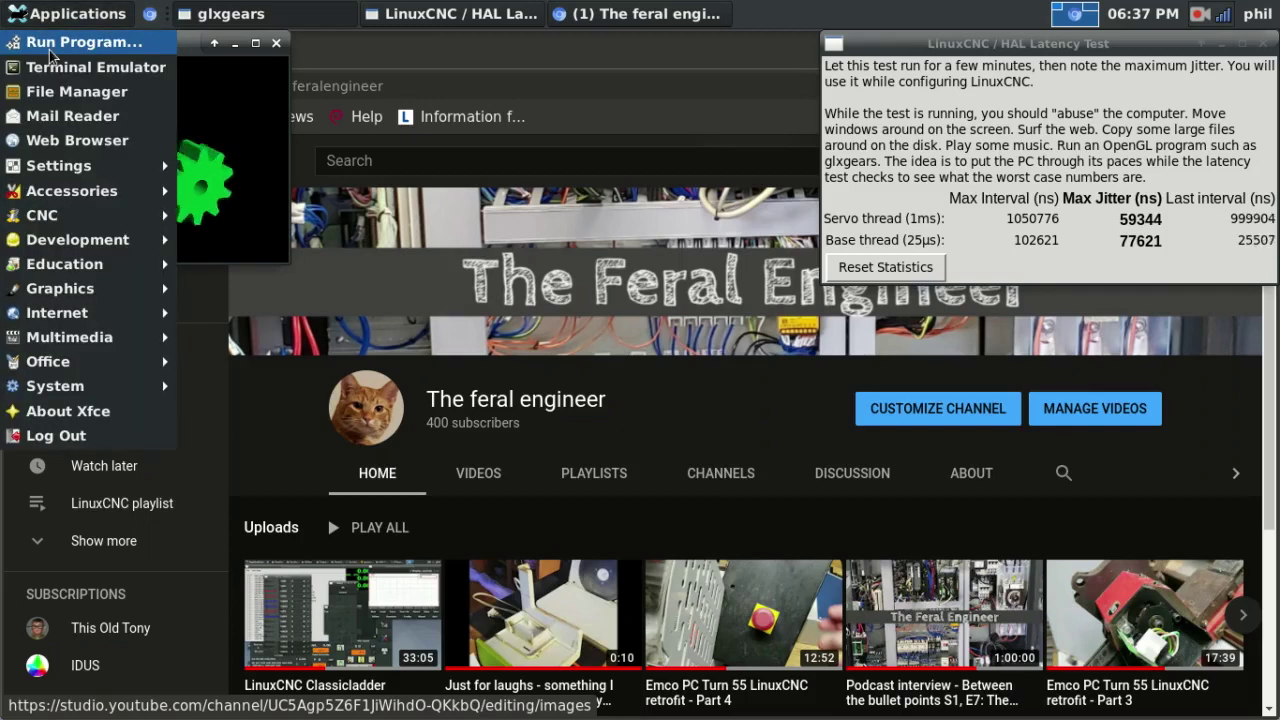
click(52, 50)
text(glxgears)
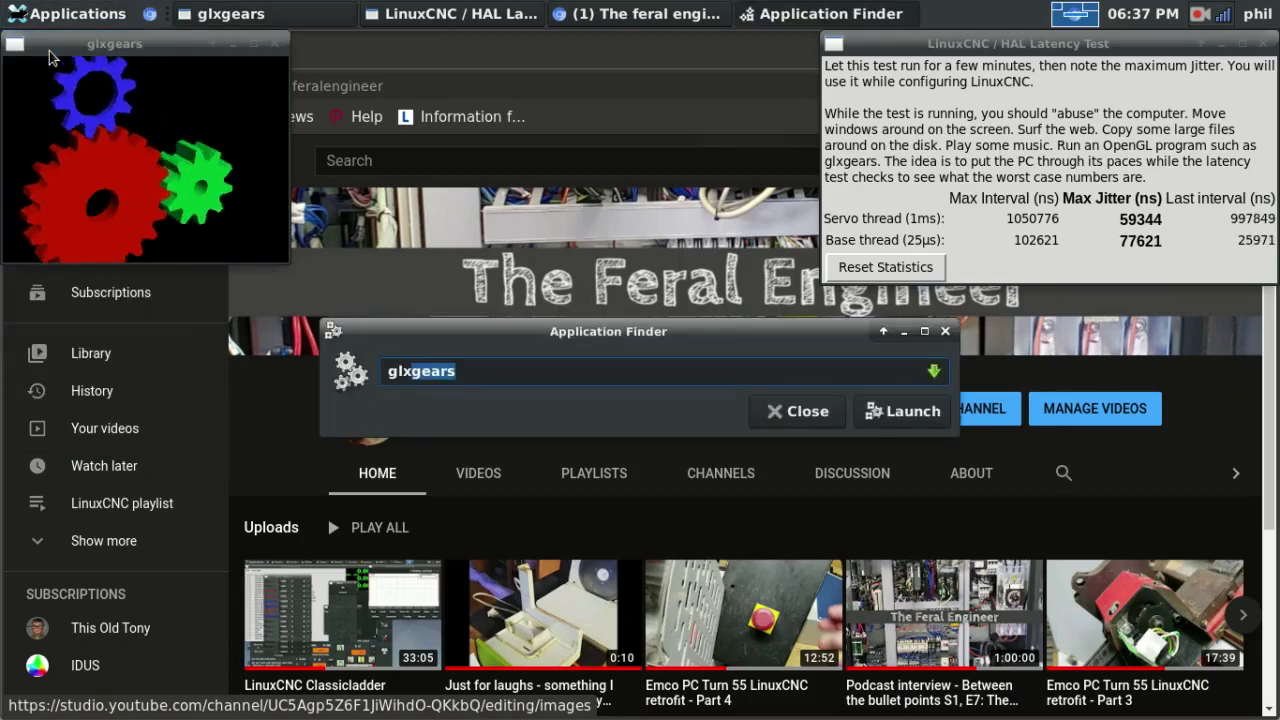
key(Return)
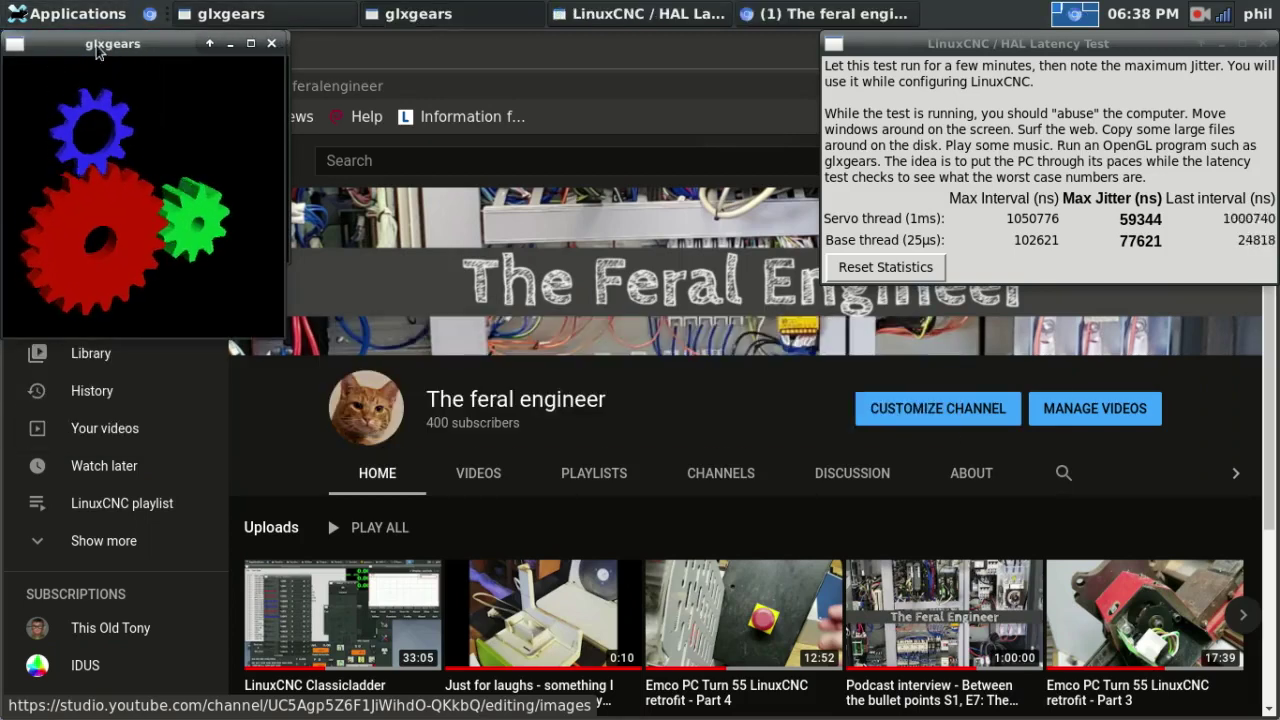
drag(97, 52, 436, 52)
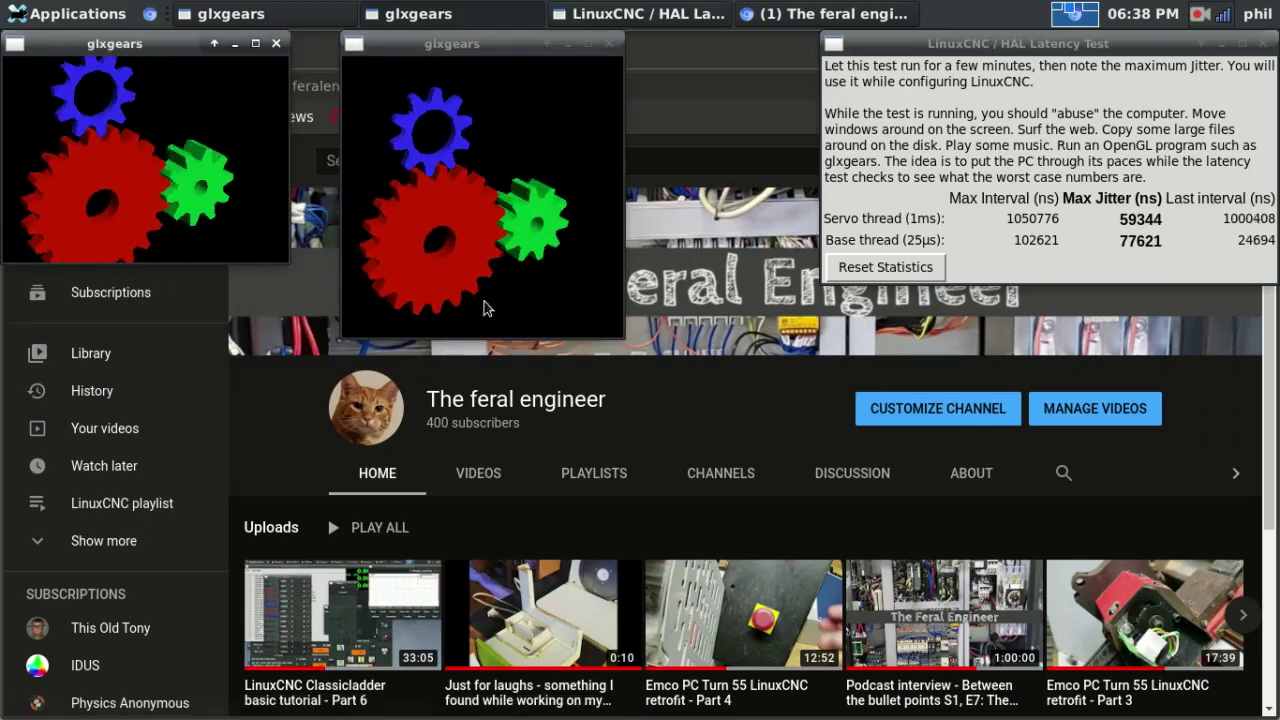
drag(625, 338, 688, 260)
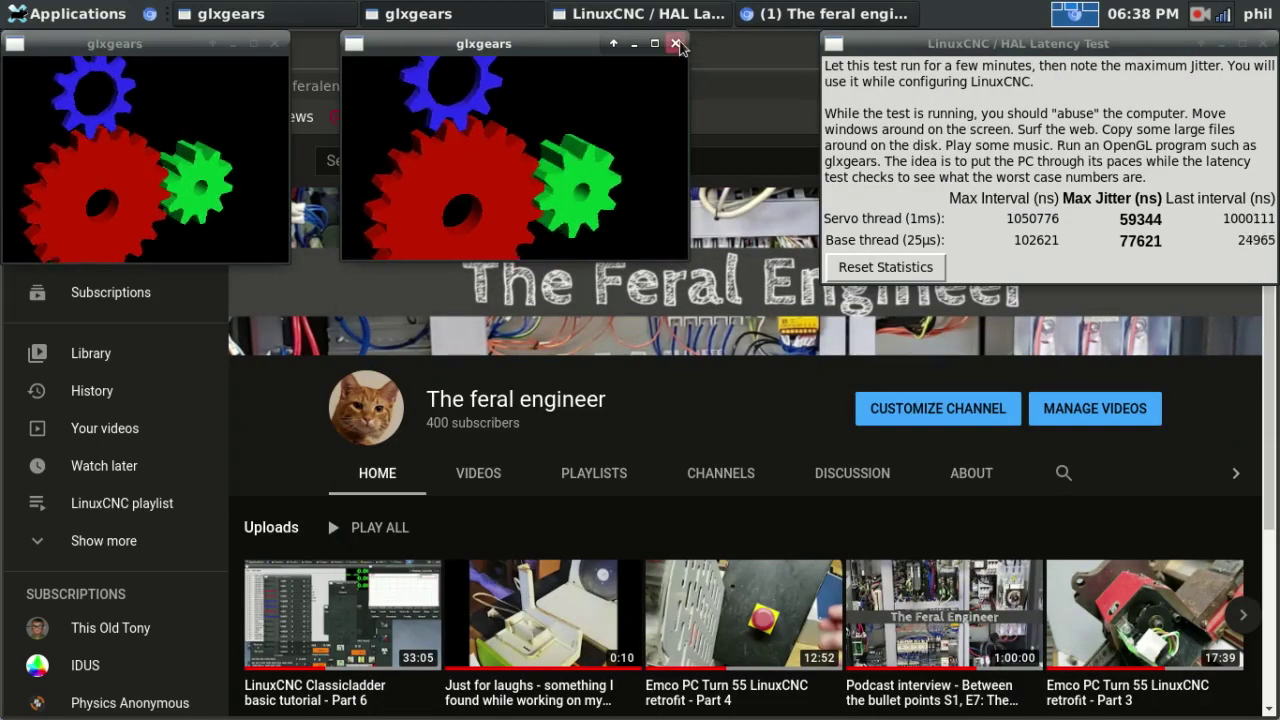
Close both glxgears windows and move the latency test window toward the middle of the screen.
click(676, 44)
click(274, 43)
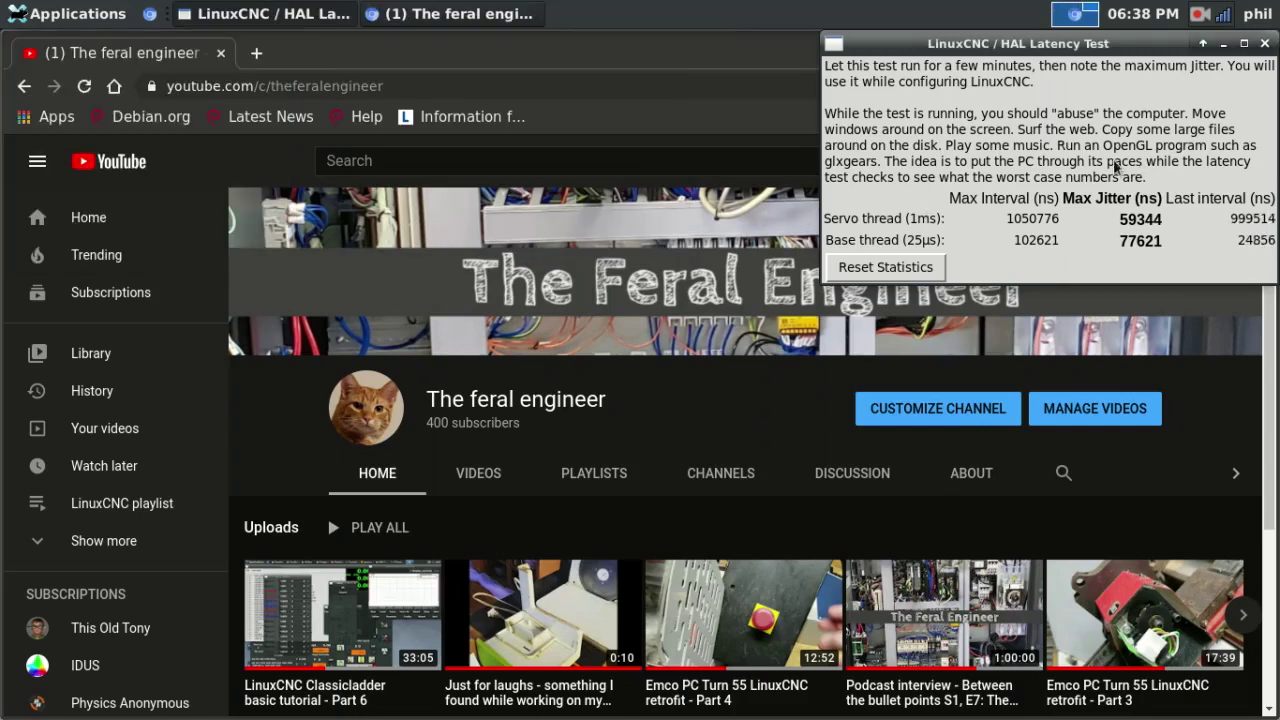
drag(998, 43, 655, 25)
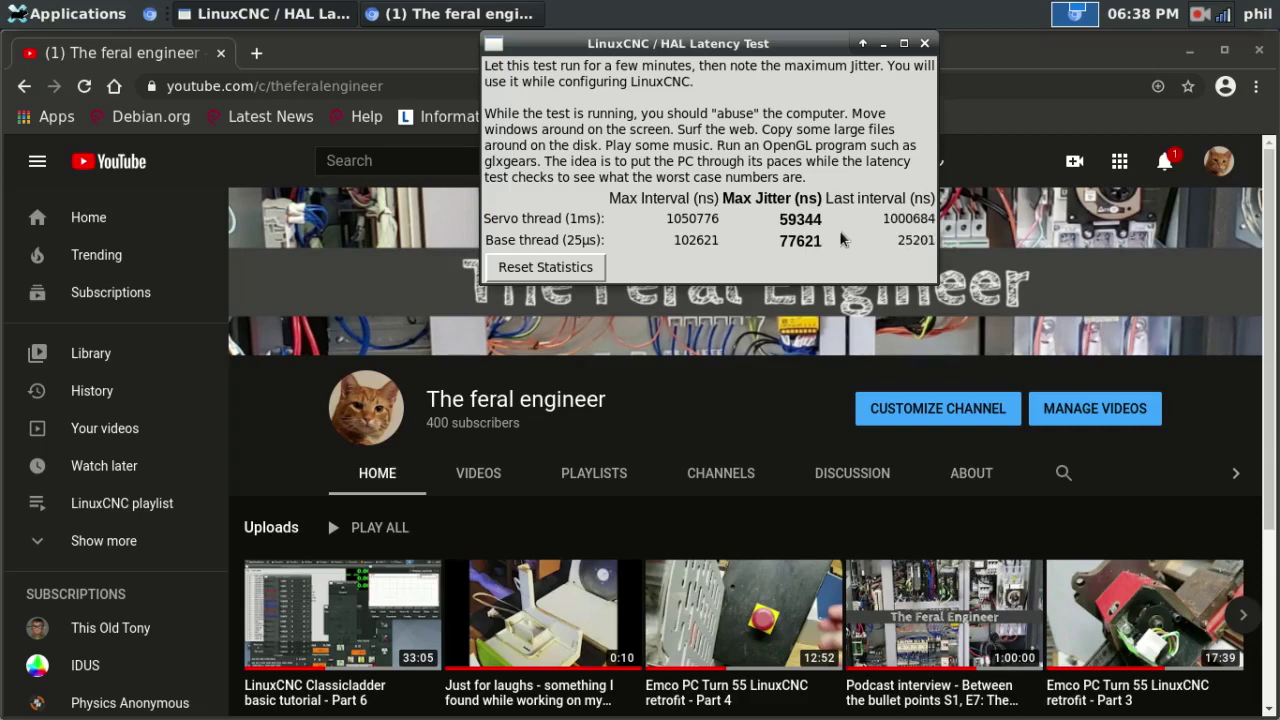
Bring the Chromium window in front of the latency test and close it.
click(1045, 55)
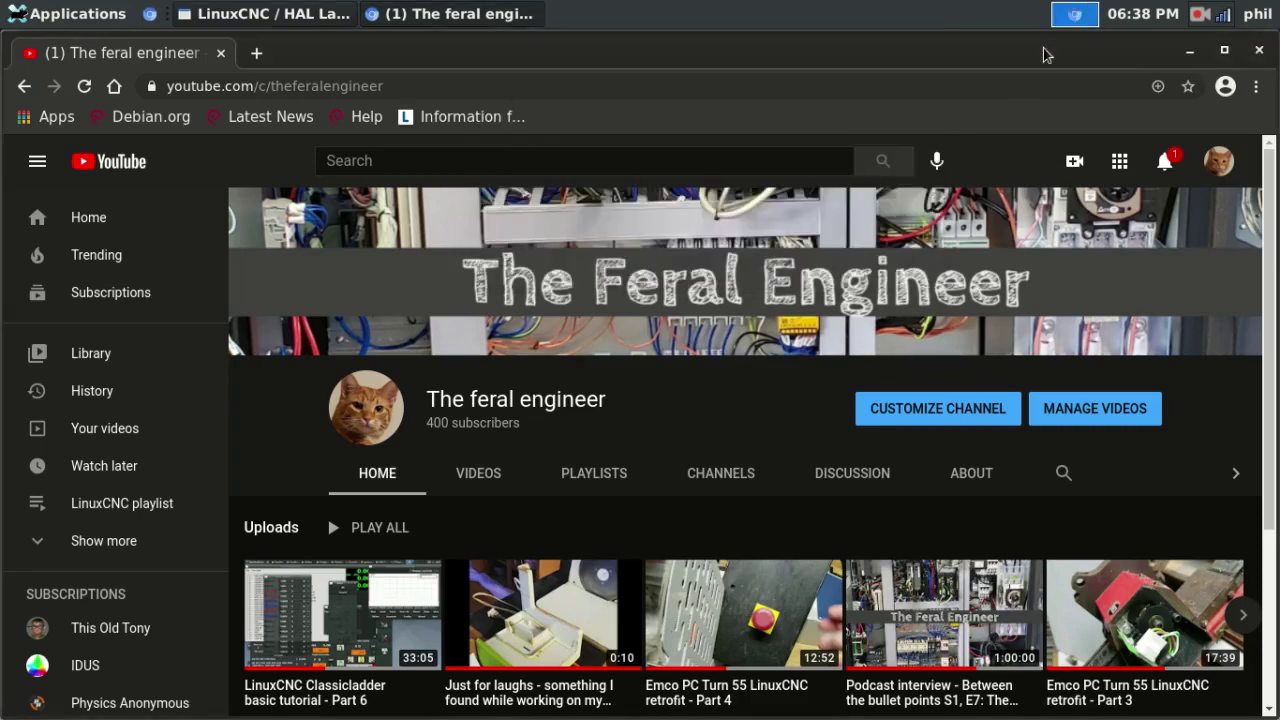
click(1259, 52)
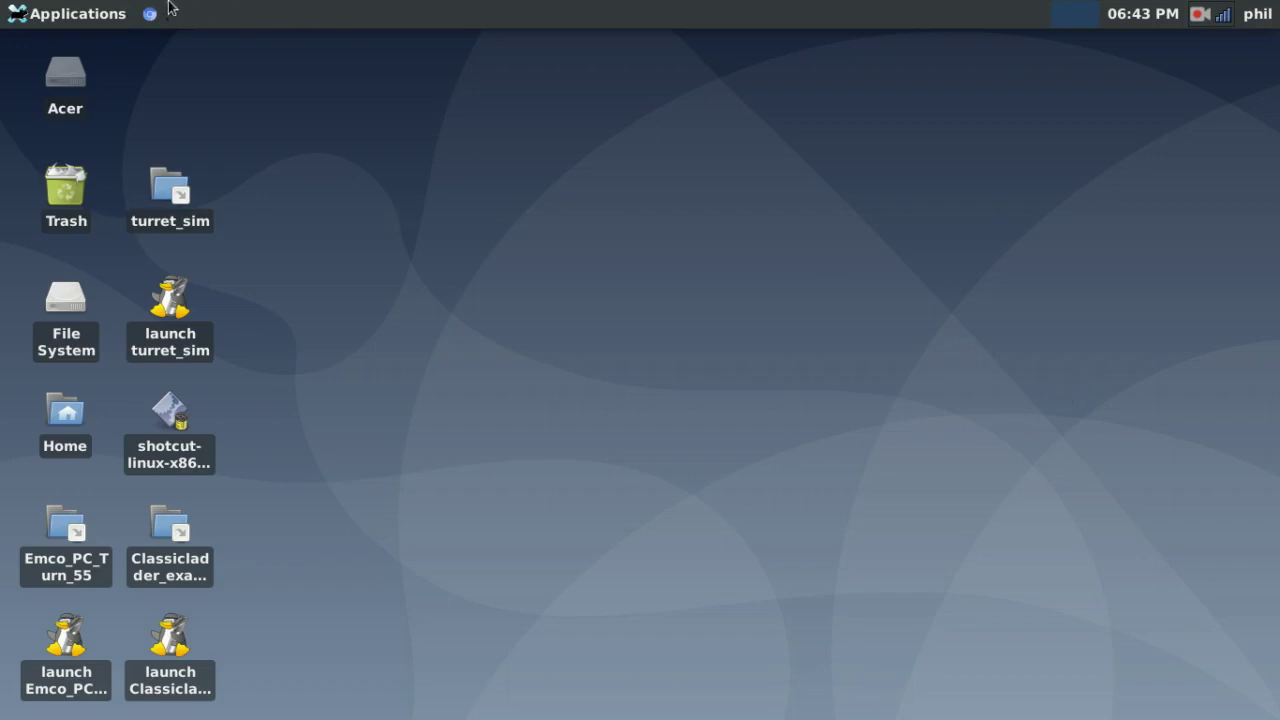
Launch Synaptic Package Manager and authenticate with the account password.
click(30, 14)
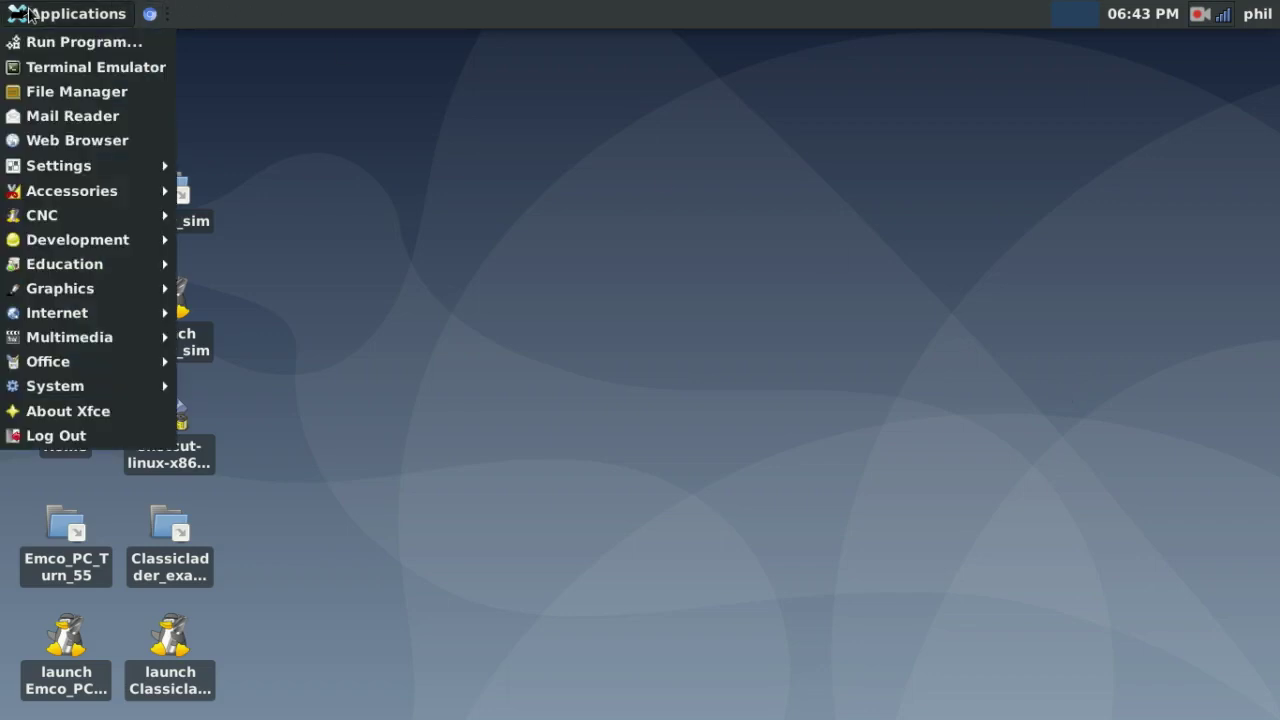
mouse_move(86, 248)
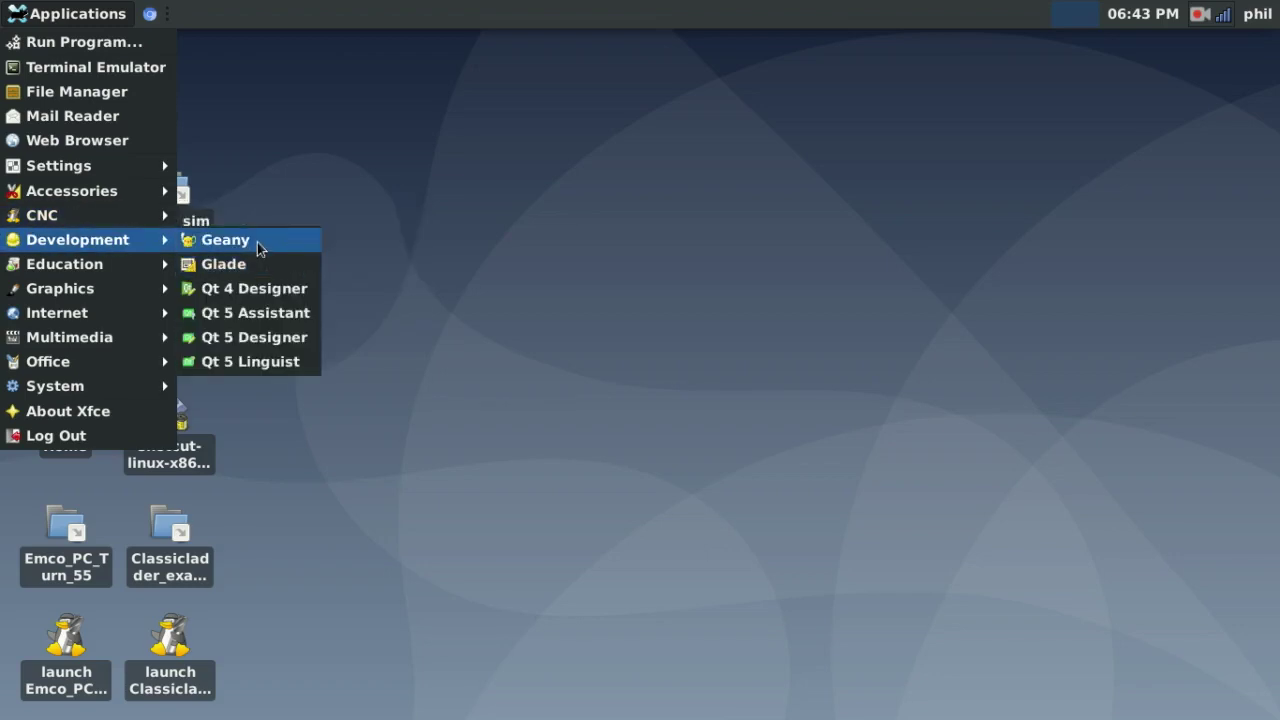
mouse_move(39, 199)
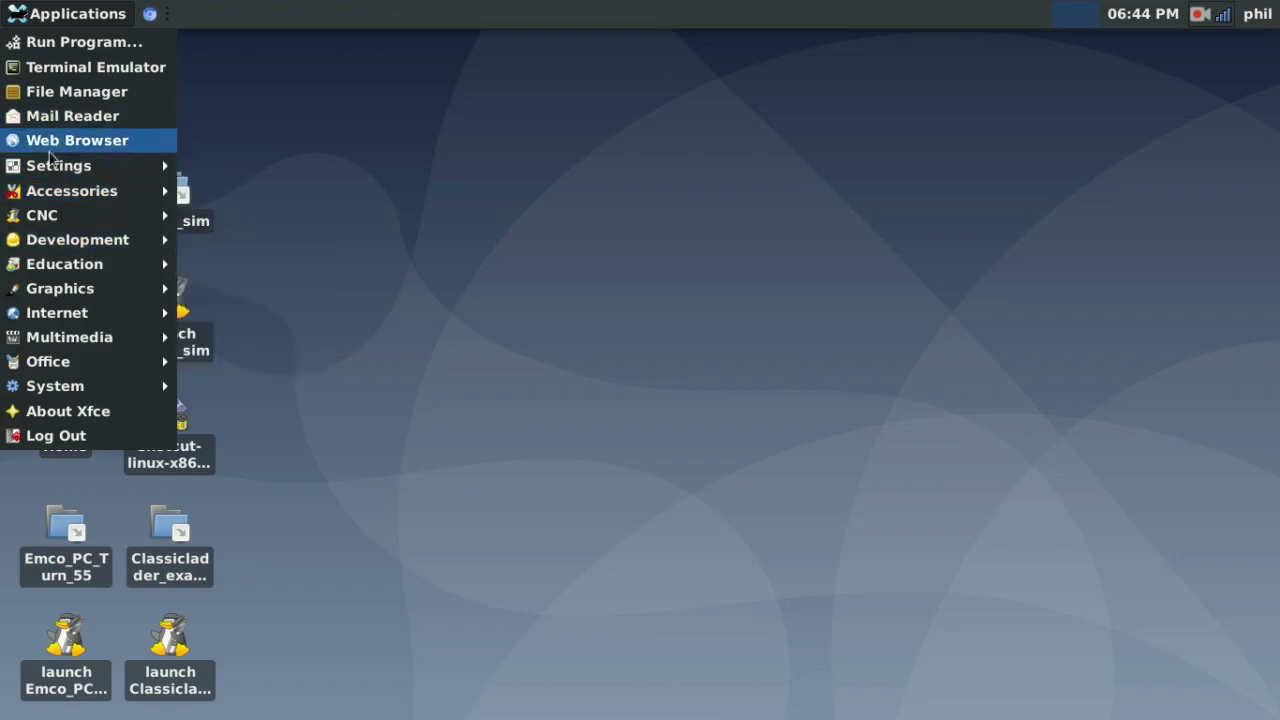
mouse_move(47, 166)
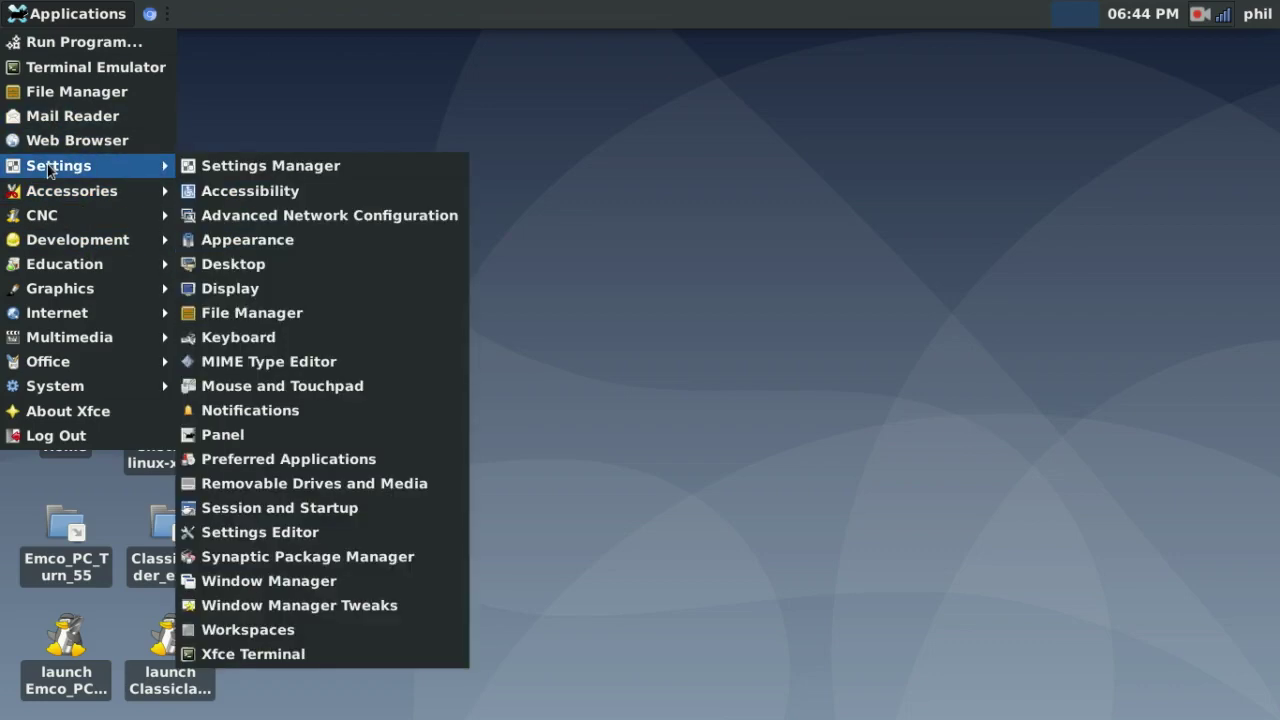
click(322, 558)
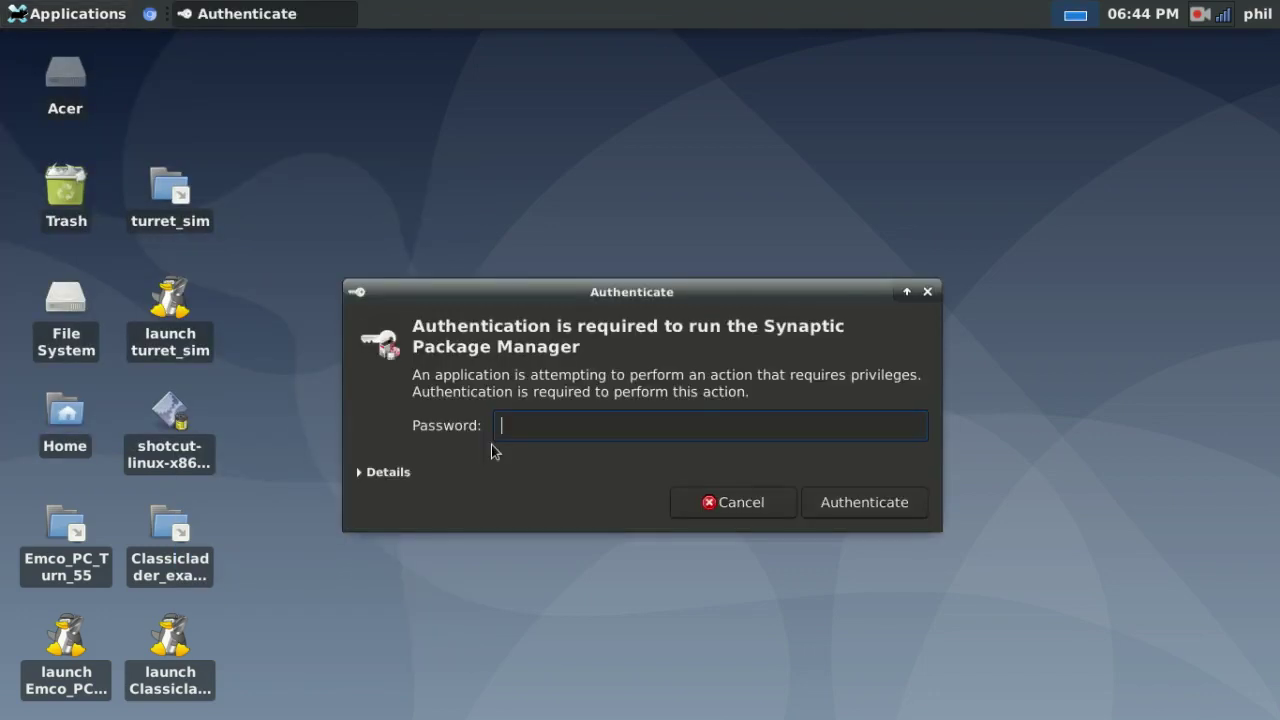
text(***)
key(Return)
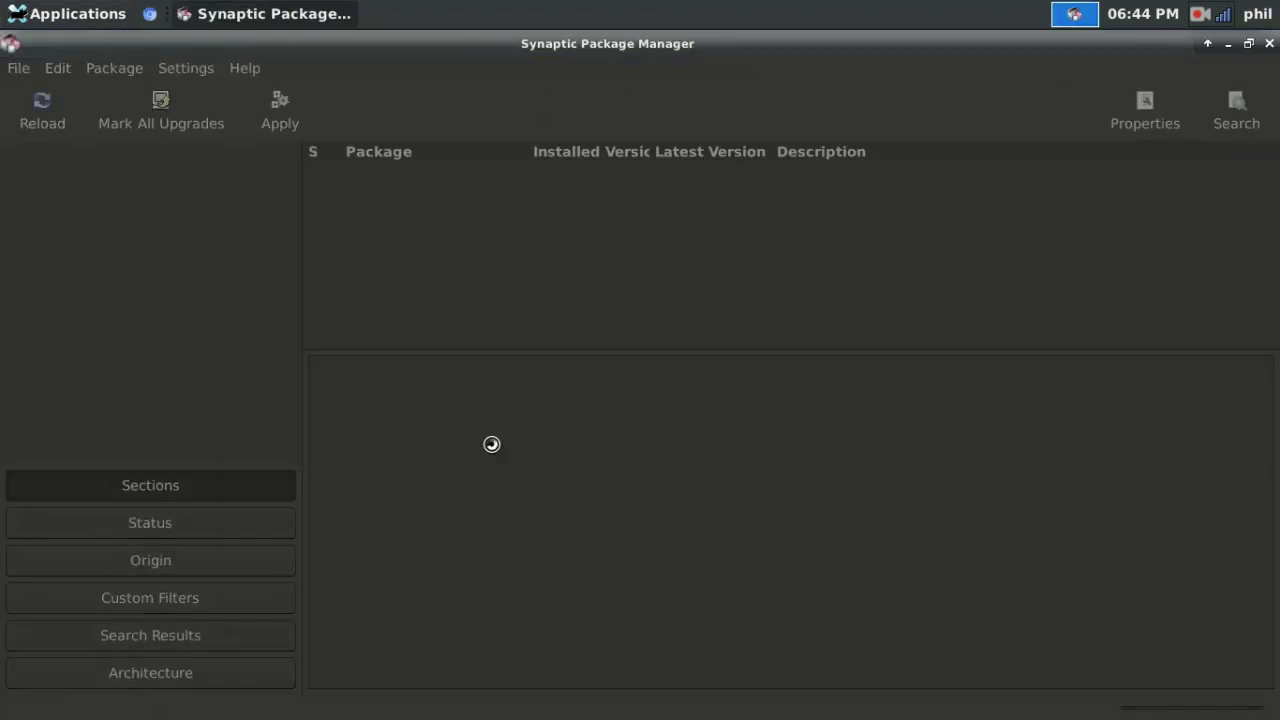
Search the packages by description and name for mousepad.
click(1236, 106)
text(m)
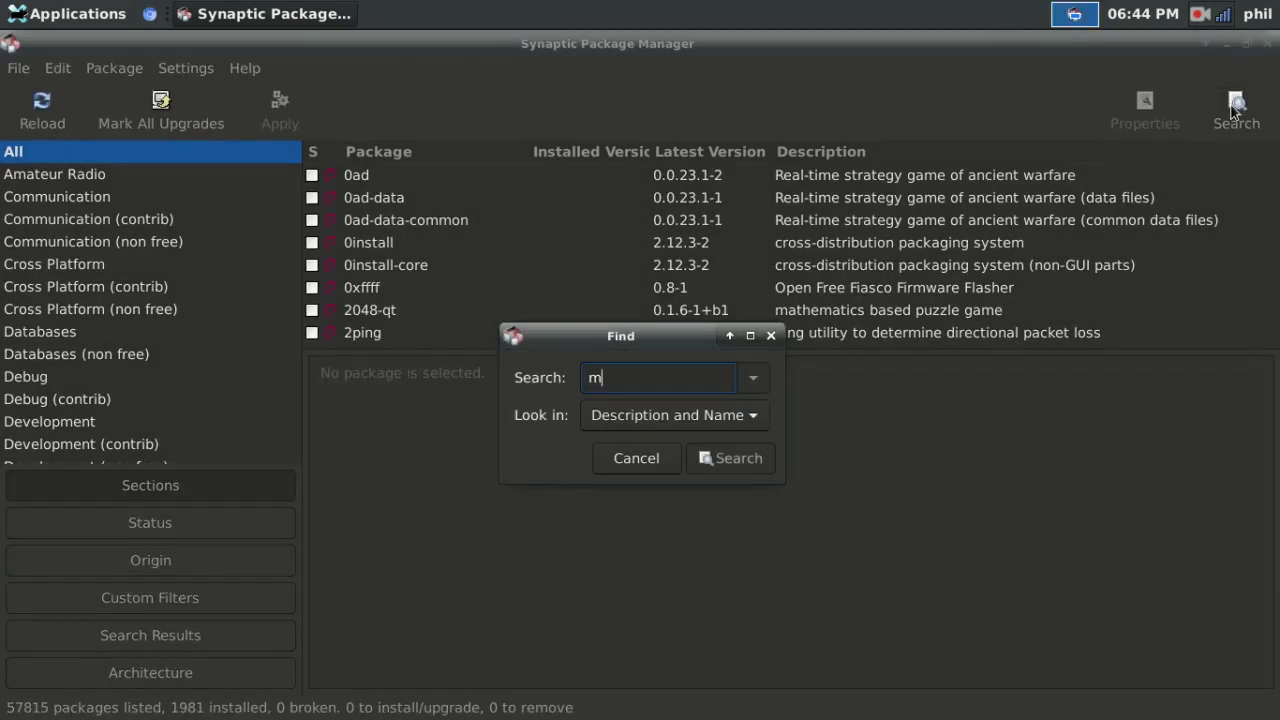
text(ousepad)
key(Return)
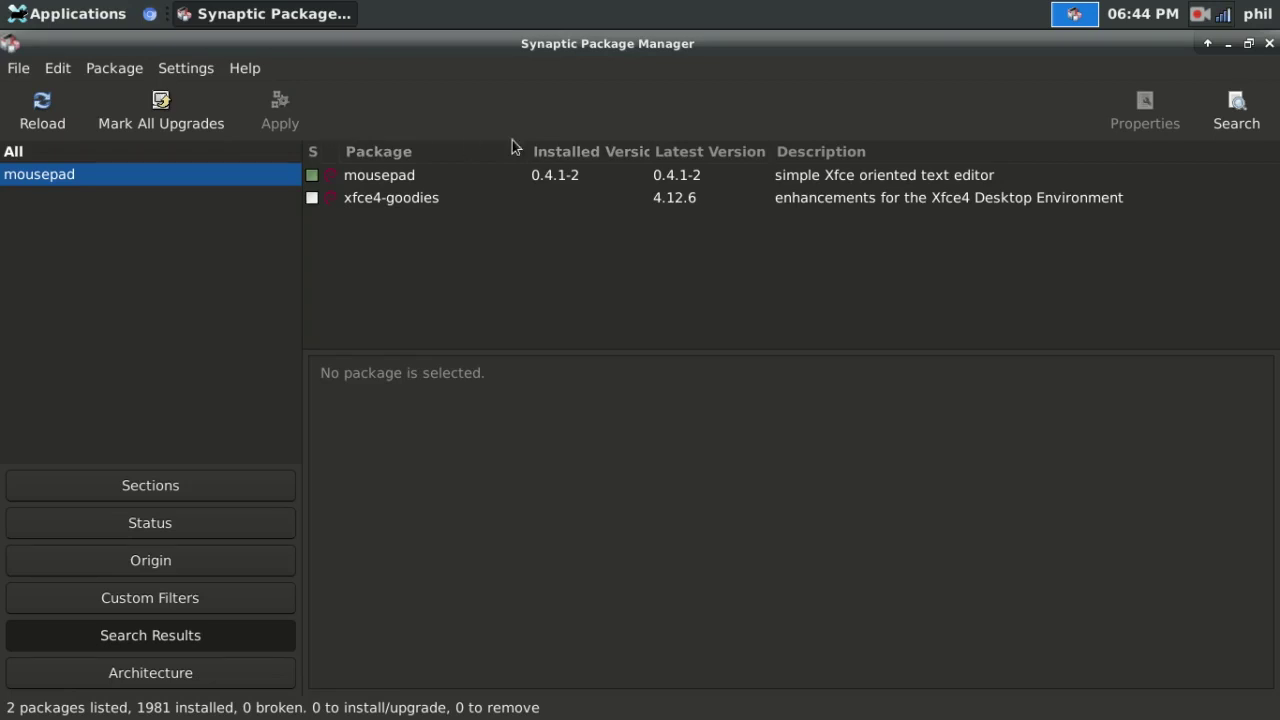
Look through Synaptic's list of software repositories and close the list.
click(200, 69)
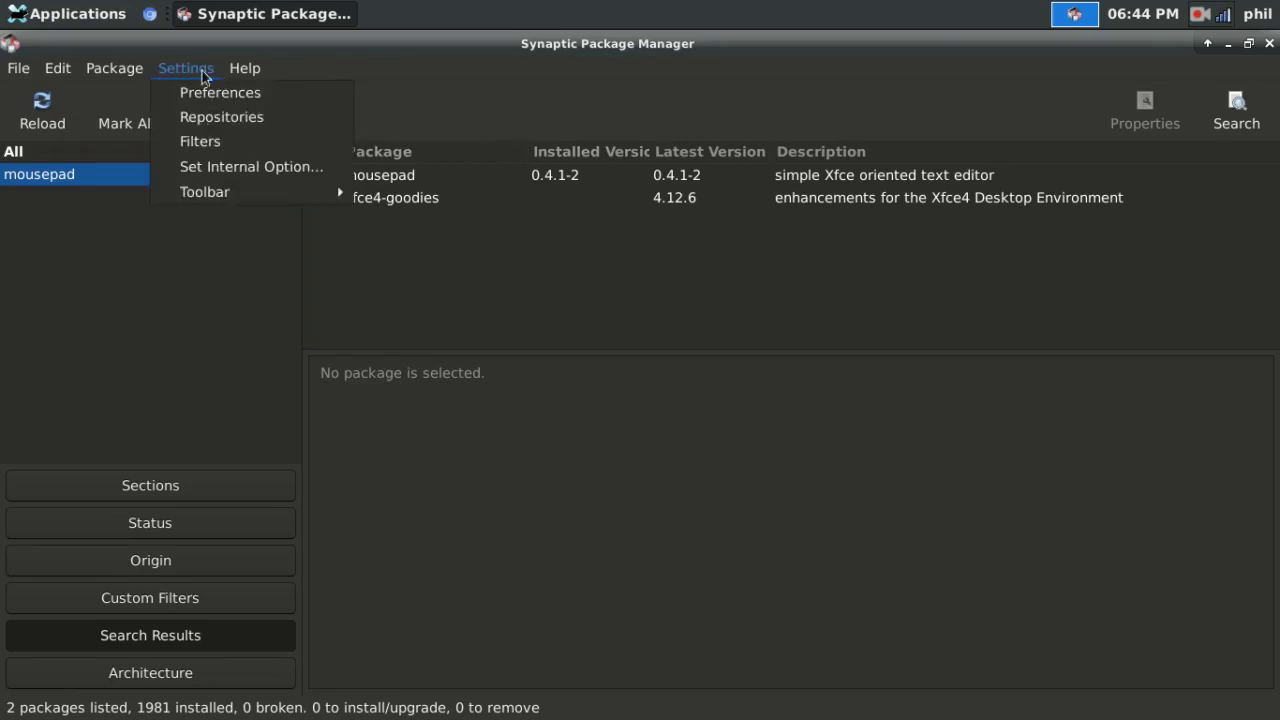
click(221, 117)
scroll(713, 337, down, 5)
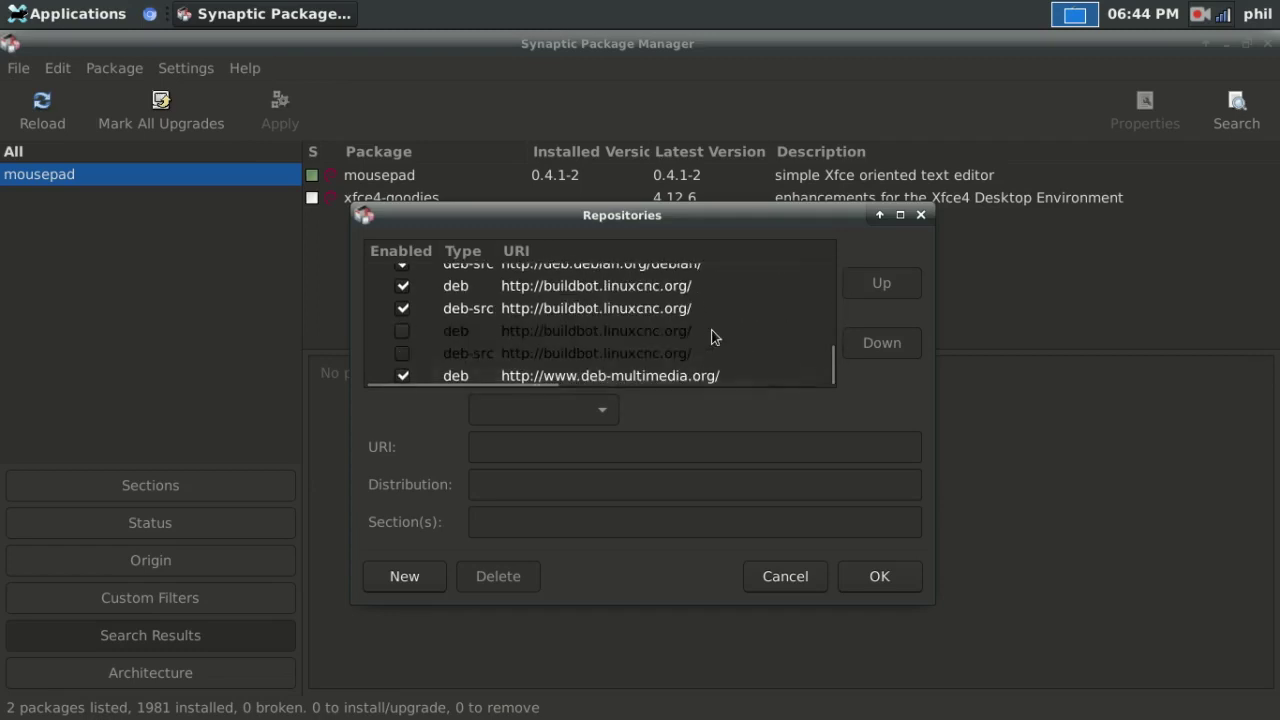
scroll(713, 335, up, 5)
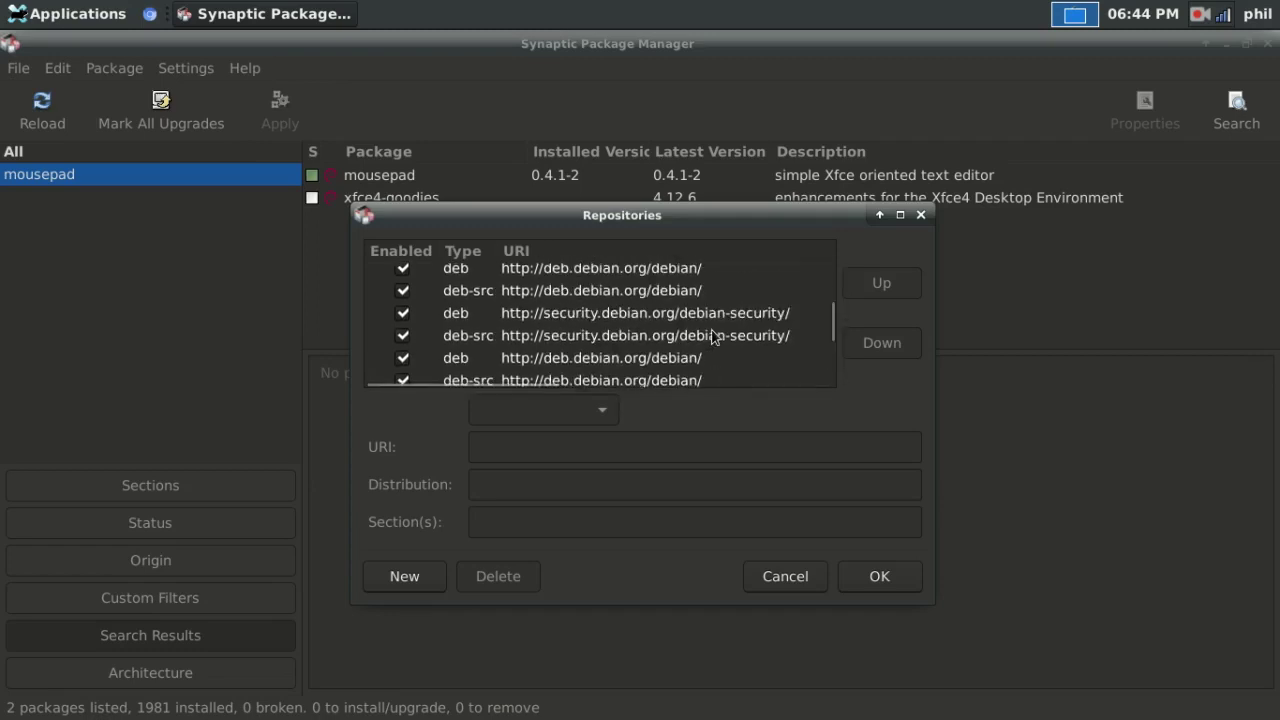
click(921, 215)
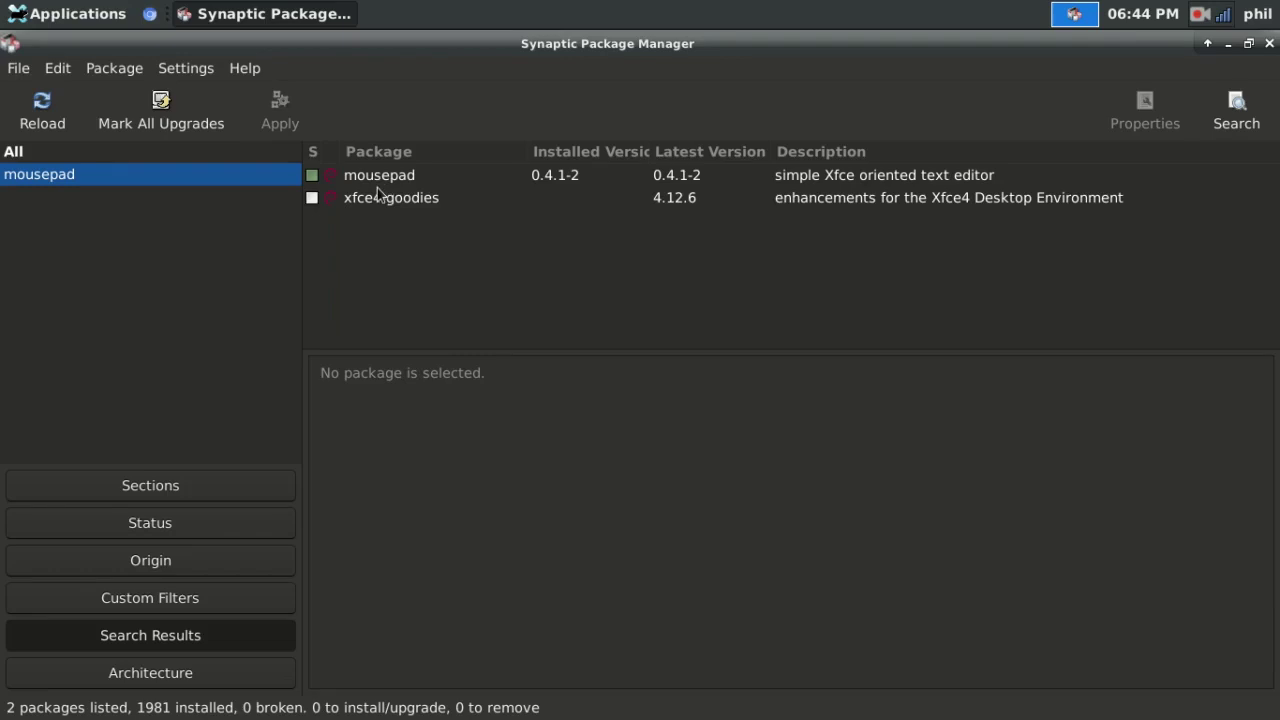
Reopen the repositories list, make its window taller to review all package sources, and close Synaptic.
click(190, 68)
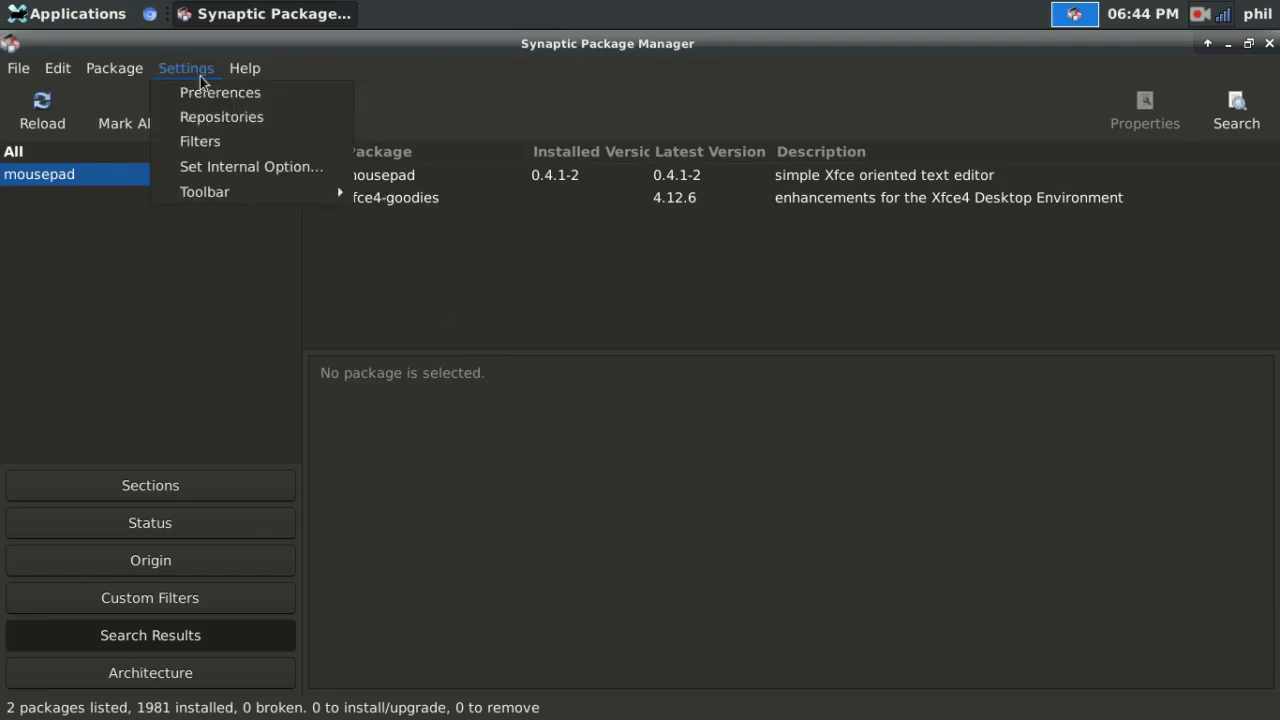
click(222, 117)
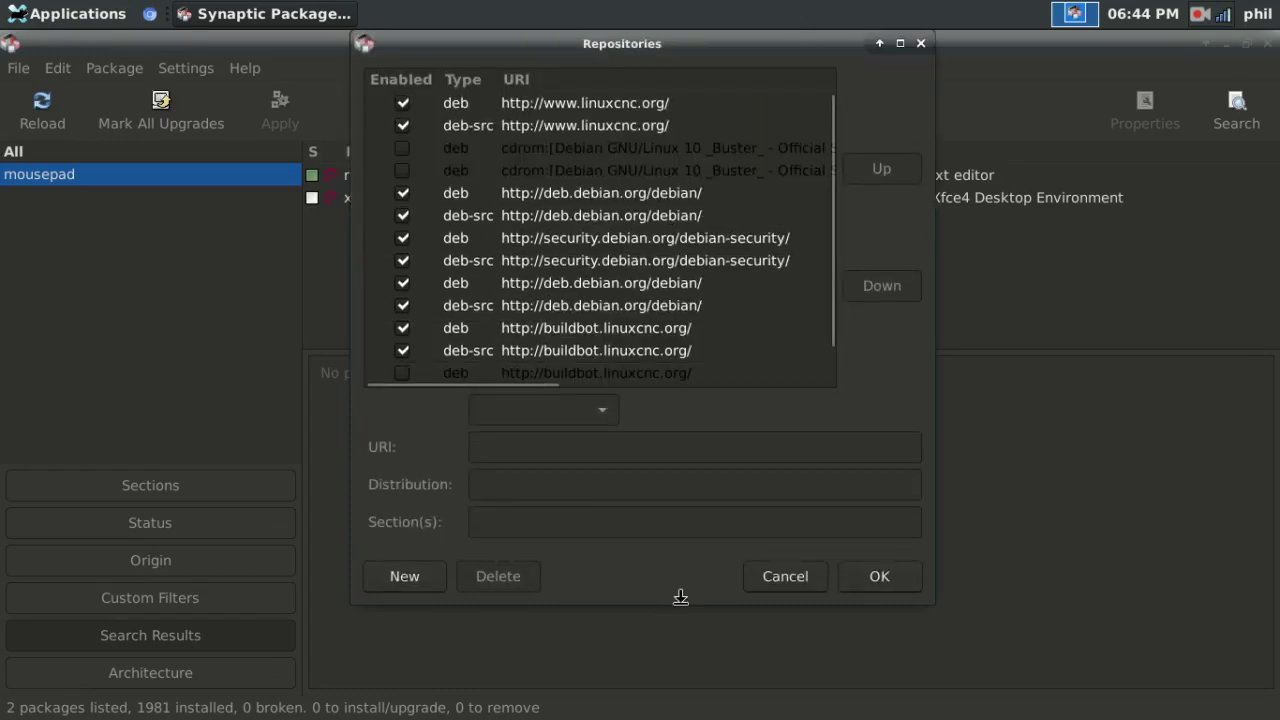
drag(680, 597, 680, 706)
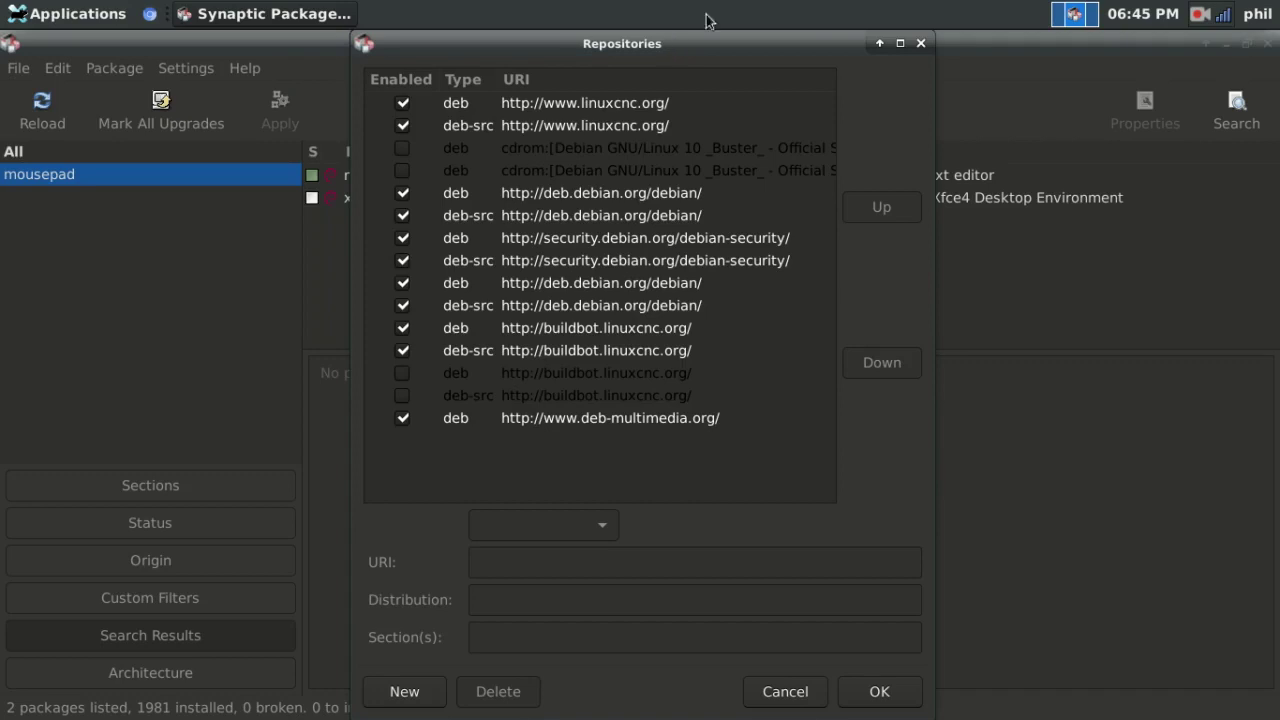
click(921, 44)
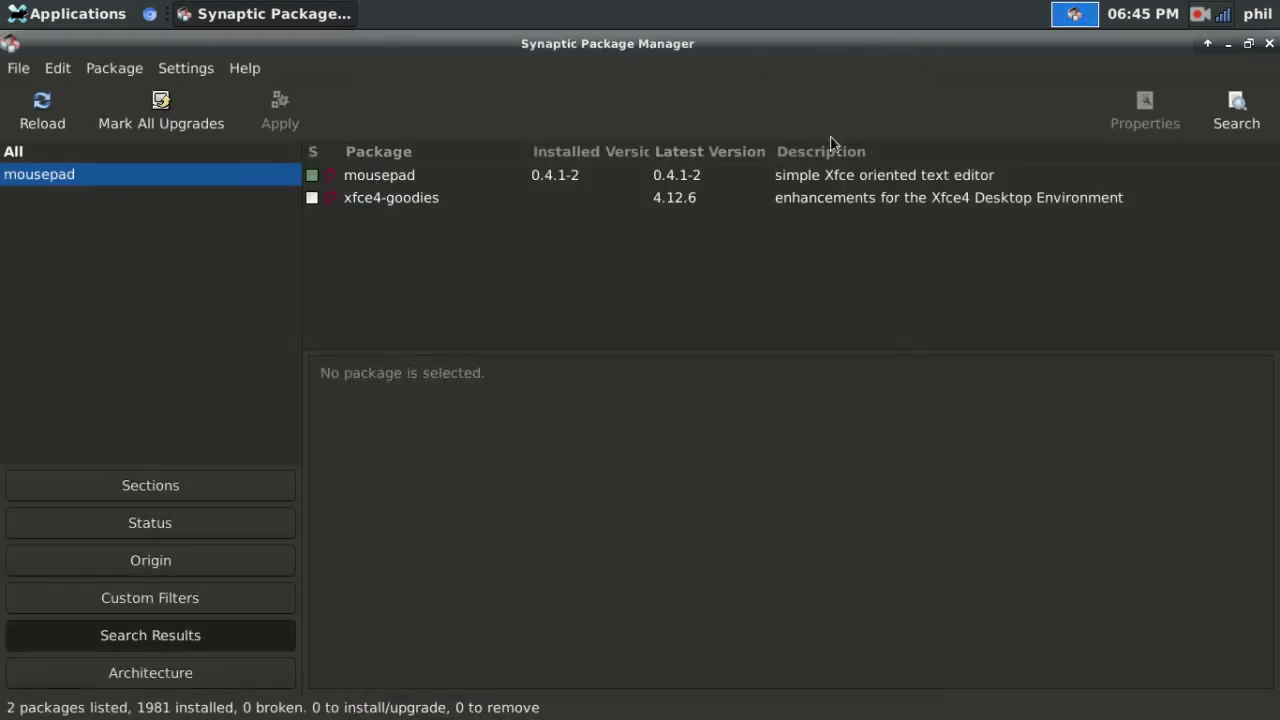
click(1269, 43)
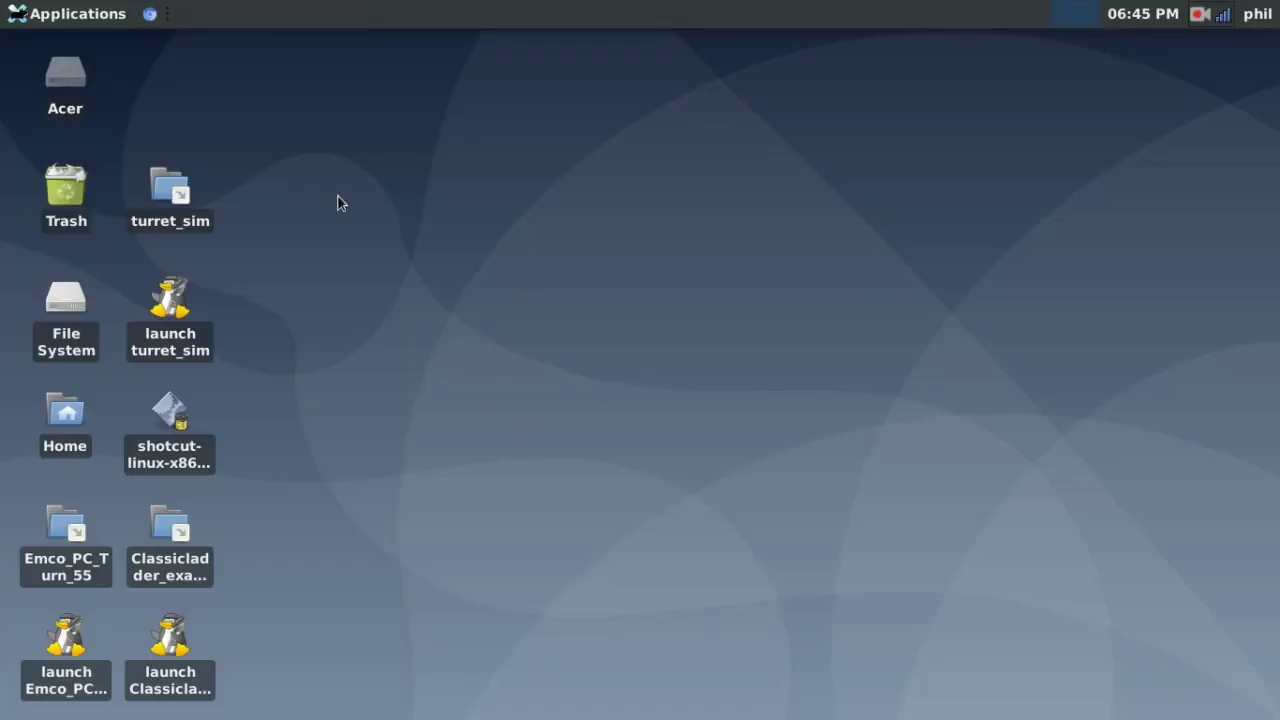
Open a terminal and run sudo mousepad, entering the account password to start the editor as root.
click(47, 14)
mouse_move(130, 240)
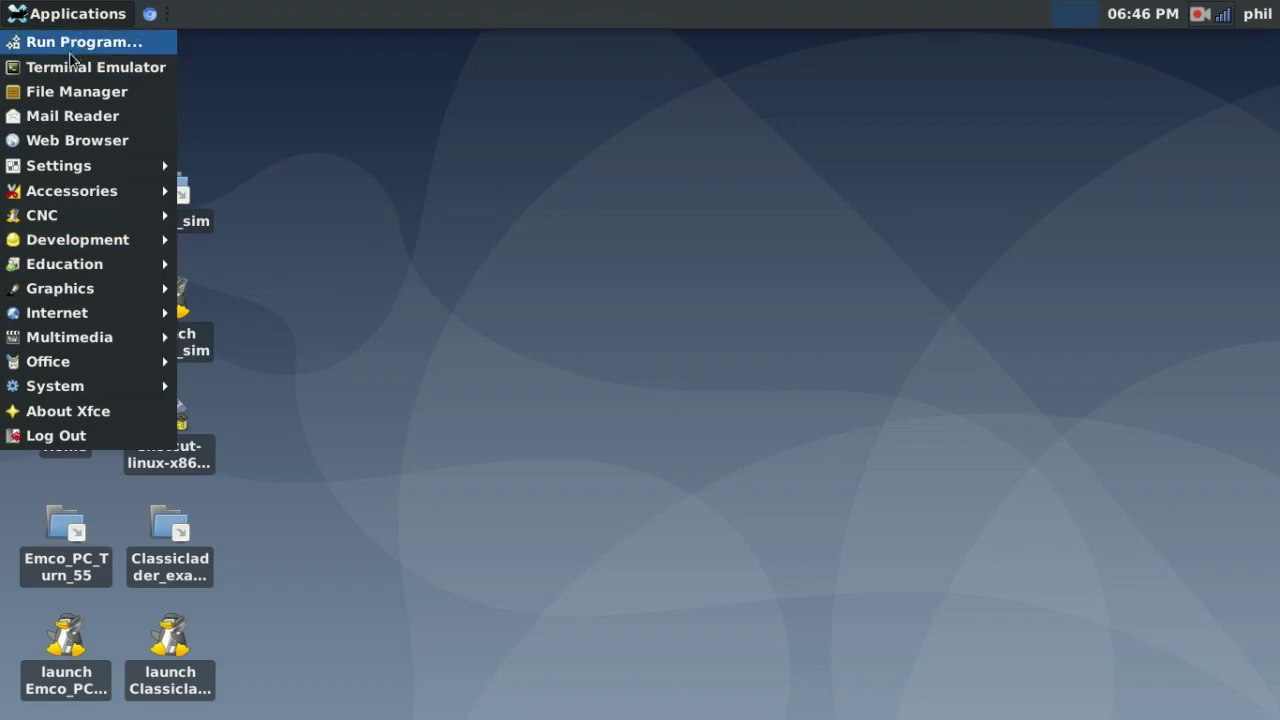
click(72, 73)
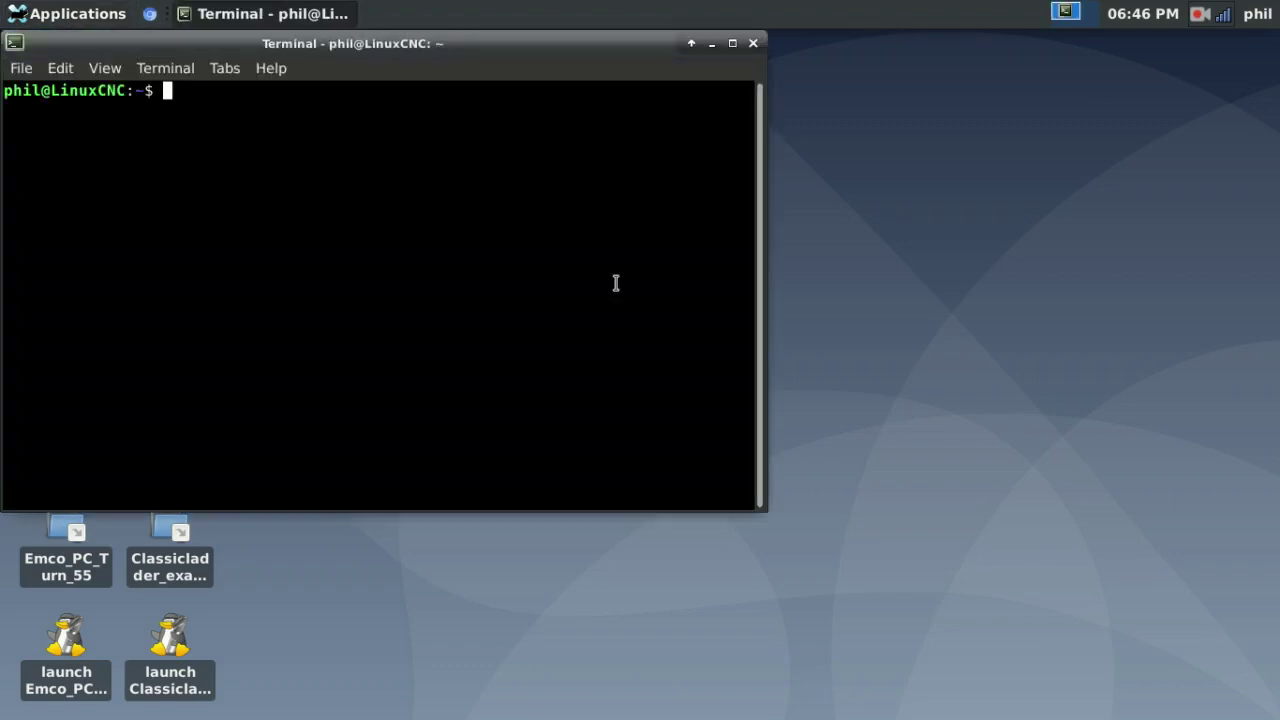
text(sudo mousepad)
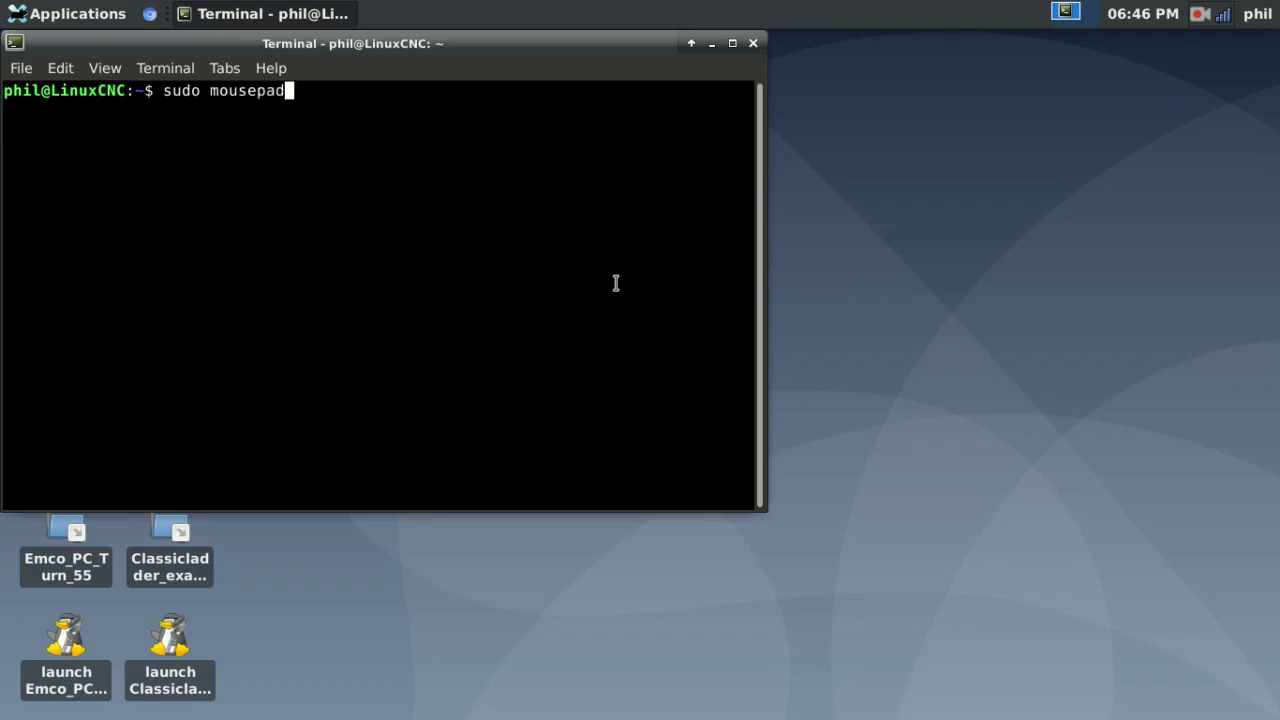
key(Return)
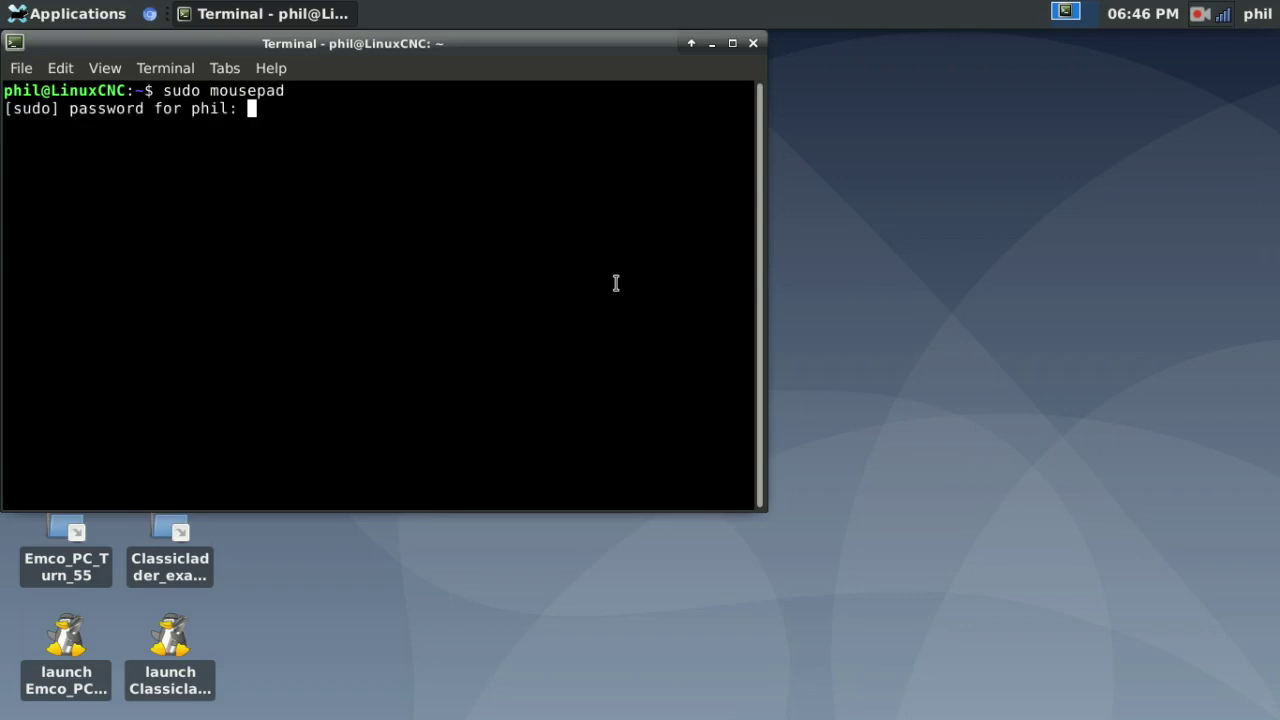
key(Return)
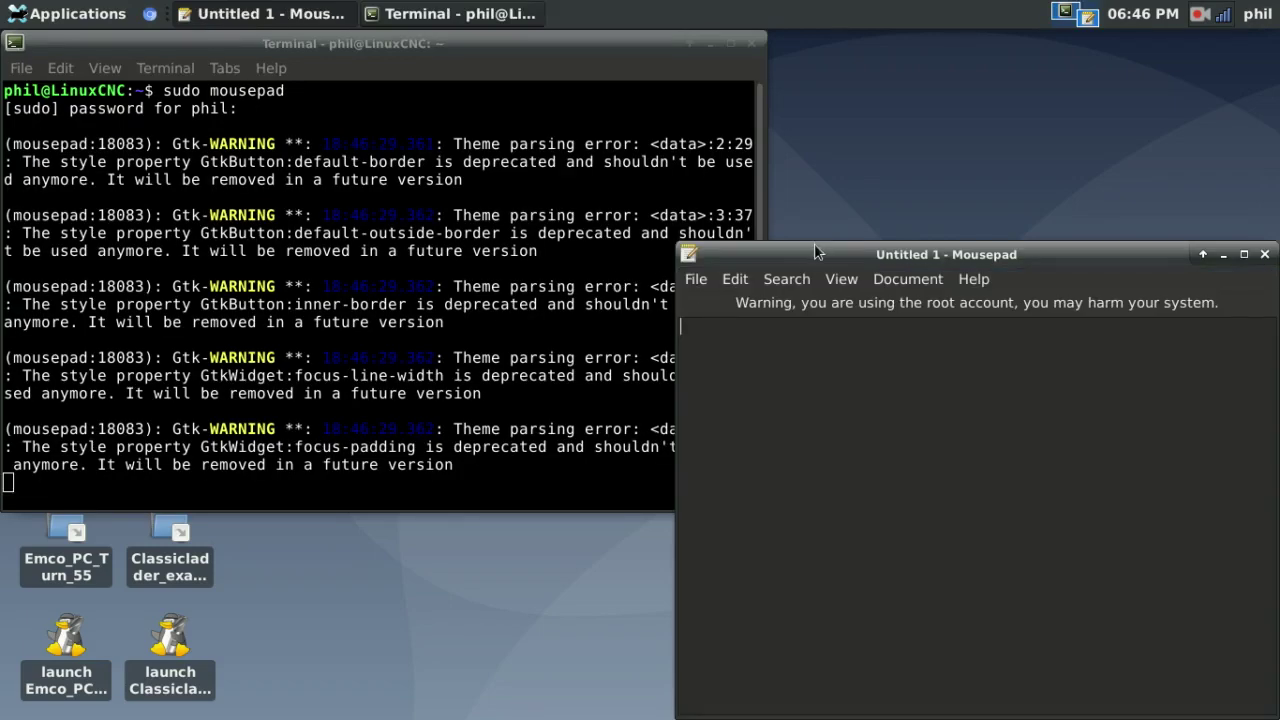
Open the grub file from /etc/default in Mousepad and maximize the editor window.
drag(815, 247, 446, 97)
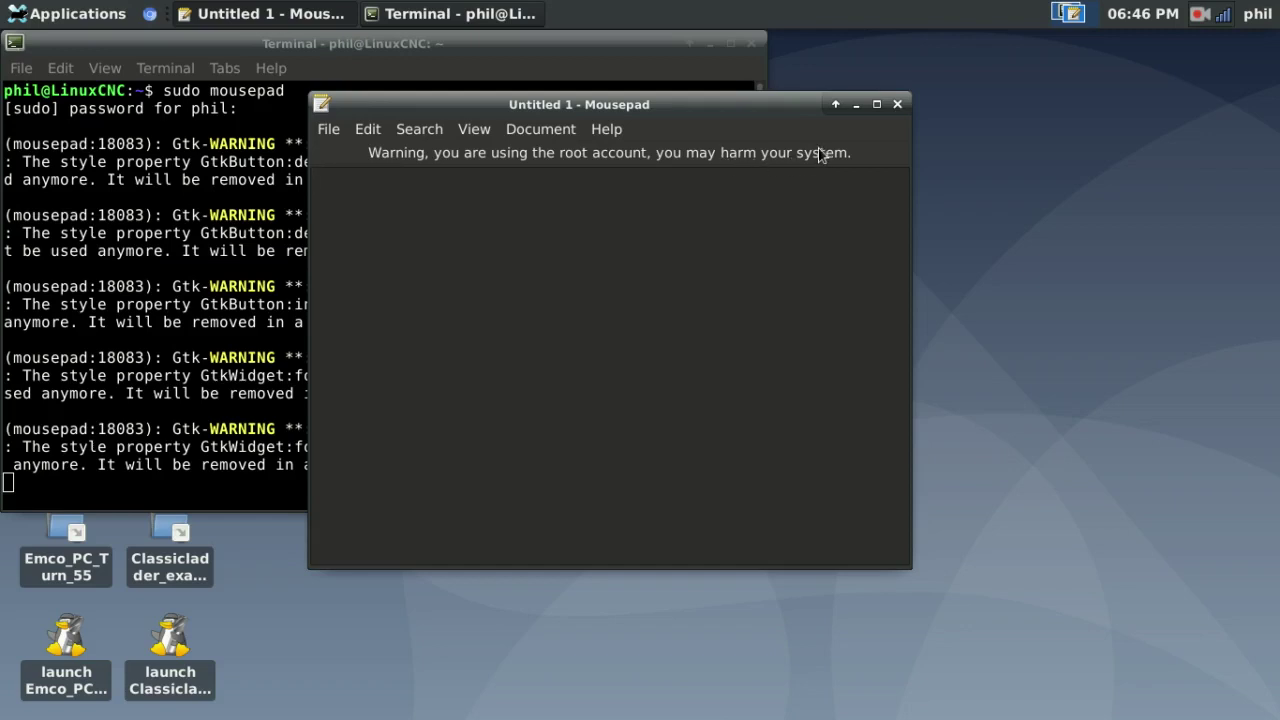
click(333, 134)
click(355, 205)
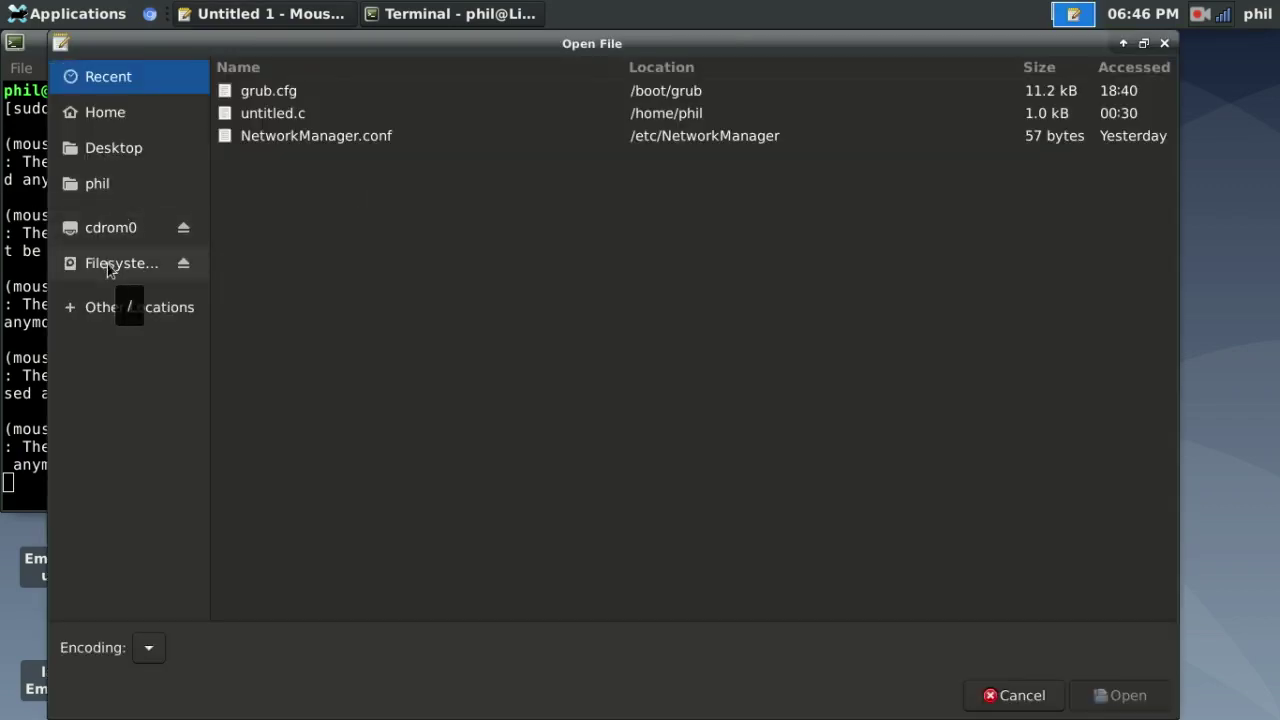
click(112, 270)
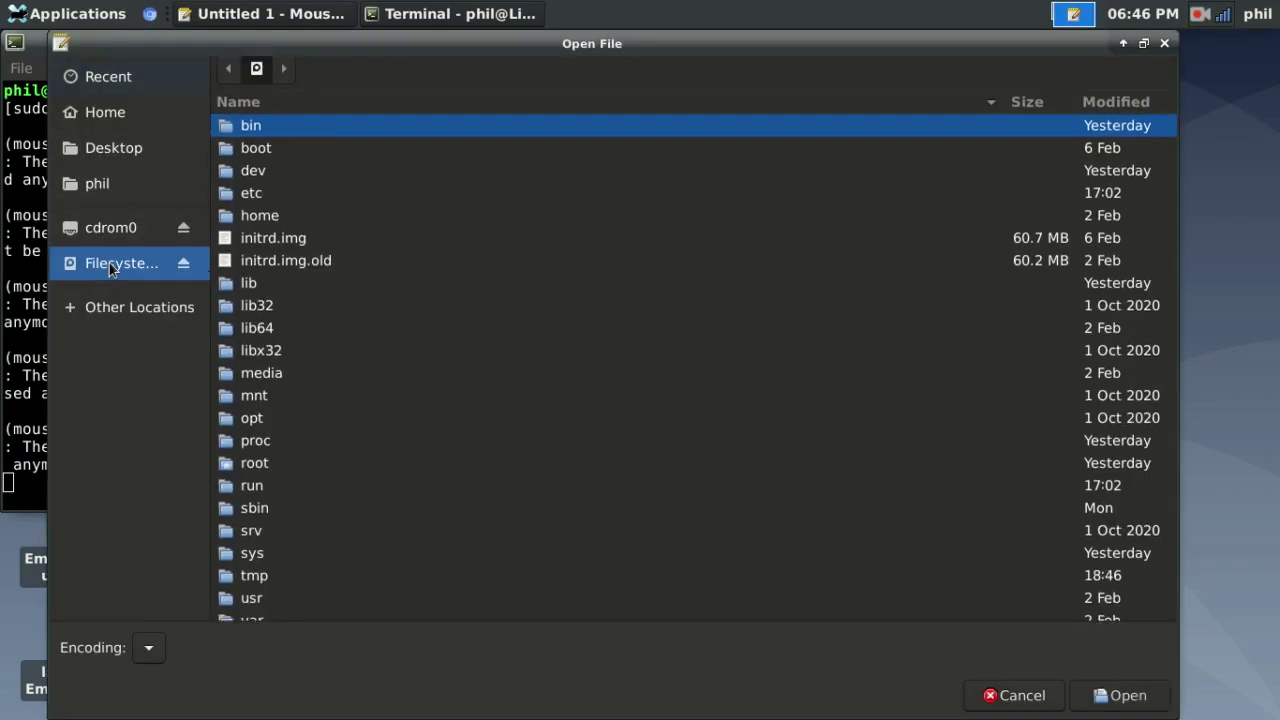
click(243, 208)
double_click(584, 202)
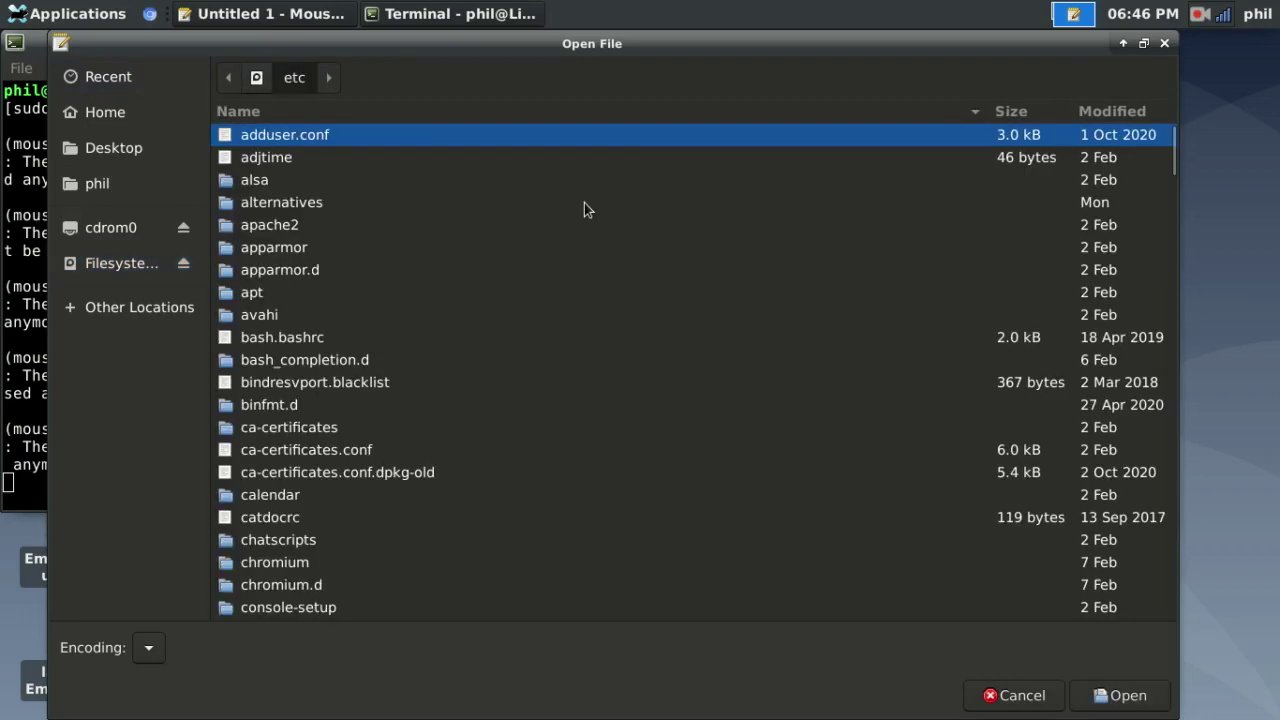
text(gru)
click(256, 205)
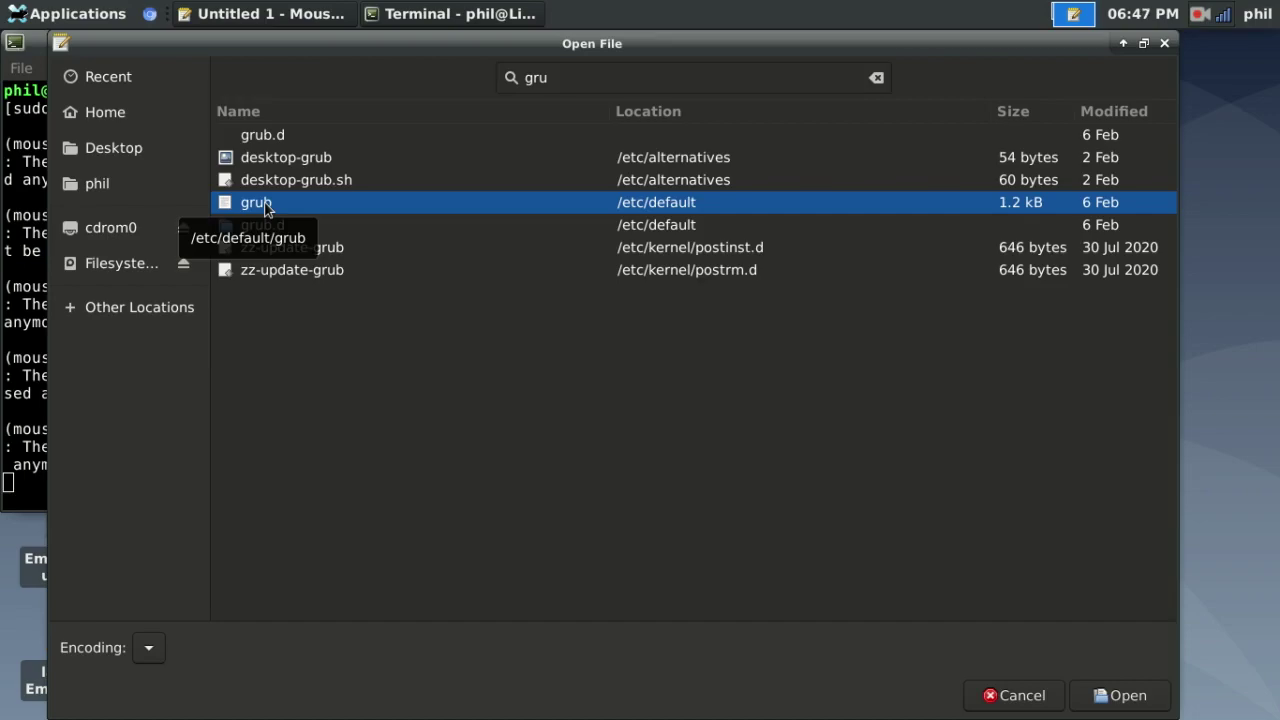
double_click(256, 203)
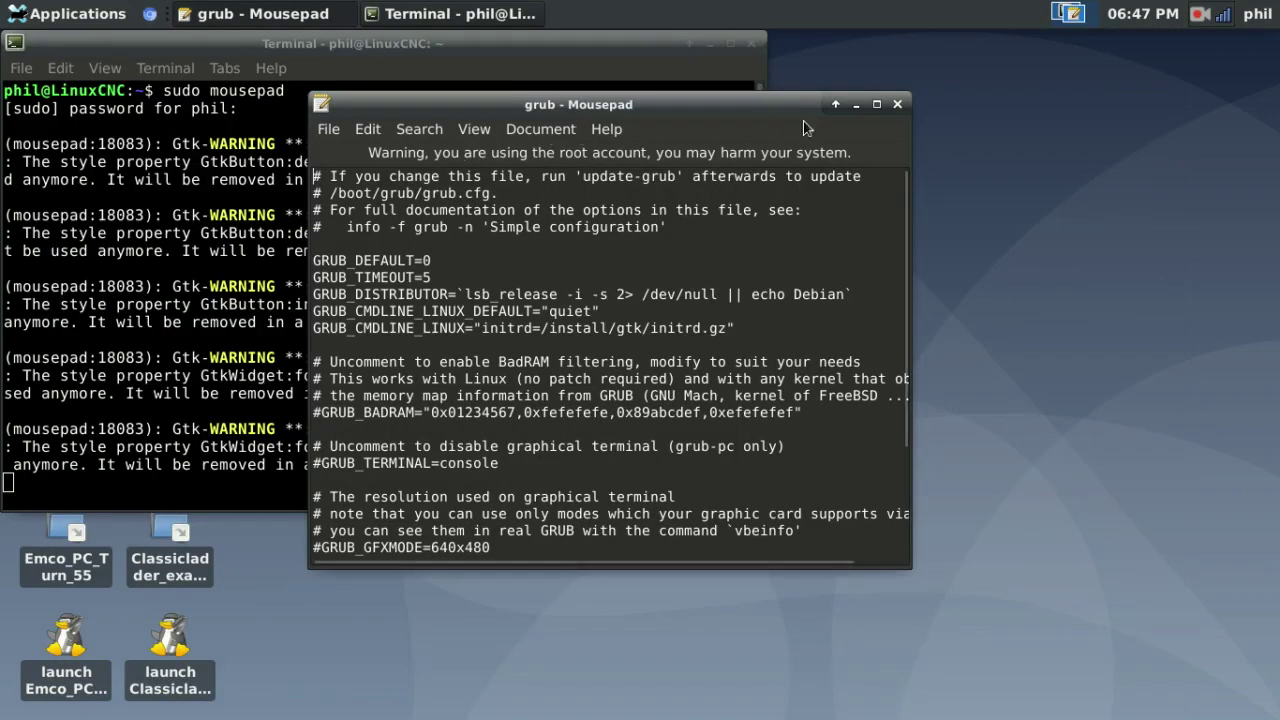
click(875, 108)
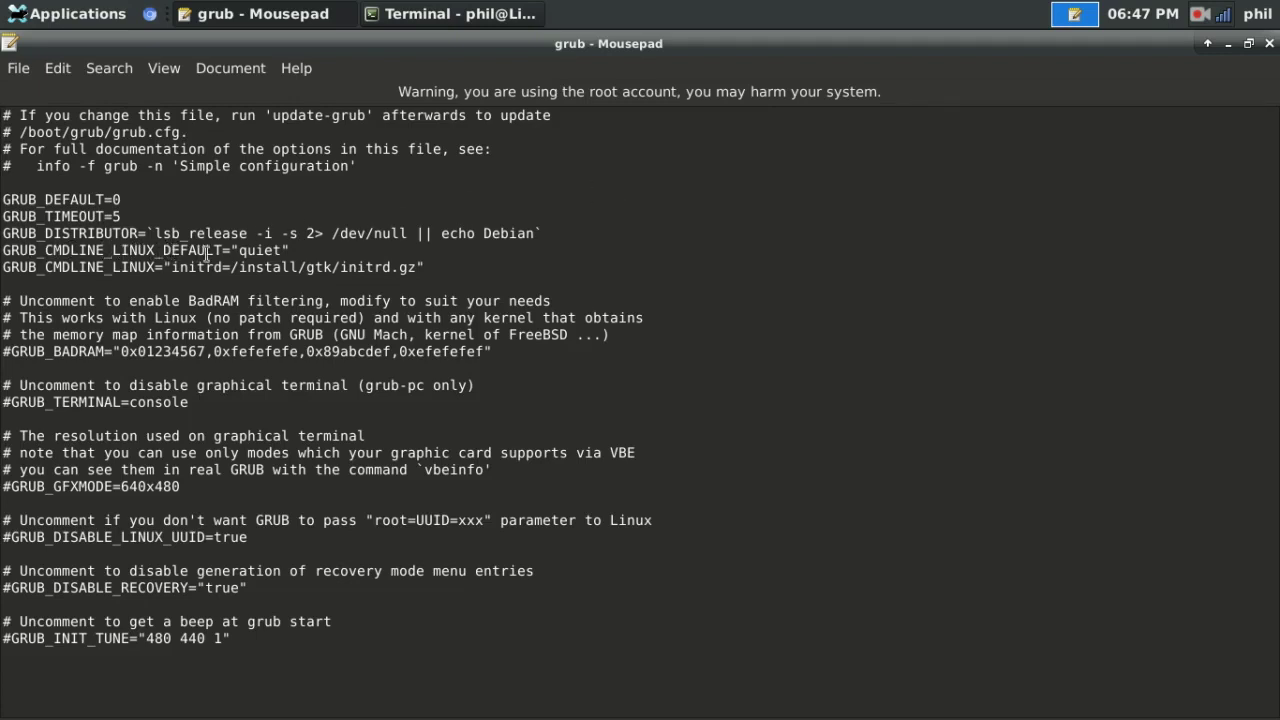
Add ", isolcpus=1" after quiet inside the quotes of the GRUB_CMDLINE_LINUX_DEFAULT line.
click(281, 252)
text(, )
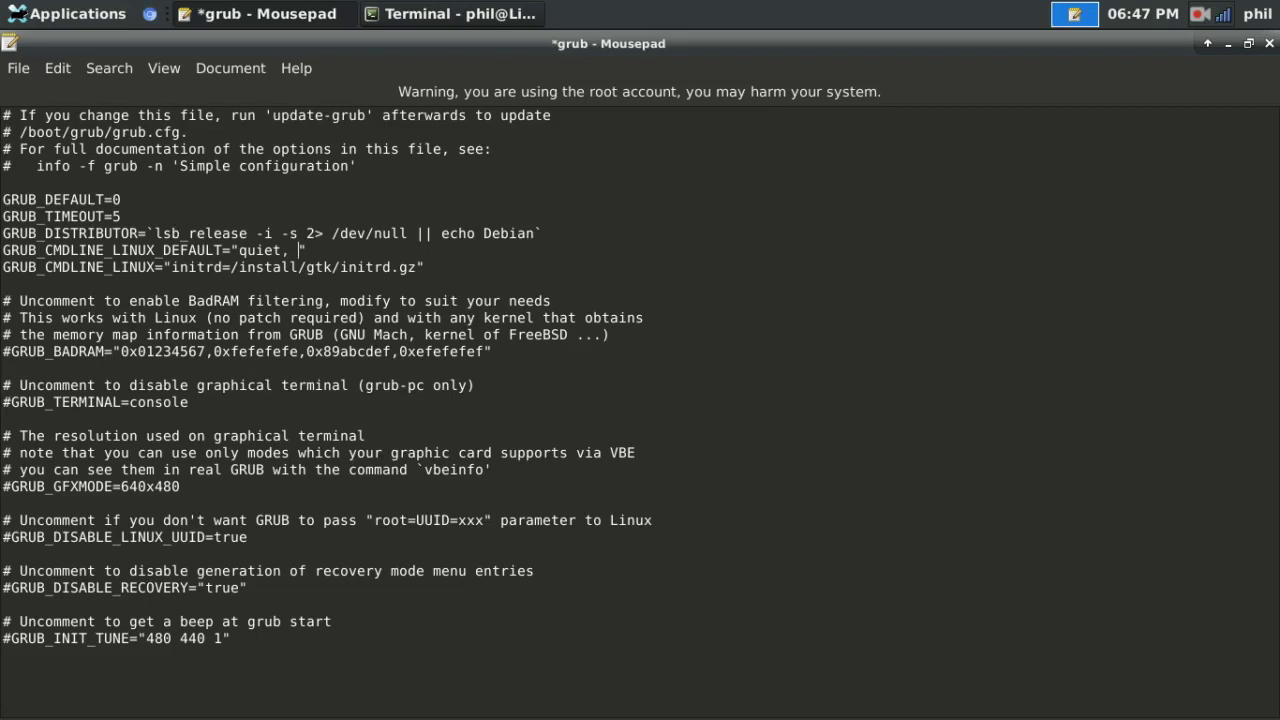
text(iso)
text(cpu)
key(BackSpace)
key(BackSpace)
key(BackSpace)
text(lcpu)
key(BackSpace)
key(BackSpace)
text(pi)
key(BackSpace)
text(us=1)
Save the edited grub file.
click(63, 13)
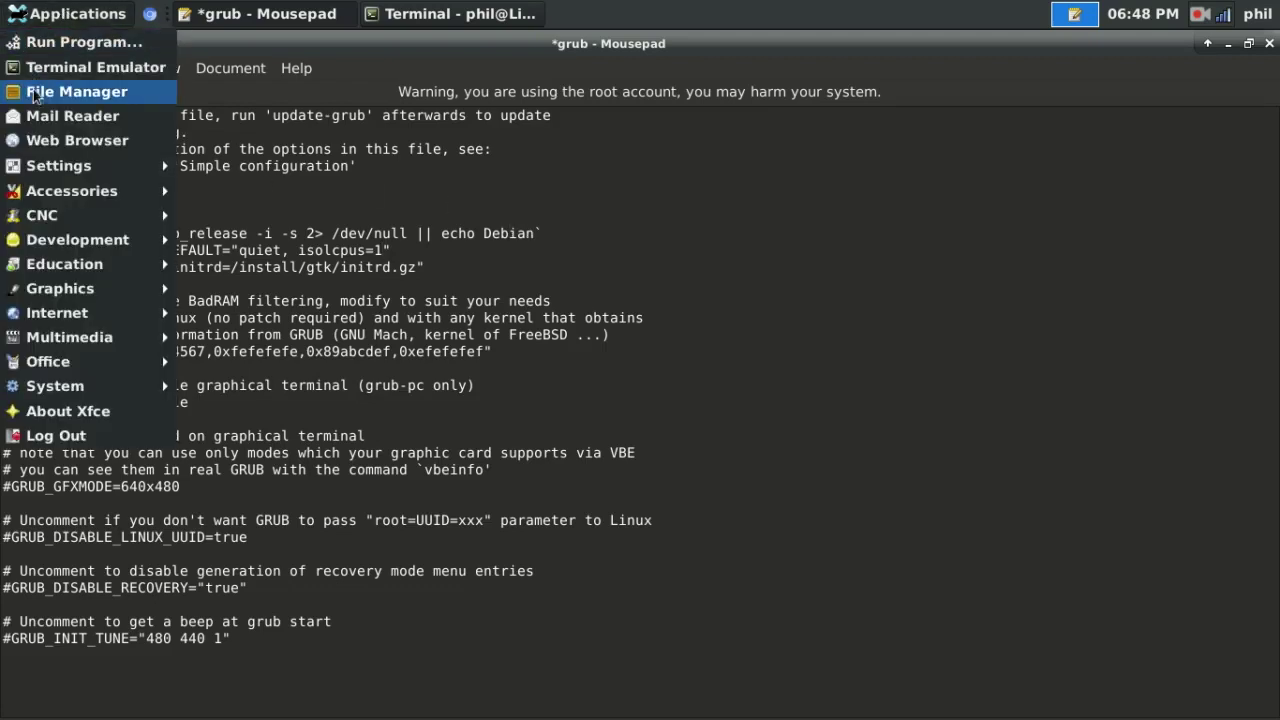
click(68, 20)
click(18, 68)
click(39, 192)
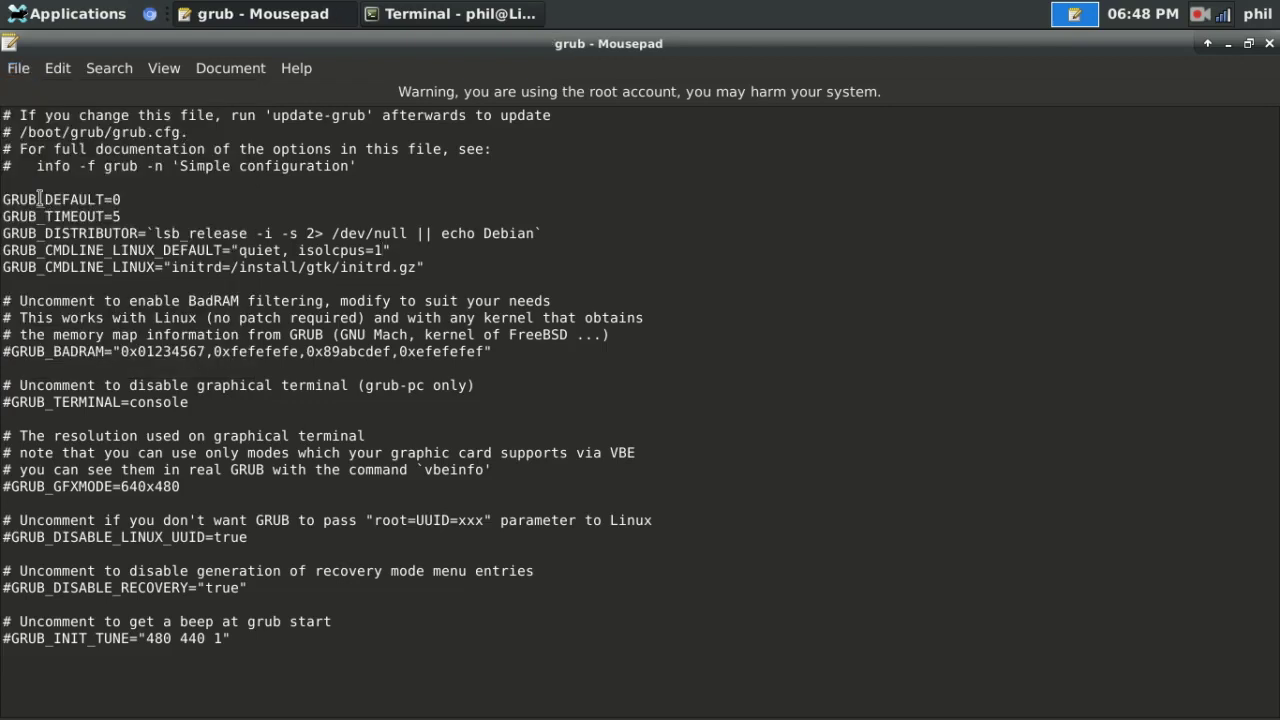
click(767, 304)
click(1200, 15)
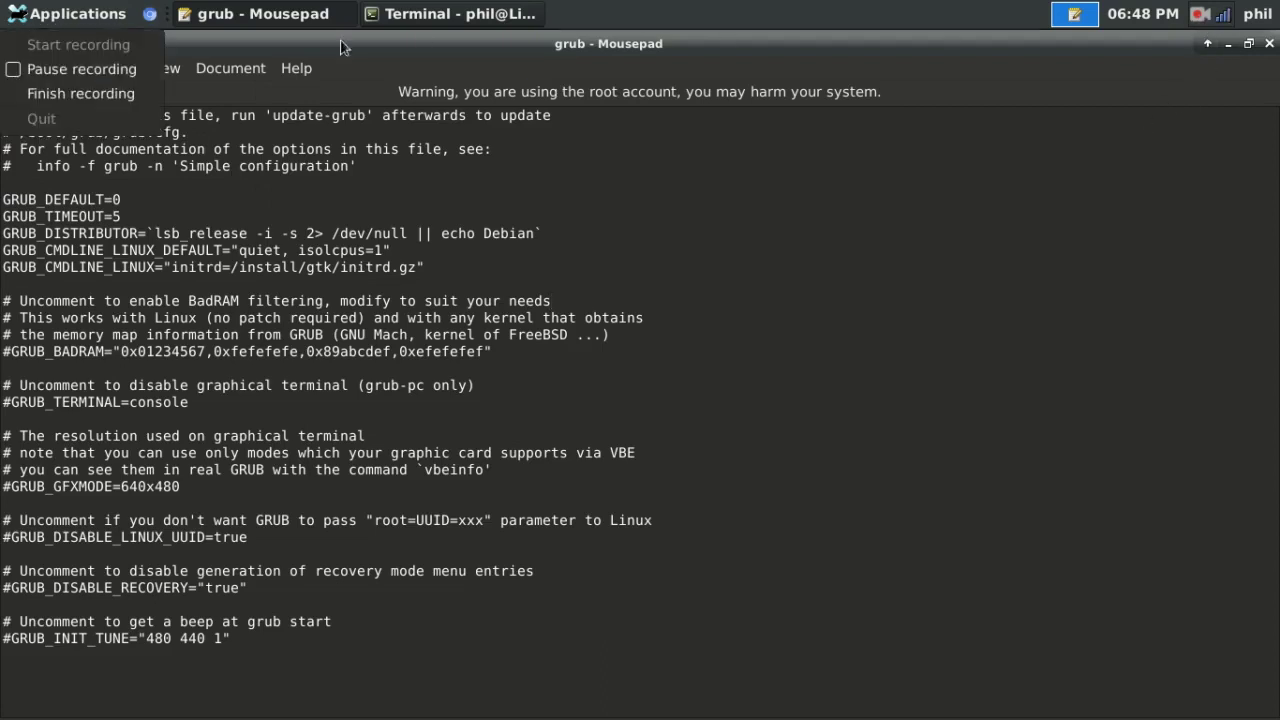
click(100, 93)
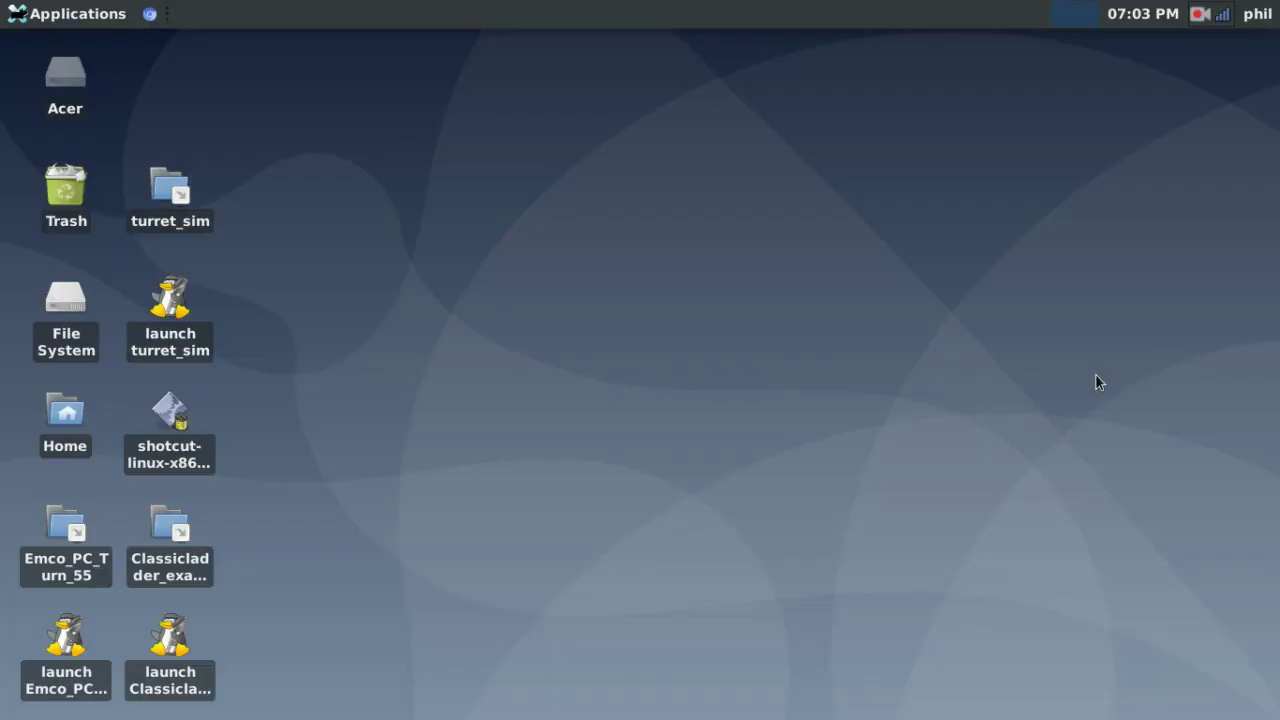
Open a new terminal window from the desktop.
click(38, 14)
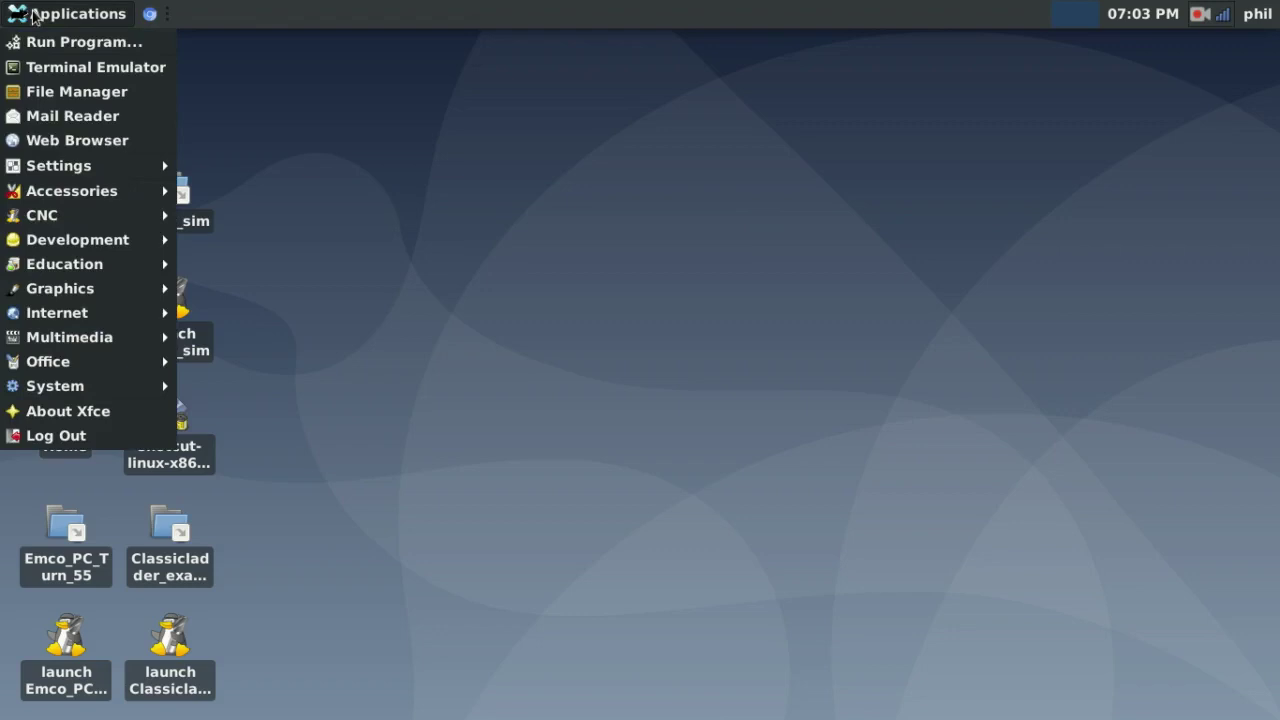
click(55, 67)
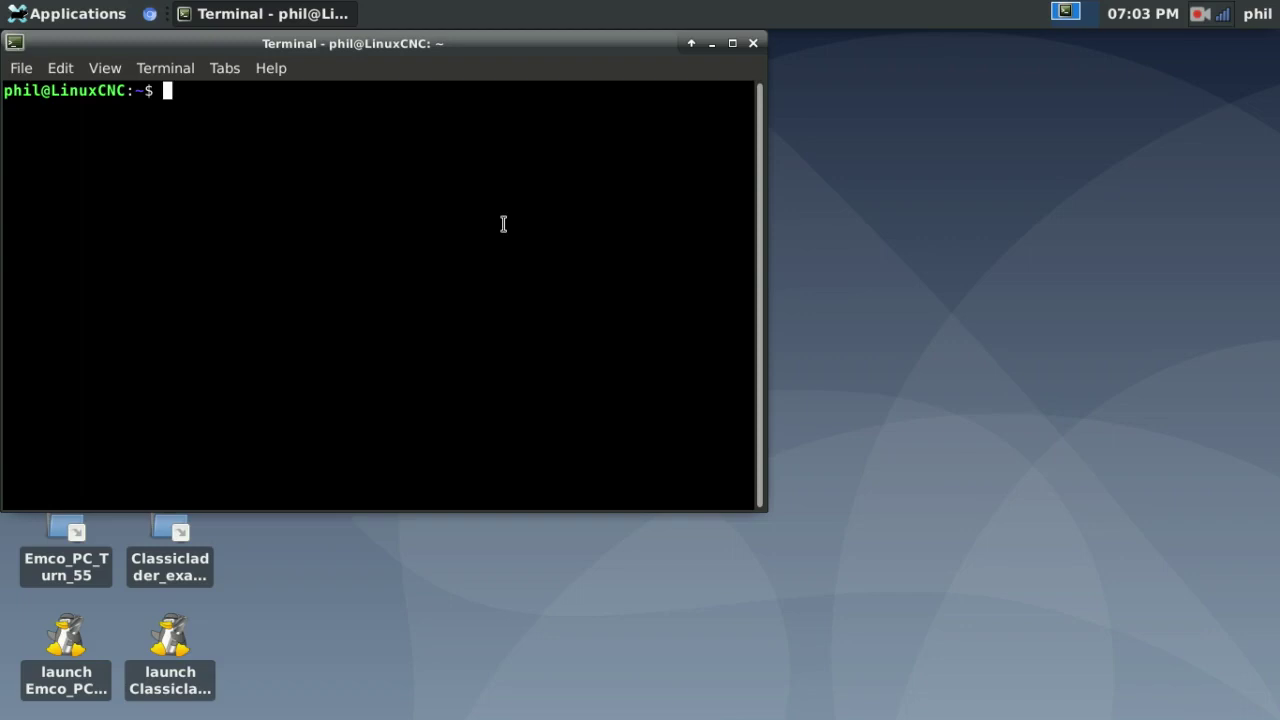
text(sudo update-grub)
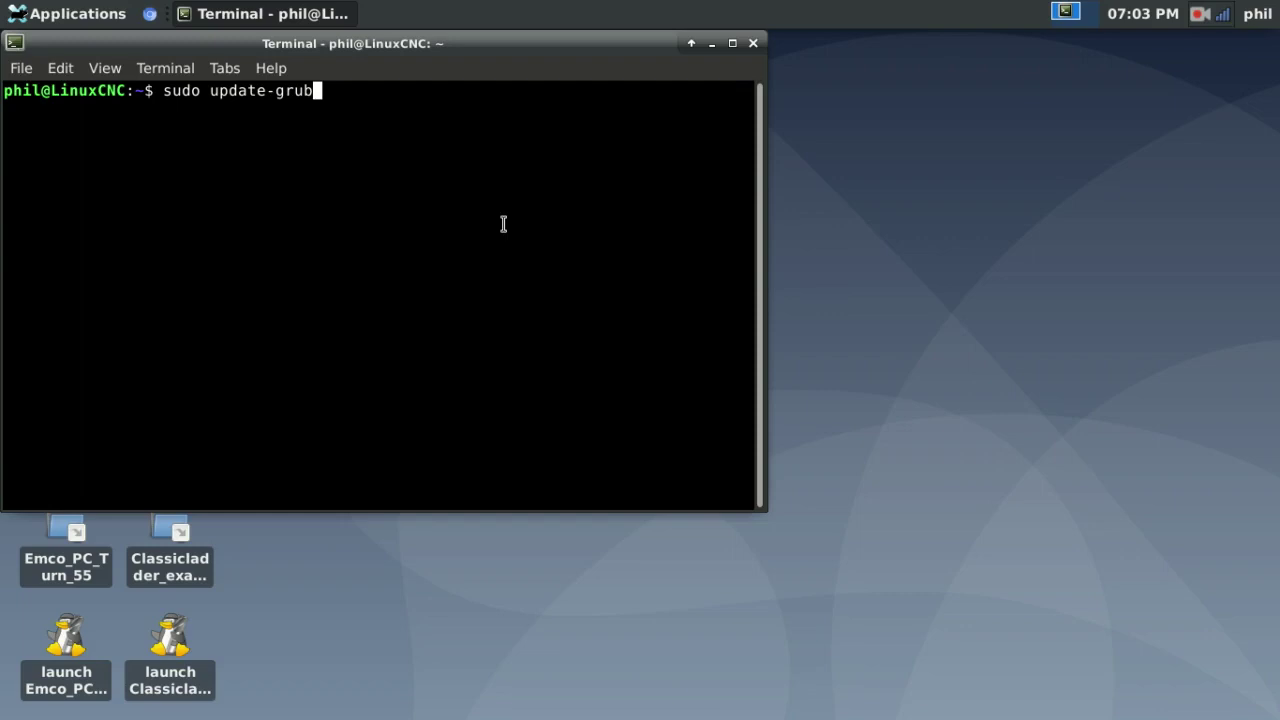
key(BackSpace)
key(BackSpace)
key(BackSpace)
key(BackSpace)
key(BackSpace)
key(BackSpace)
key(BackSpace)
key(BackSpace)
key(BackSpace)
key(BackSpace)
key(BackSpace)
key(BackSpace)
key(BackSpace)
key(BackSpace)
key(BackSpace)
key(BackSpace)
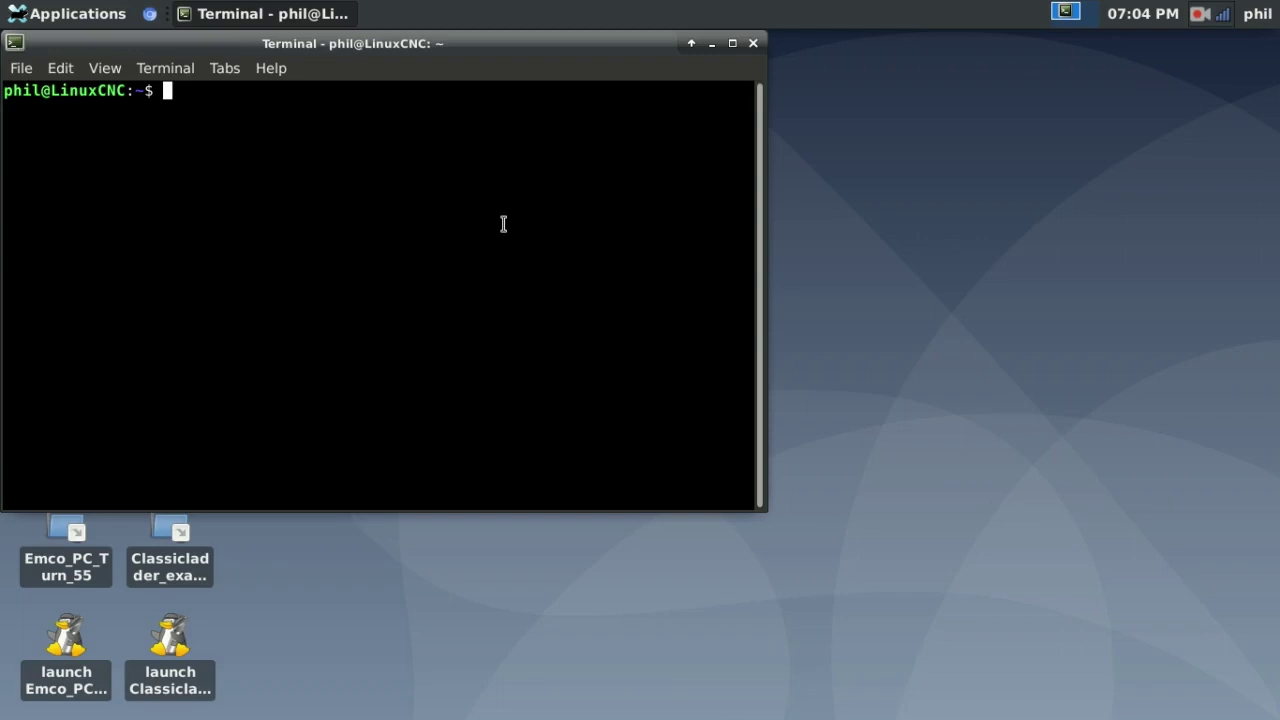
Run latency-histogram, reposition its window to examine the base and servo thread latency, and close it.
text(latency-hi)
key(Tab)
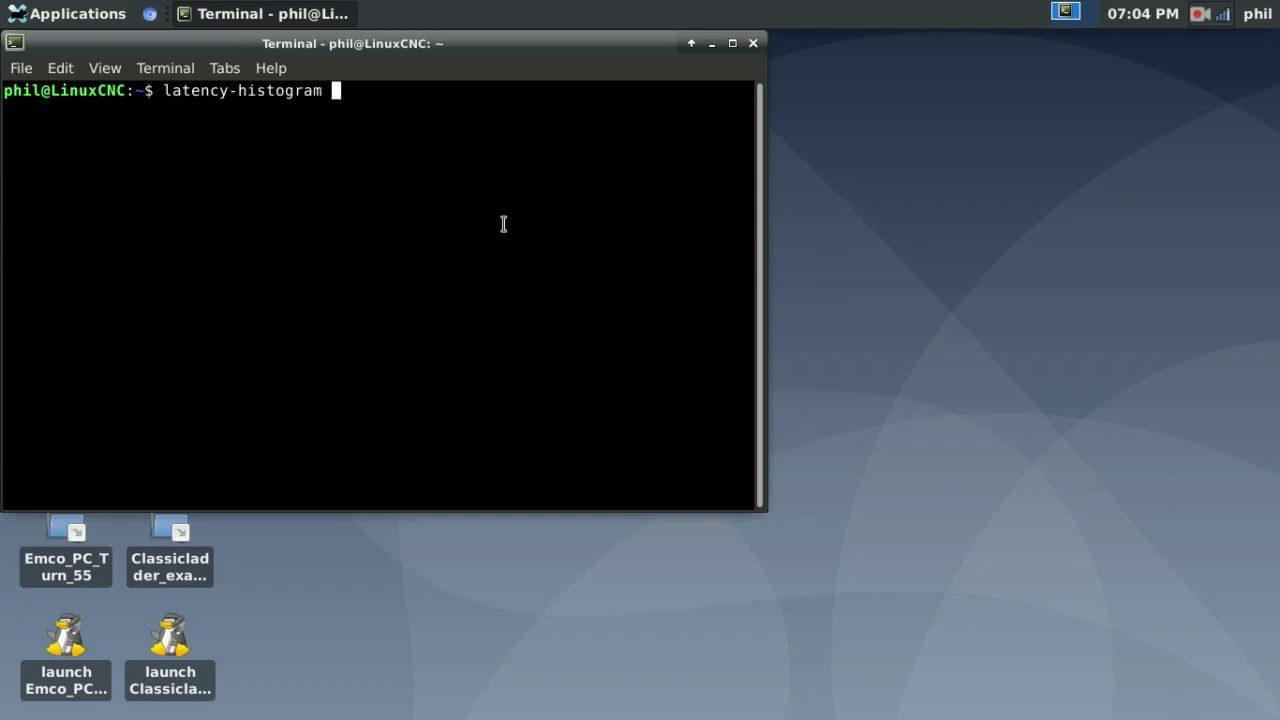
key(Return)
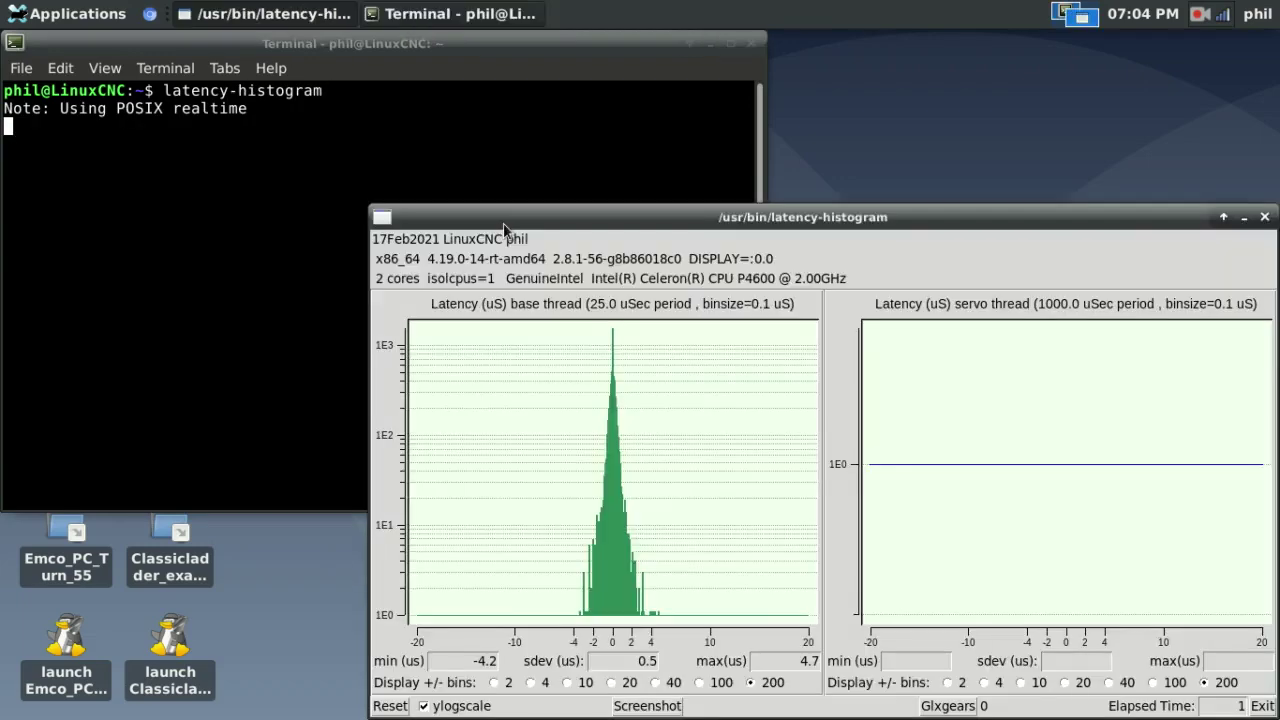
drag(503, 223, 395, 134)
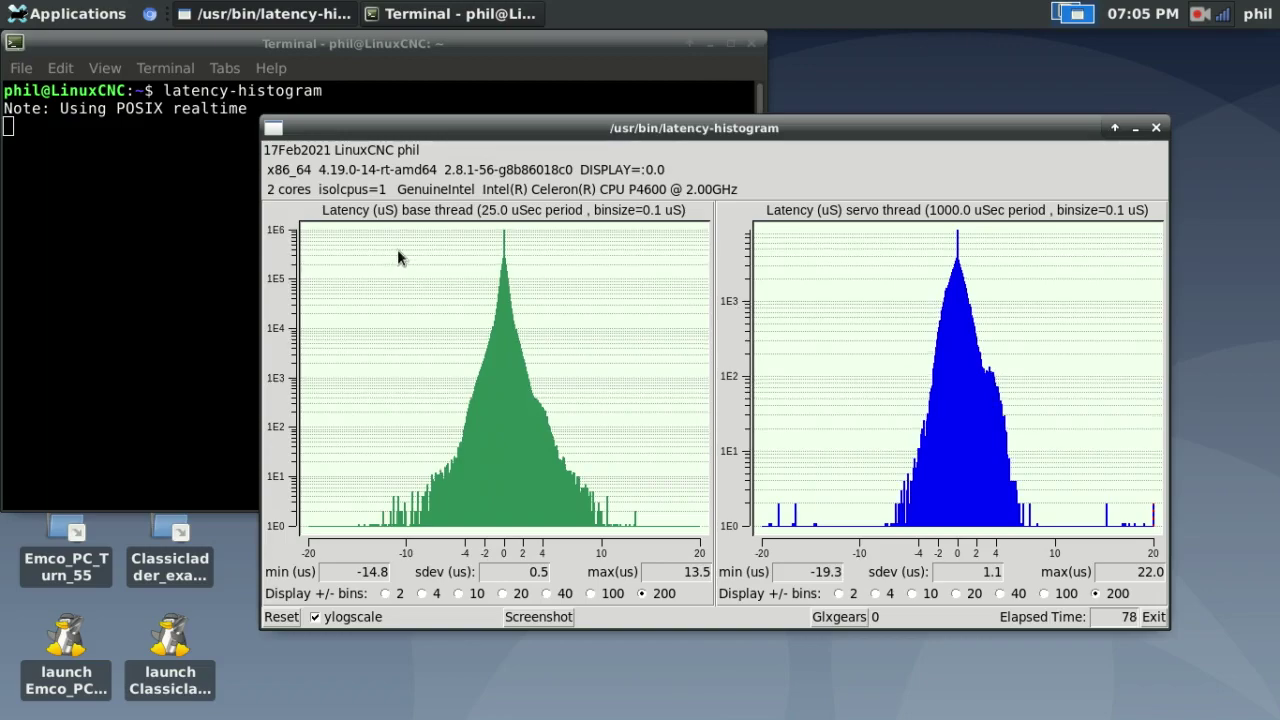
drag(472, 127, 346, 79)
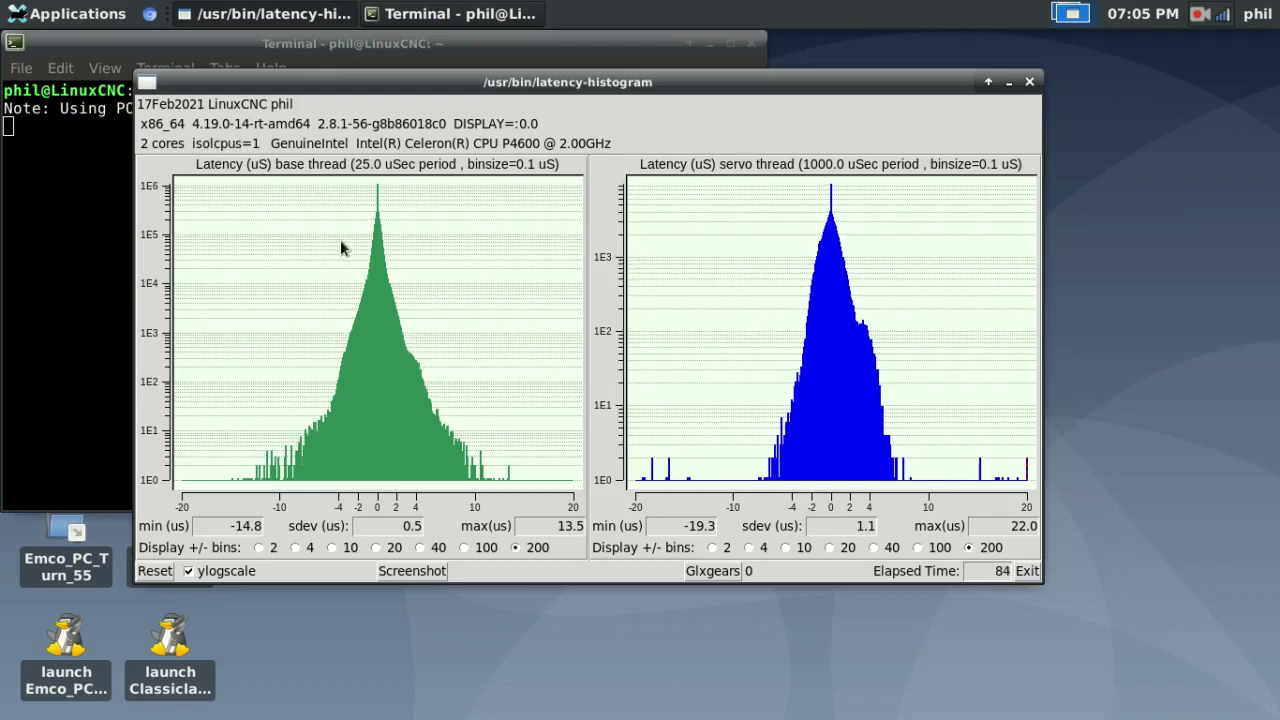
click(1029, 82)
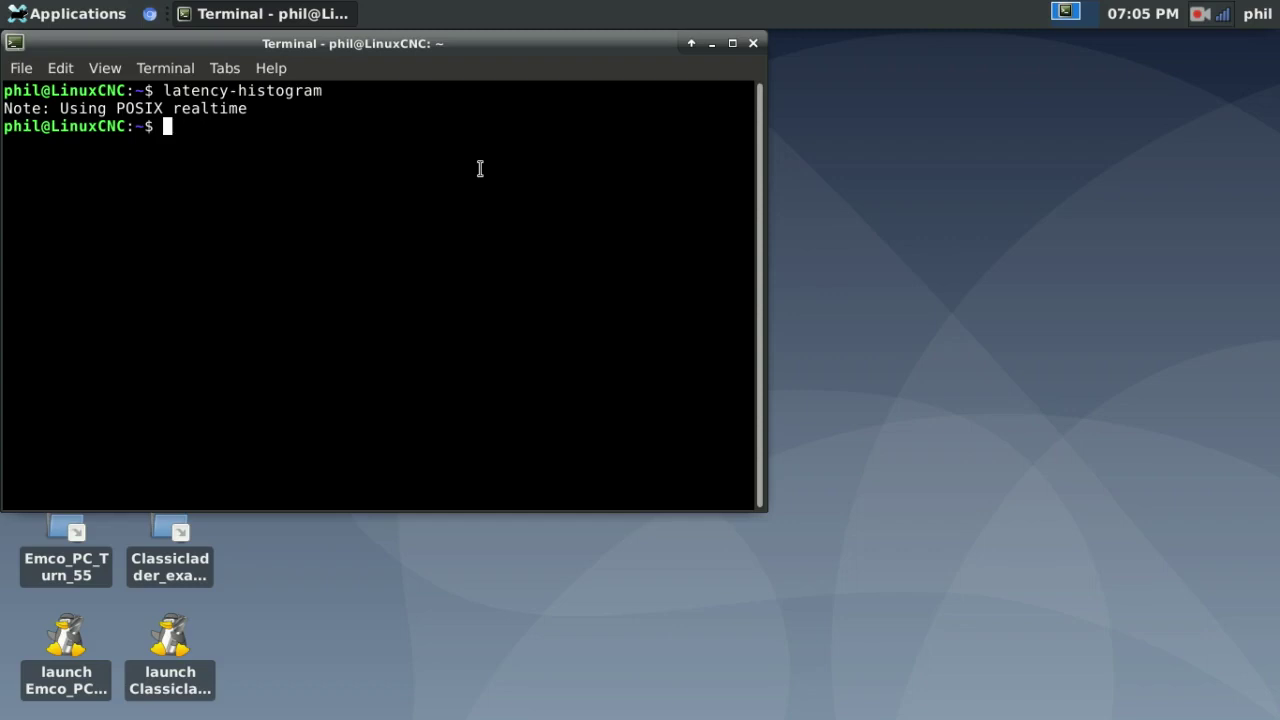
Run halrun -U to unload the realtime environment and close the terminal.
text(halrun -U)
key(Return)
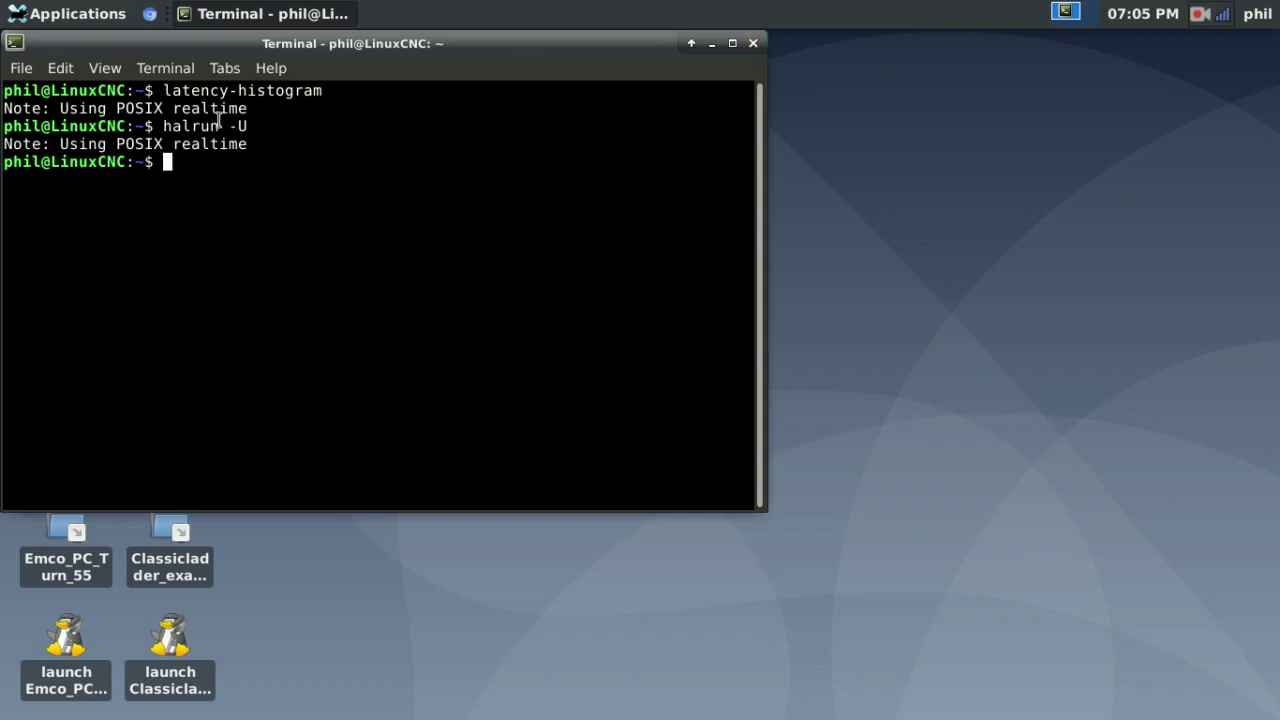
click(752, 44)
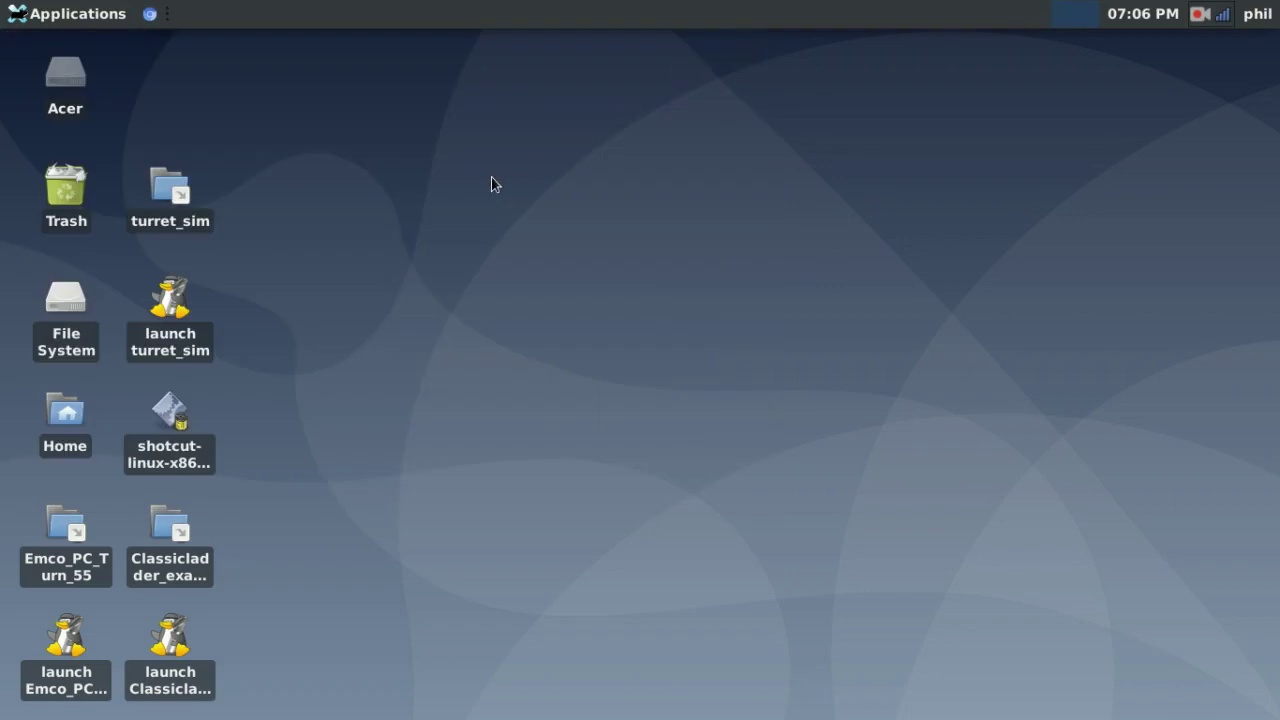
Launch the LinuxCNC Latency Test to check the maximum jitter and move its window aside.
click(56, 15)
mouse_move(52, 213)
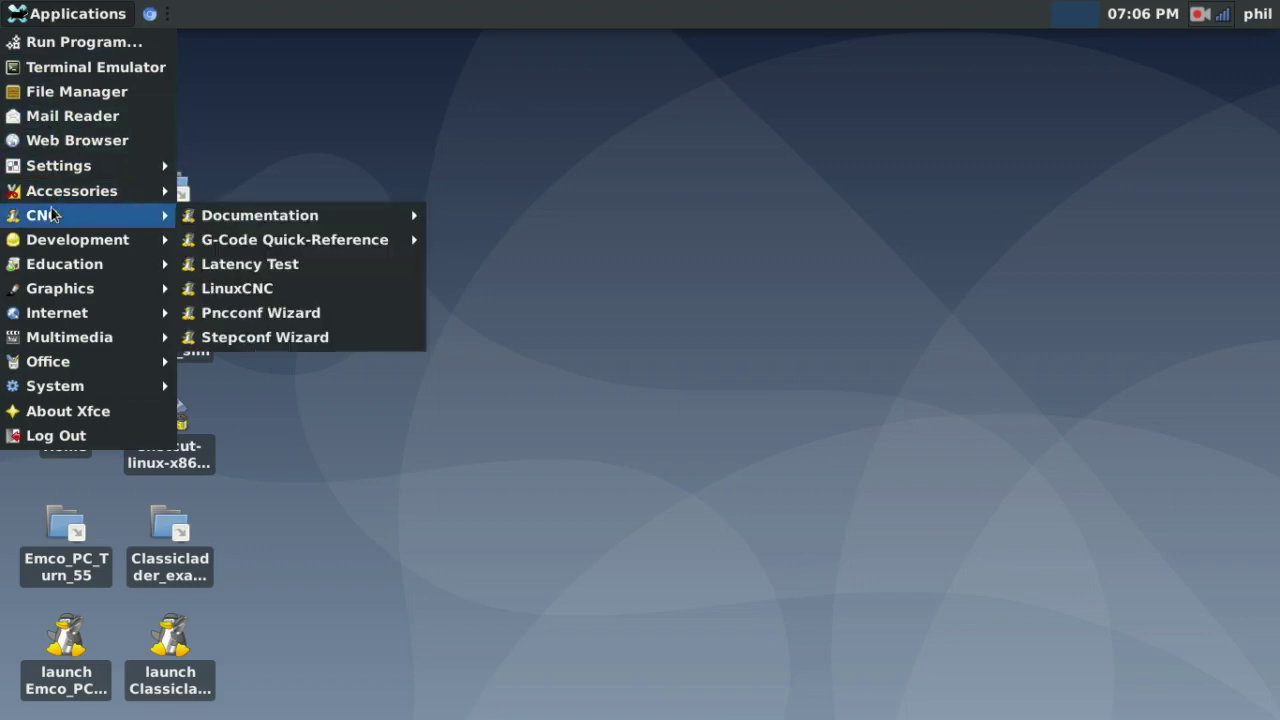
click(293, 263)
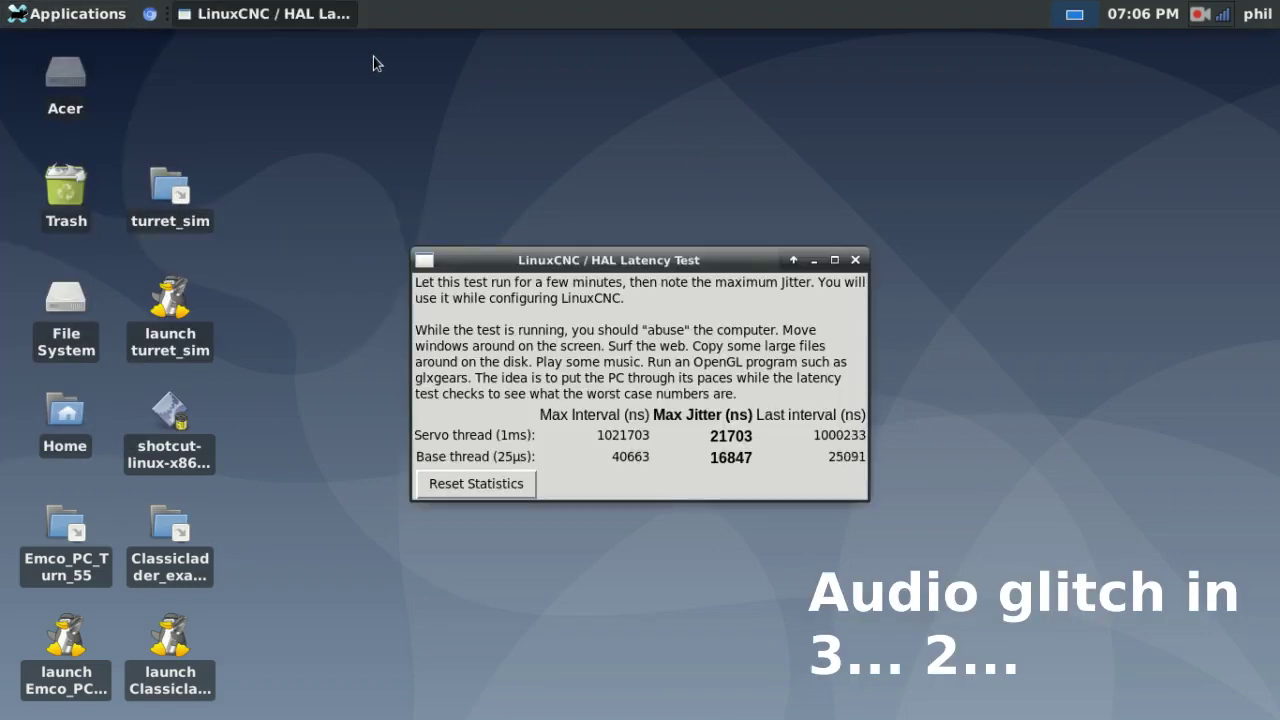
drag(620, 251, 935, 98)
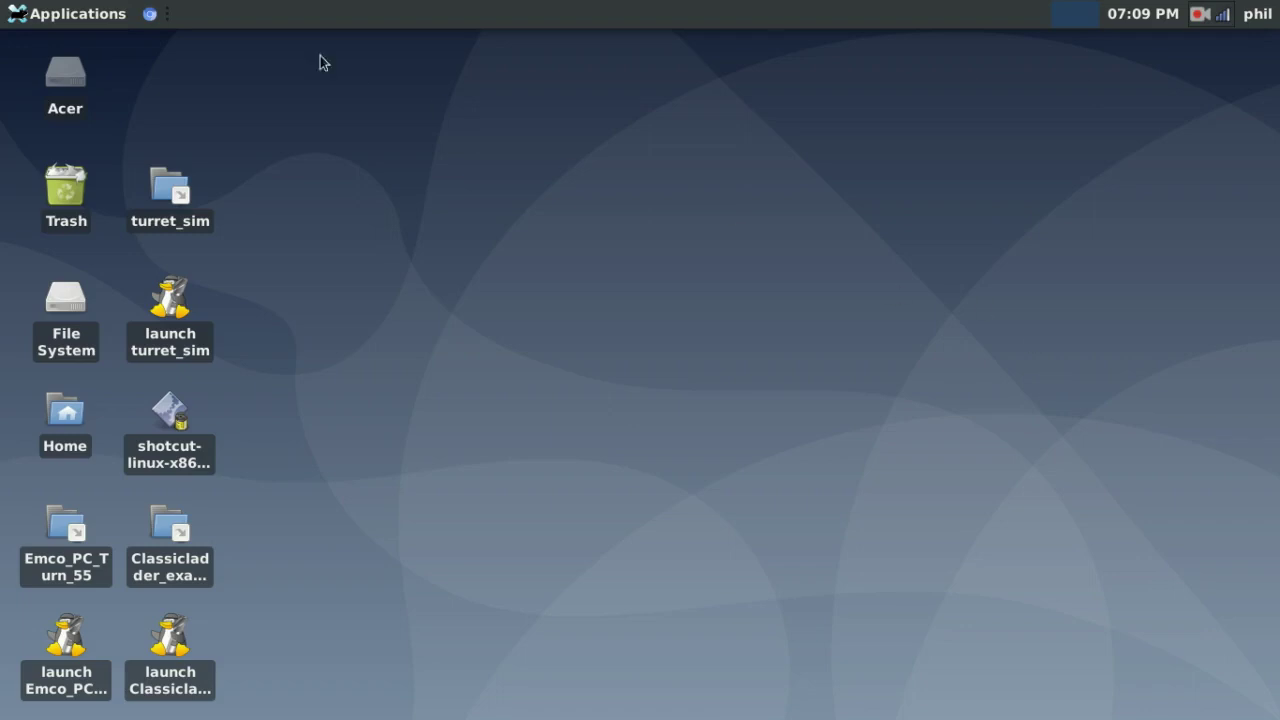
Launch LinuxCNC, collapse My Configurations in the configuration selector, and expand the sim group under Sample Configurations.
click(40, 11)
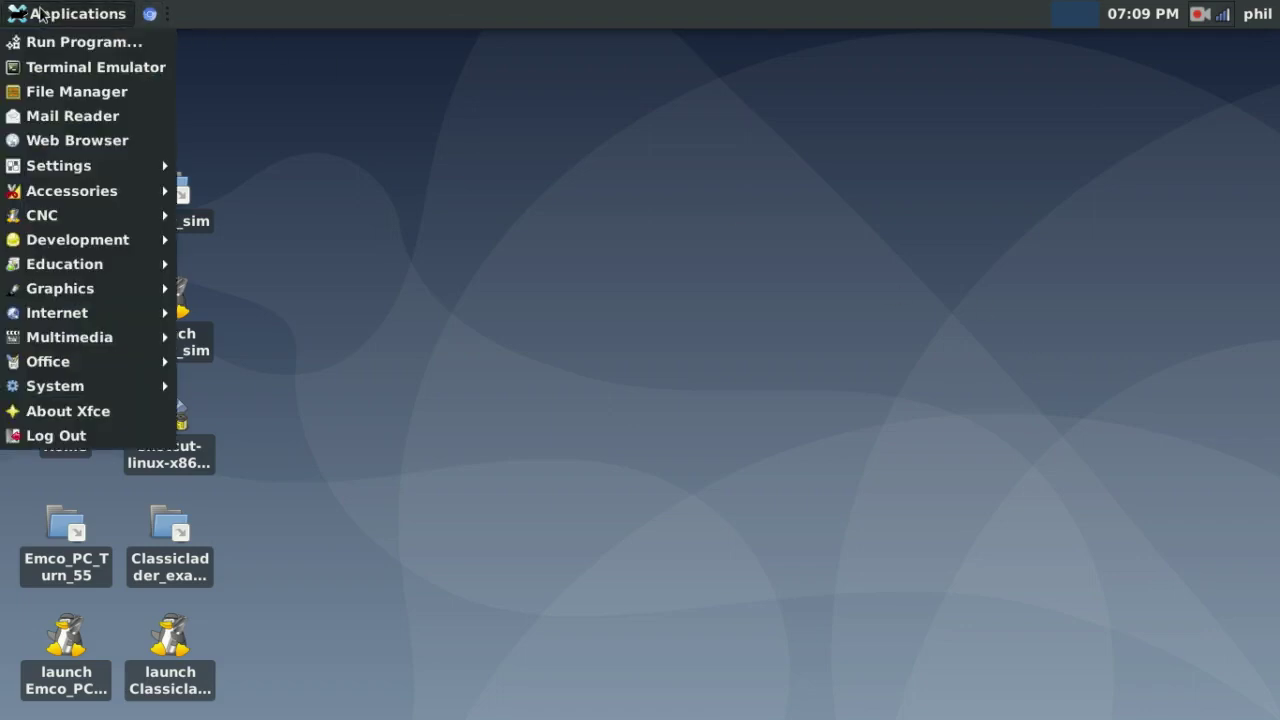
mouse_move(58, 218)
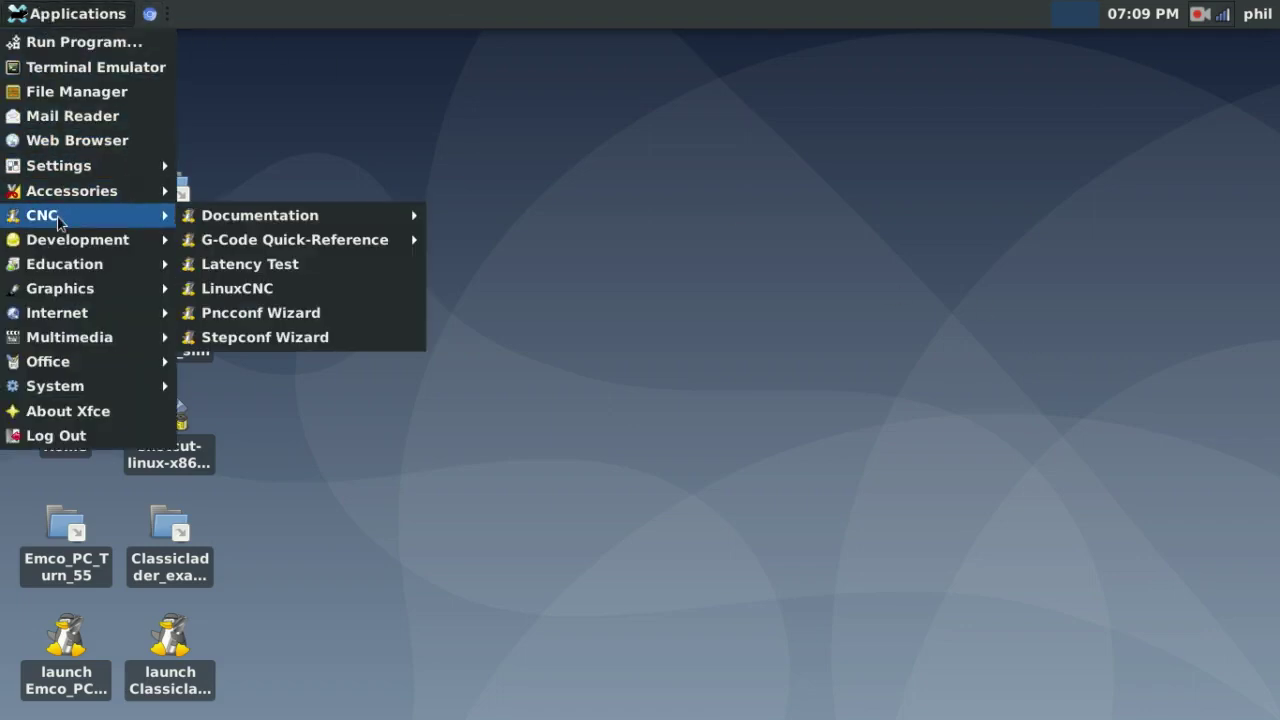
click(259, 290)
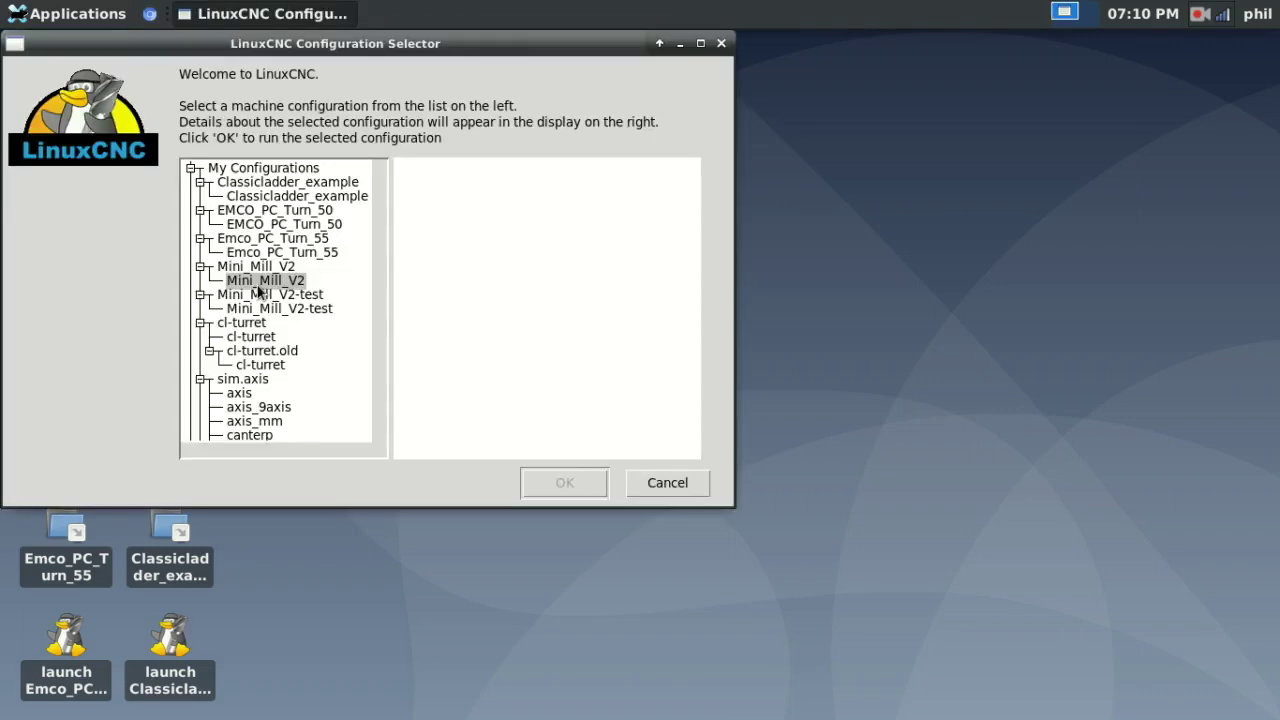
click(191, 169)
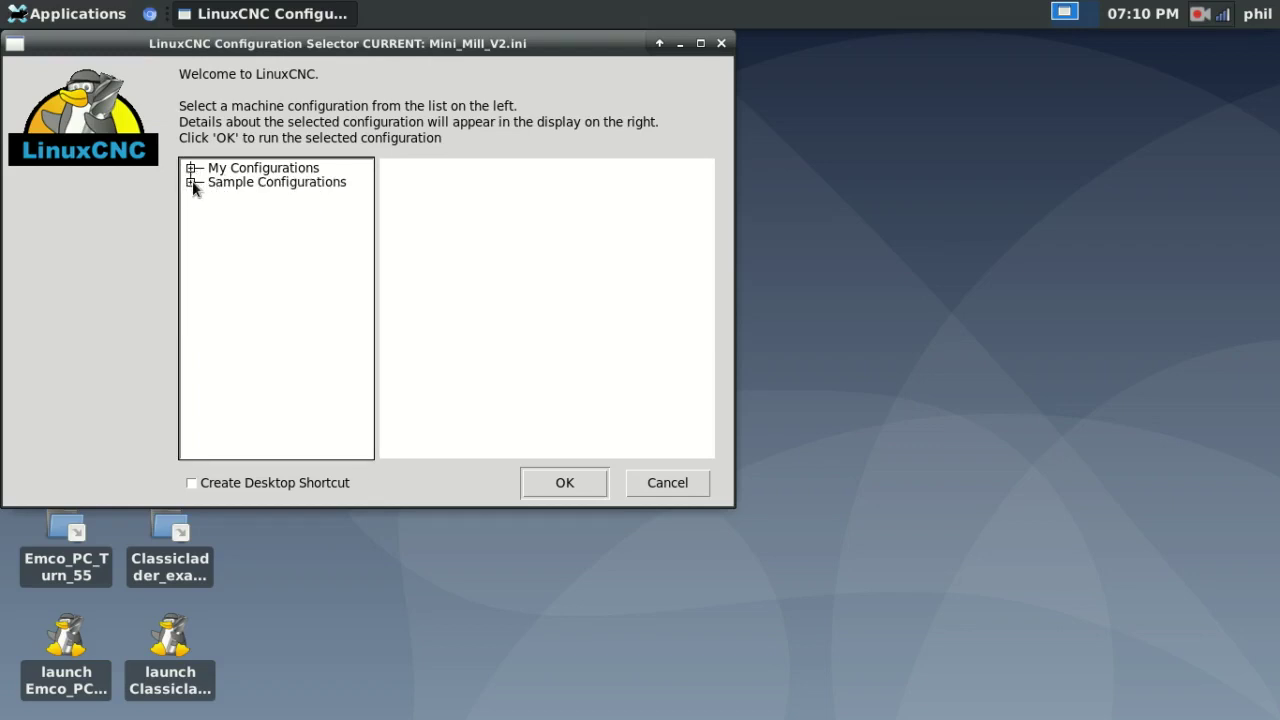
click(191, 183)
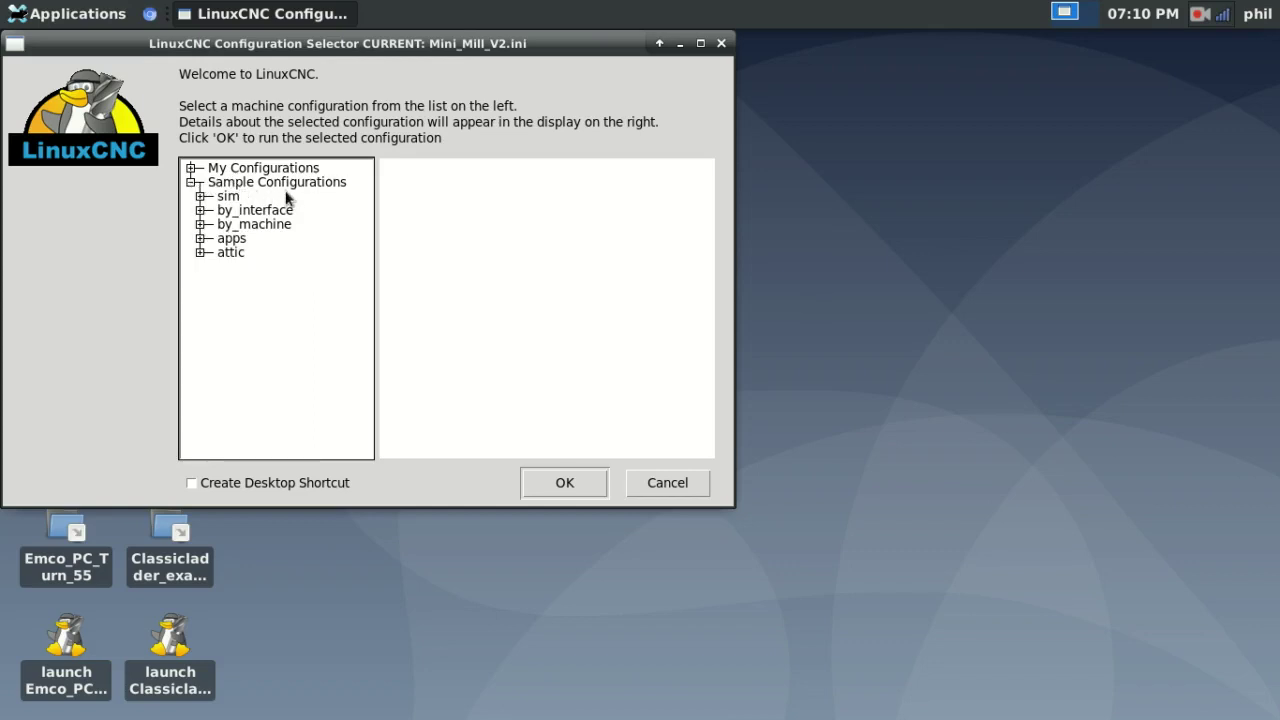
click(200, 197)
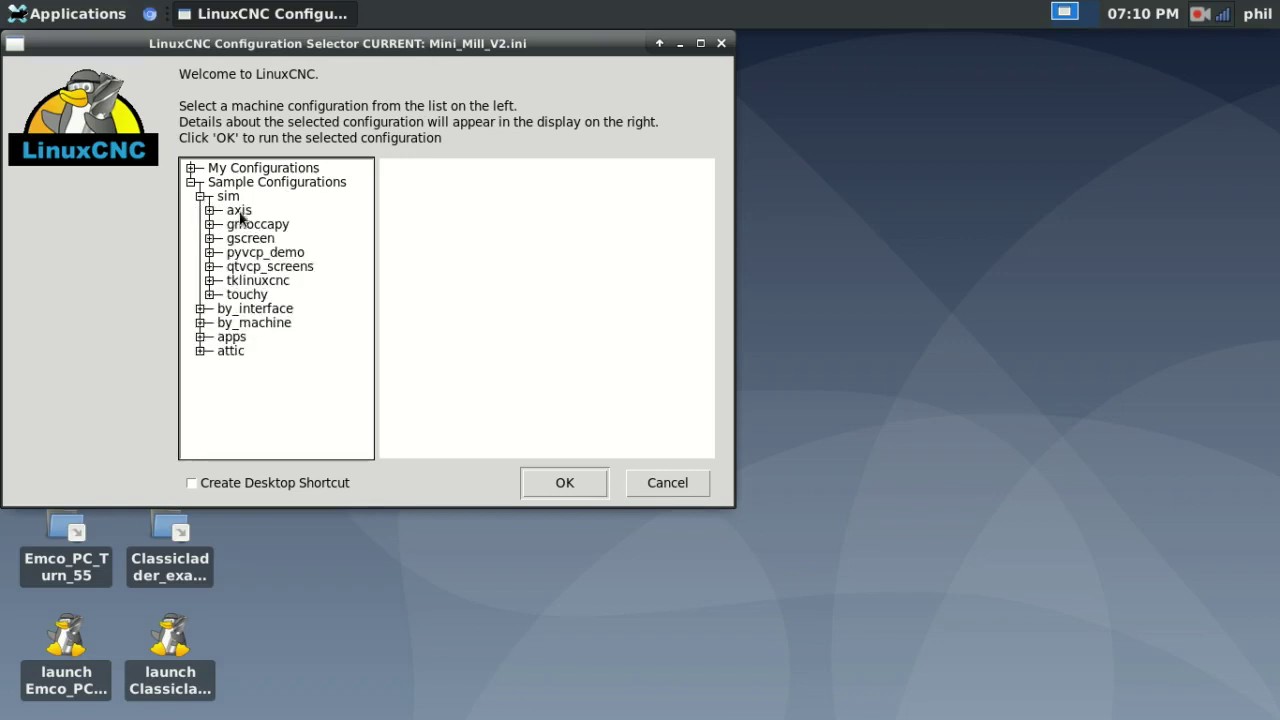
Start the axis sample configuration from sim/axis and accept copying it to the home directory.
click(210, 225)
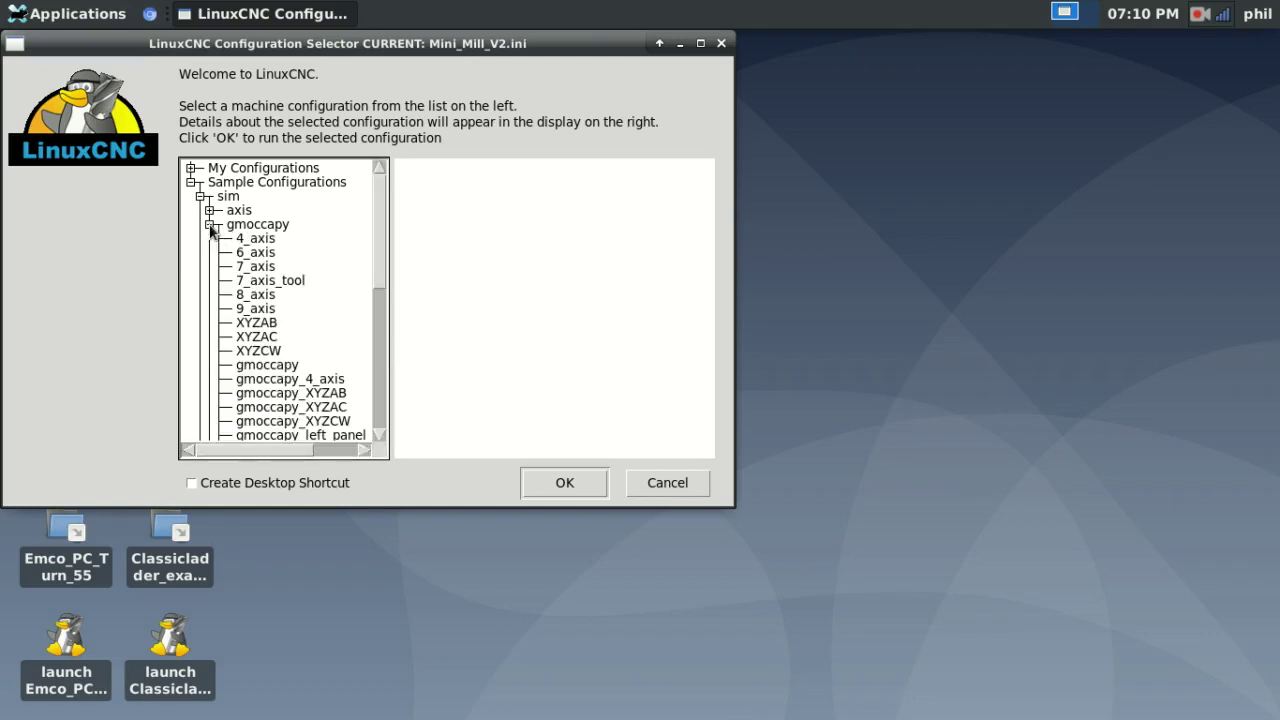
click(210, 226)
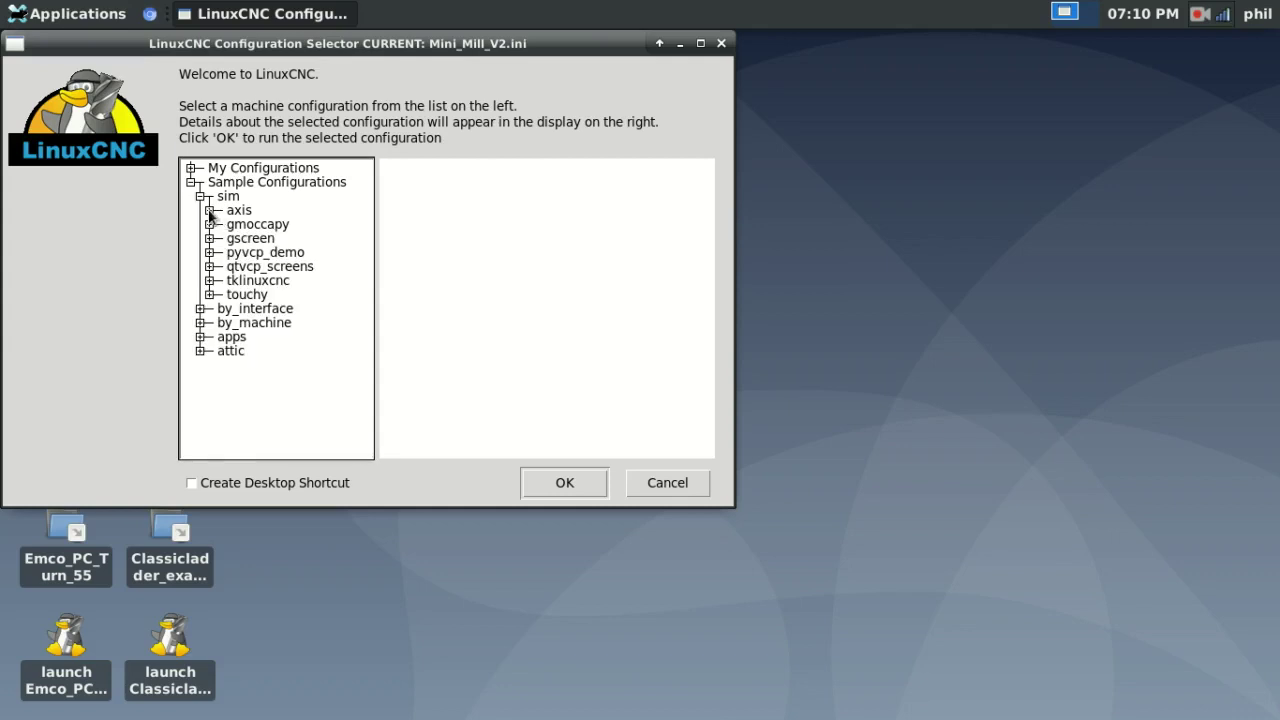
click(210, 211)
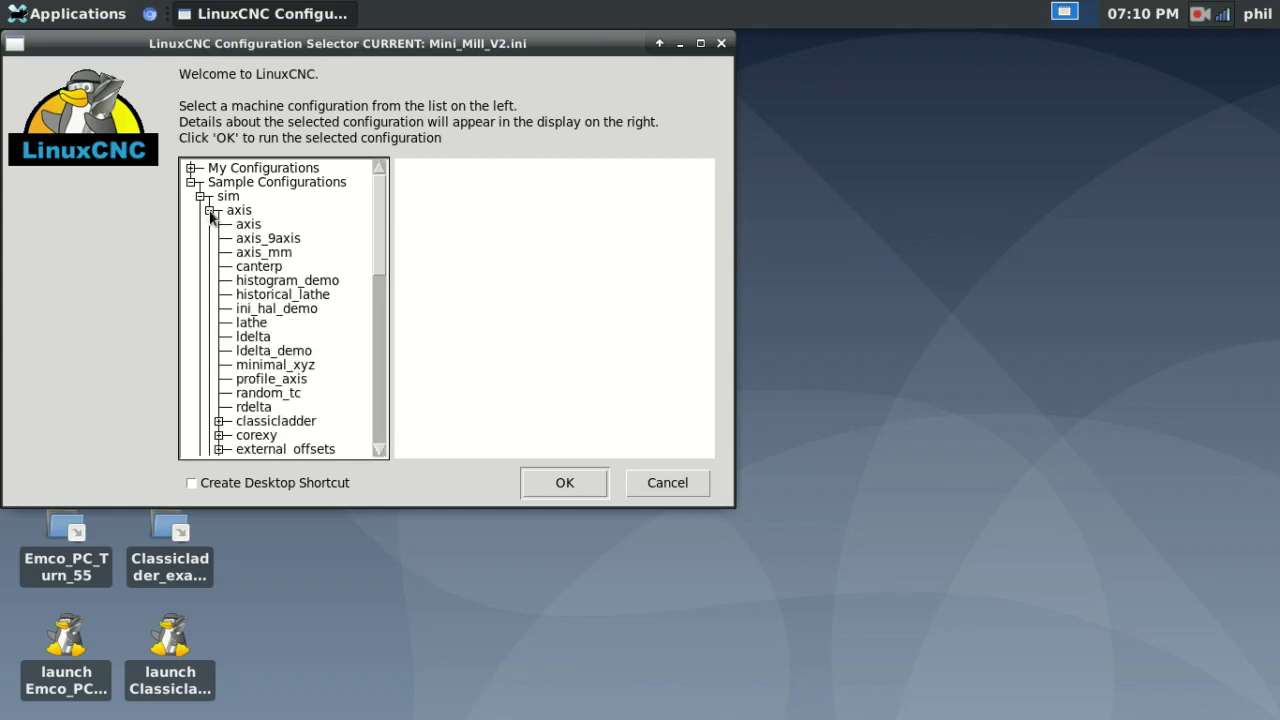
click(258, 230)
click(563, 484)
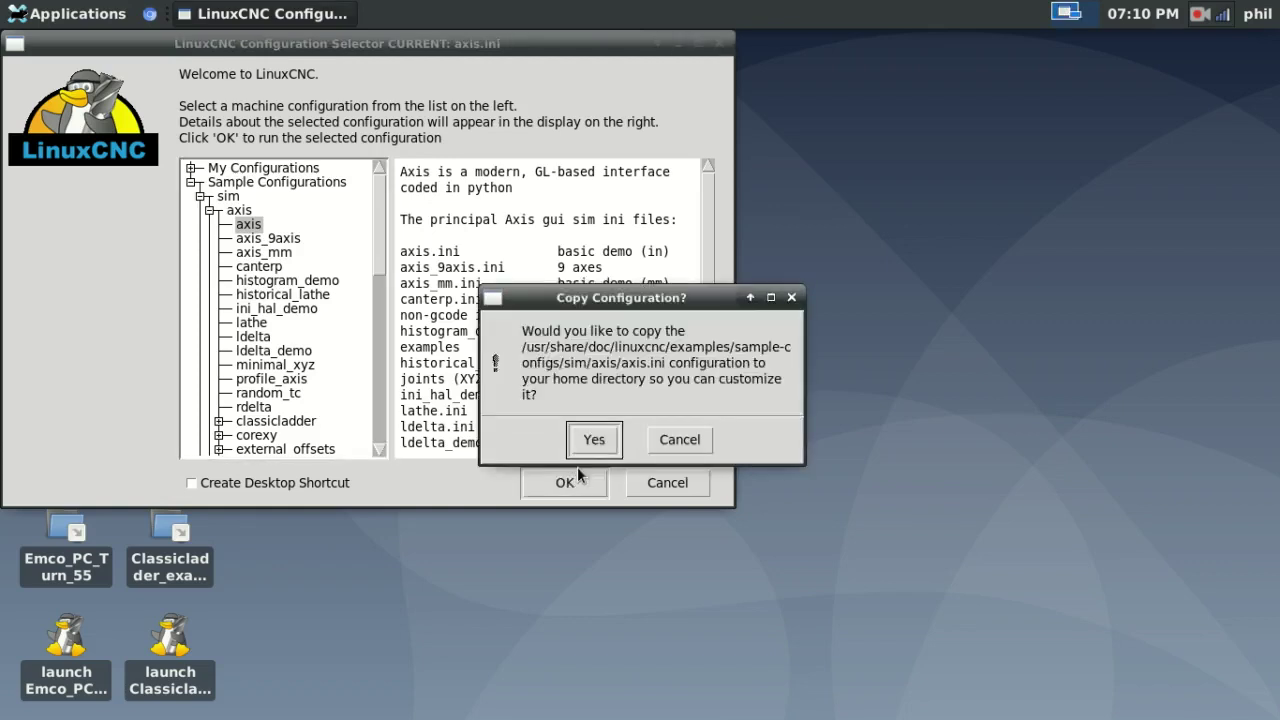
click(581, 446)
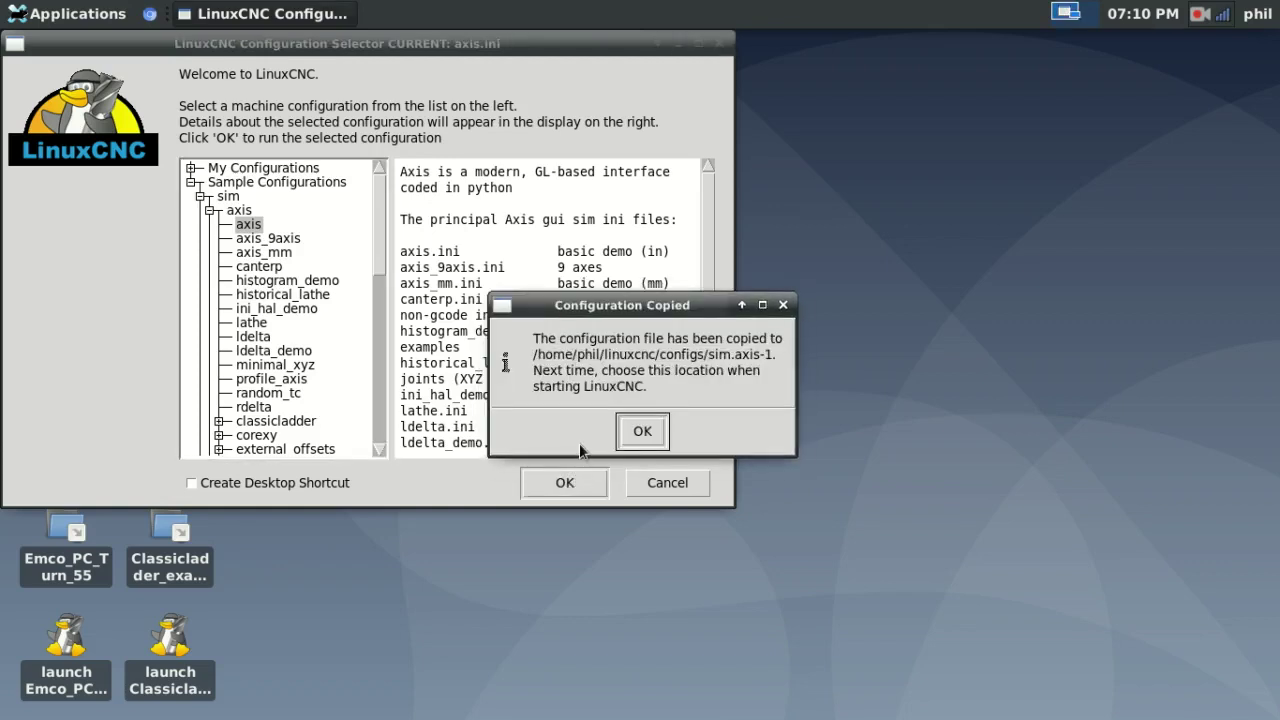
click(643, 433)
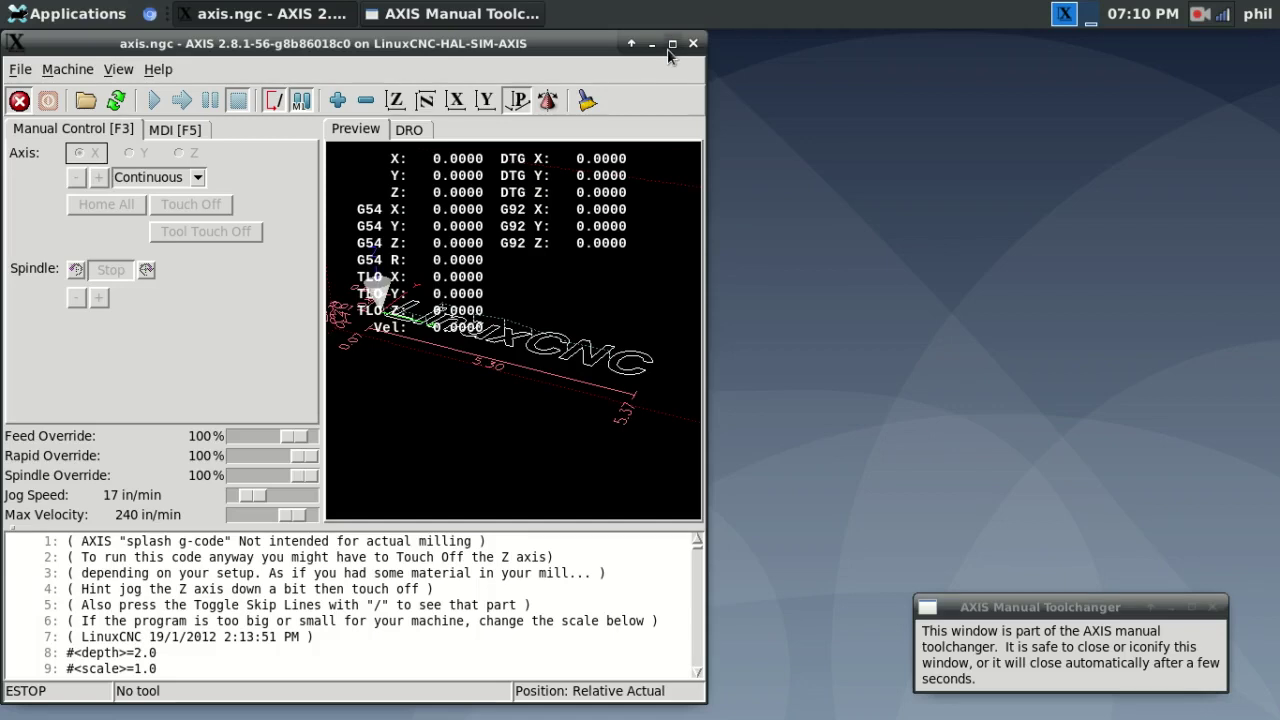
Maximize the AXIS window, release the emergency stop and switch on the machine power.
click(672, 44)
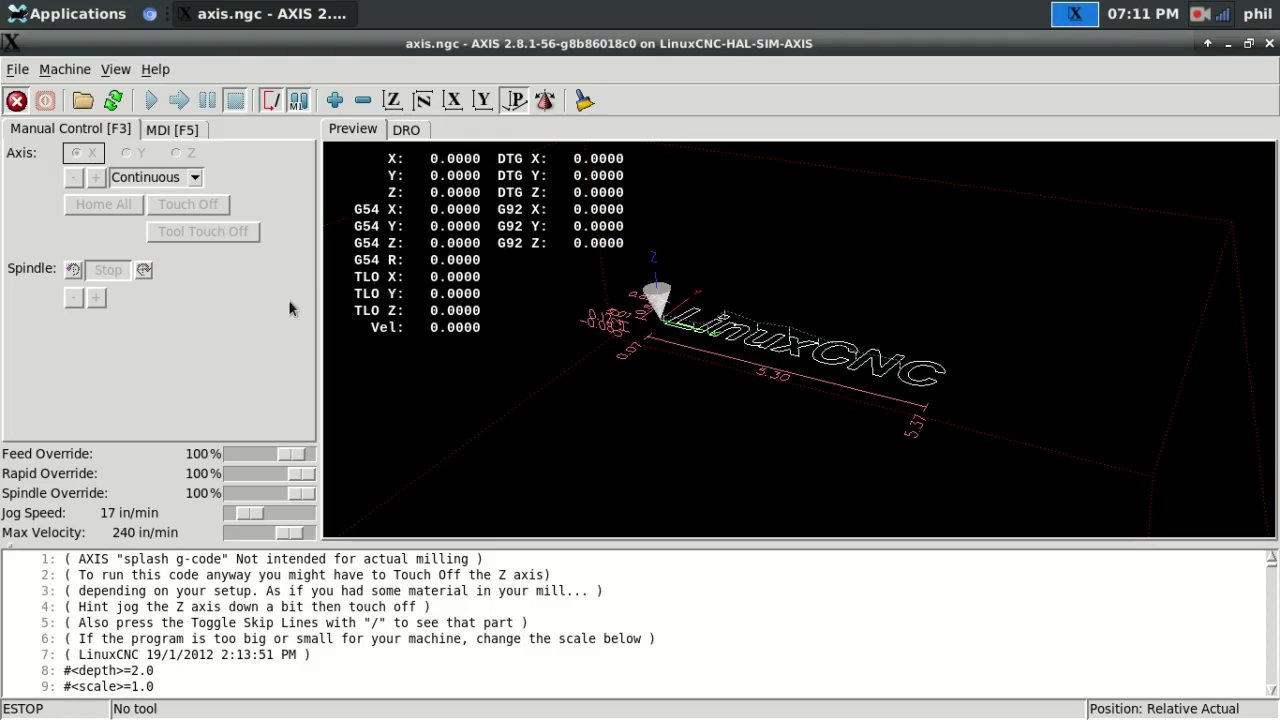
click(16, 100)
click(45, 100)
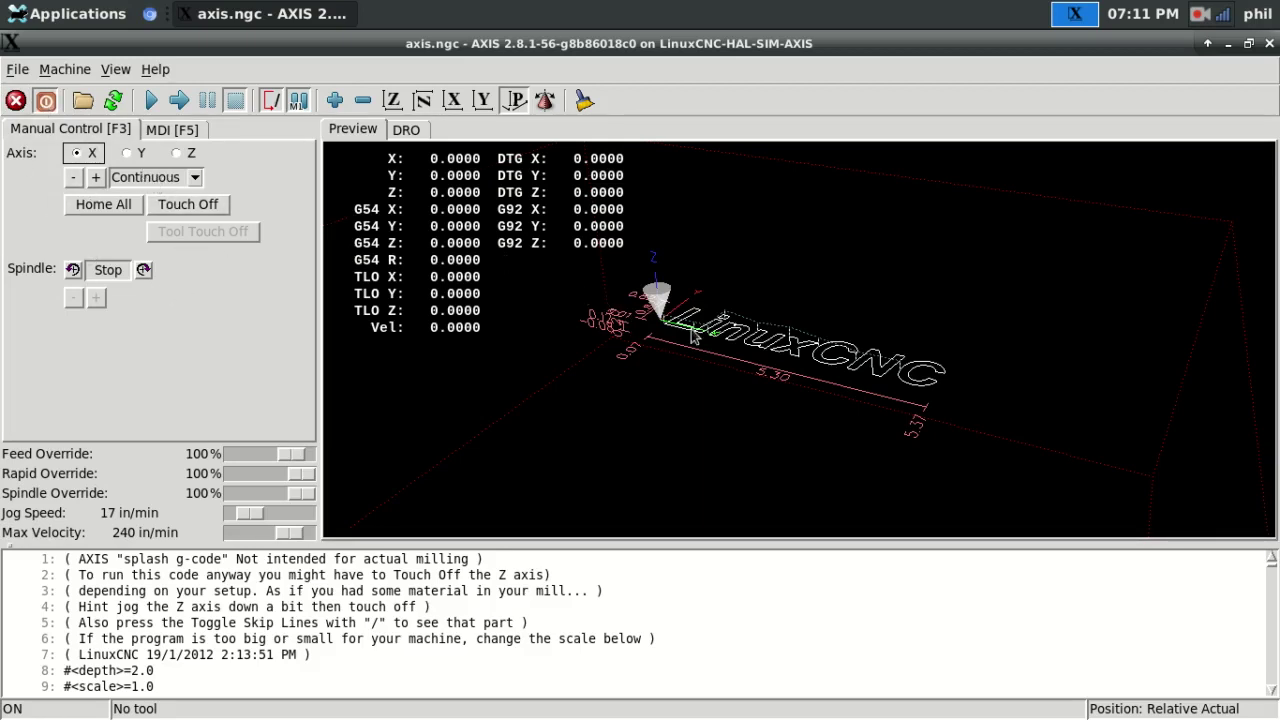
Look over the machine envelope in the preview and the MDI command history, and return to manual control.
scroll(698, 337, down, 3)
scroll(666, 390, down, 2)
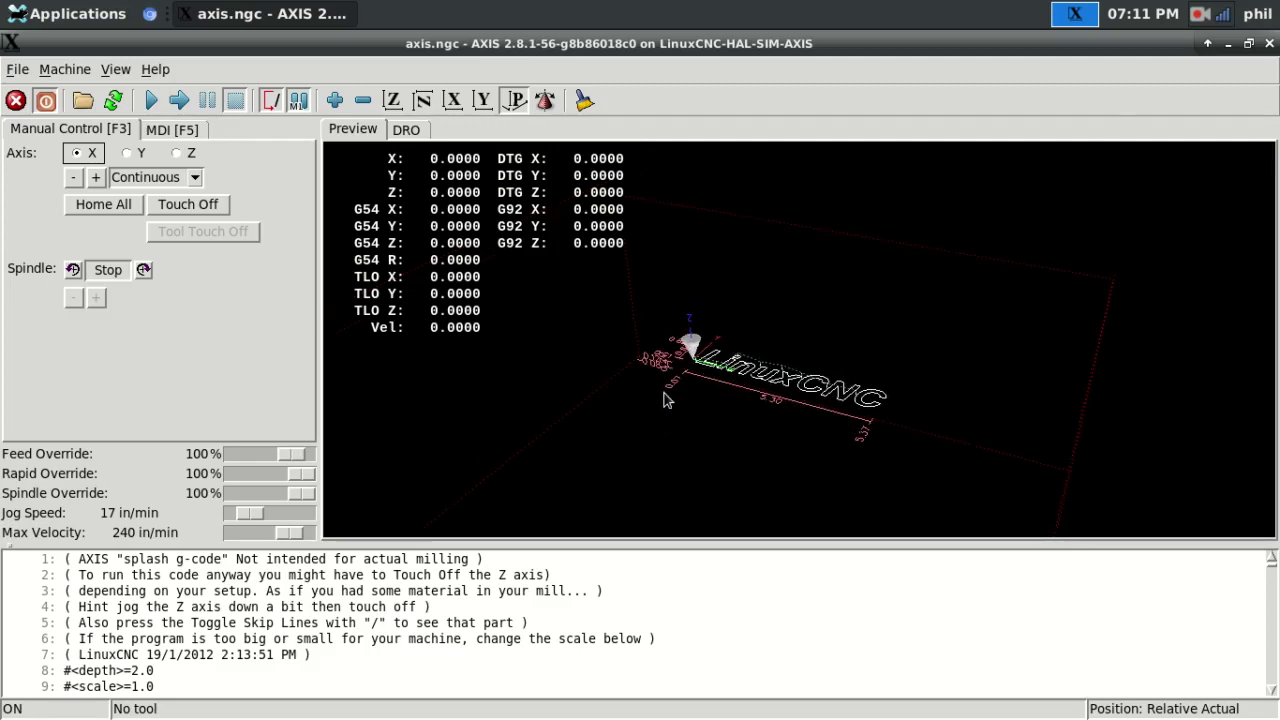
scroll(718, 322, down, 2)
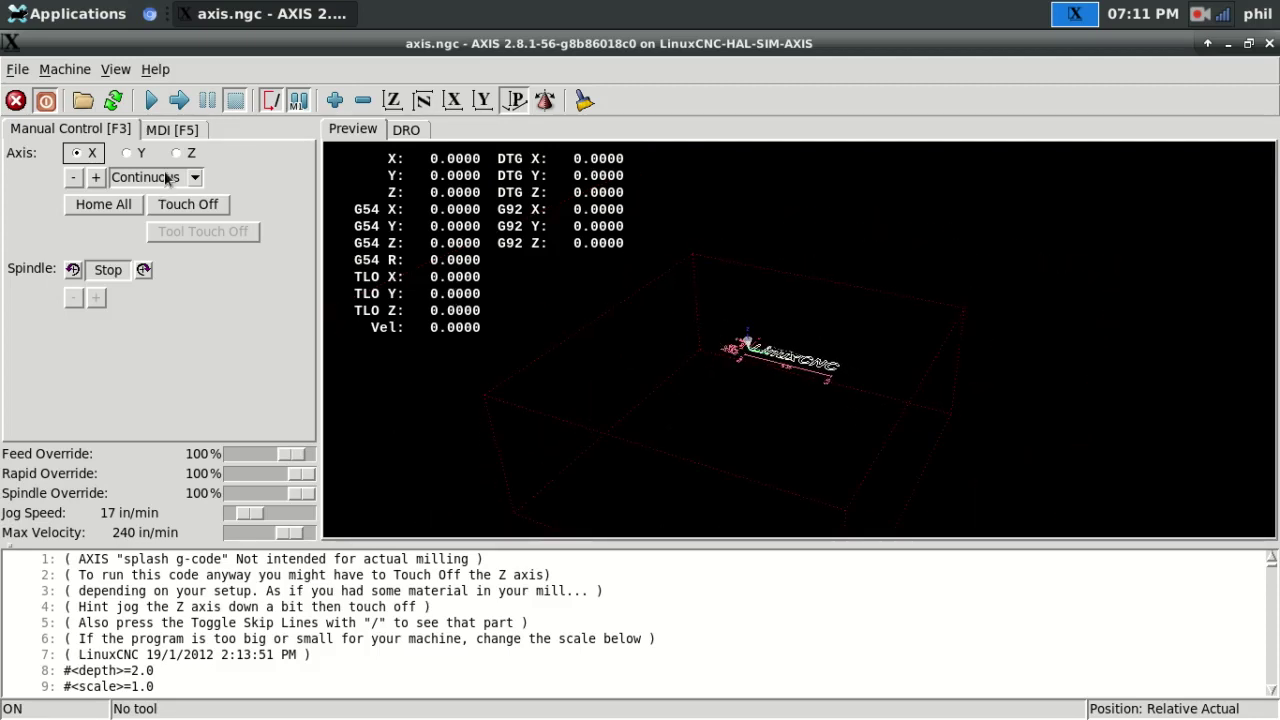
click(168, 133)
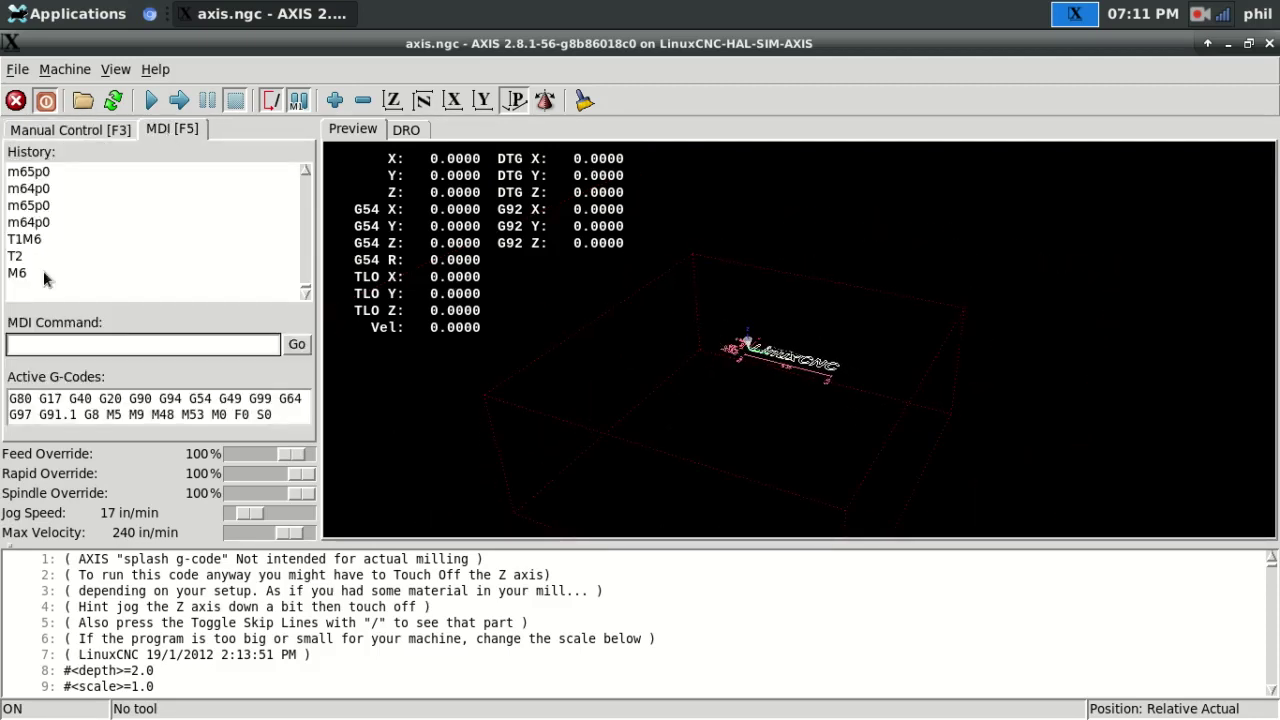
click(58, 132)
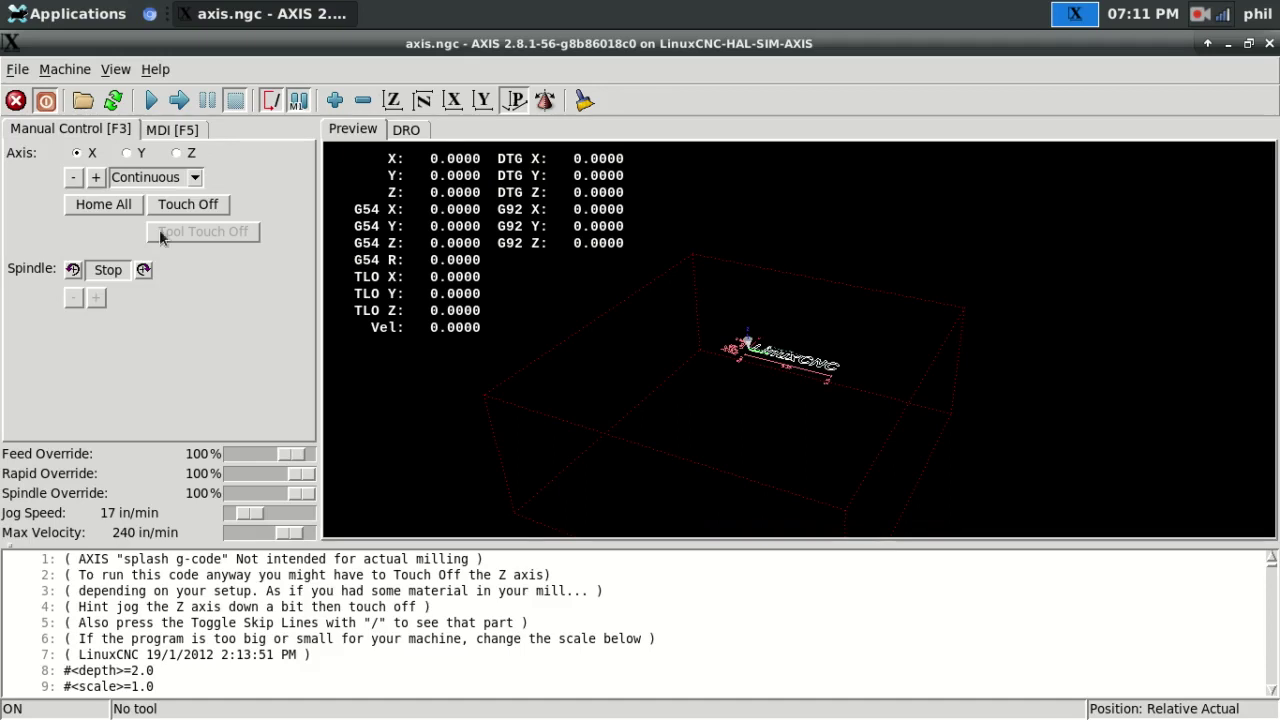
Open the simulated machine's tool table in the tool editor.
click(64, 71)
mouse_move(20, 72)
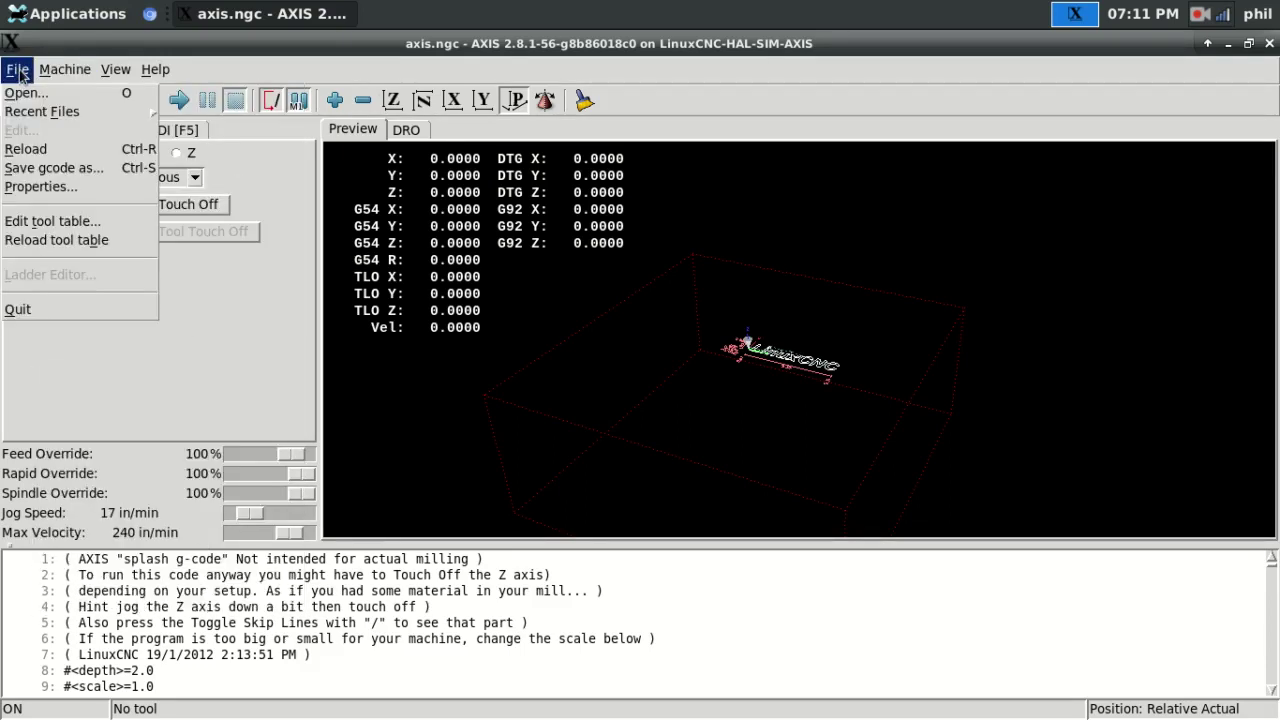
click(52, 222)
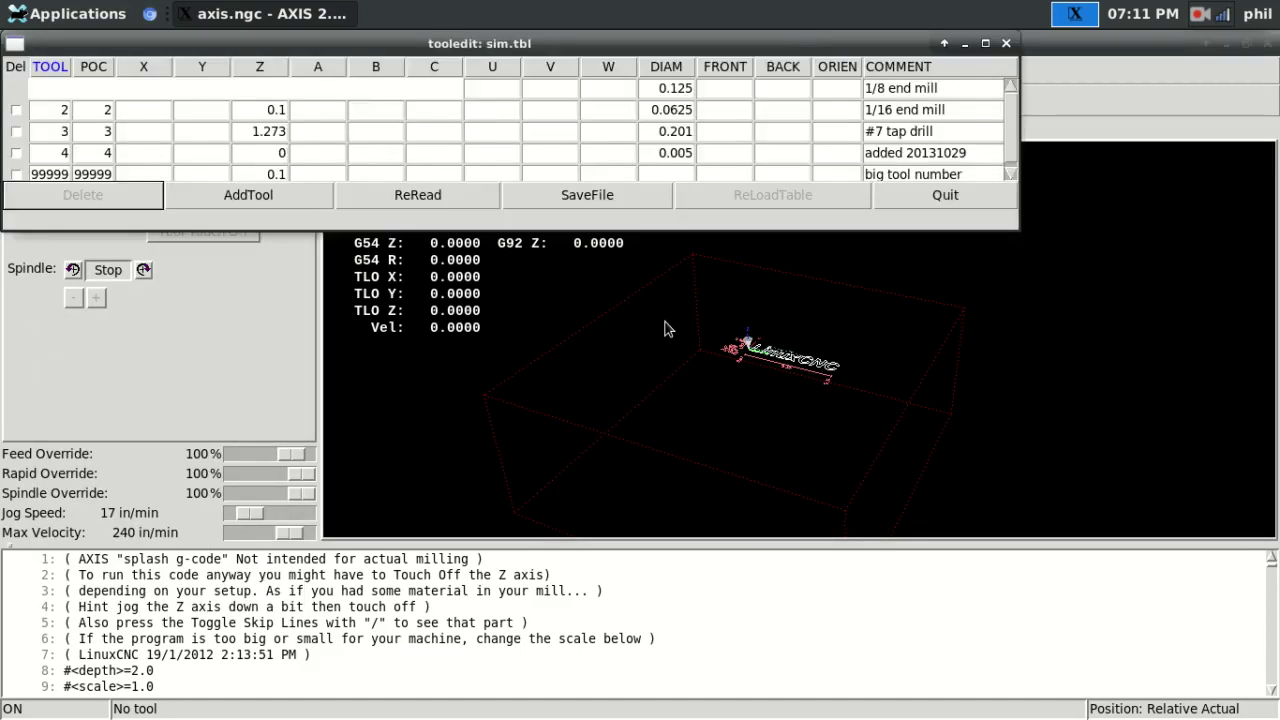
Close the tool editor with its column-usage message, and exit the AXIS simulation, confirming the close.
click(1008, 44)
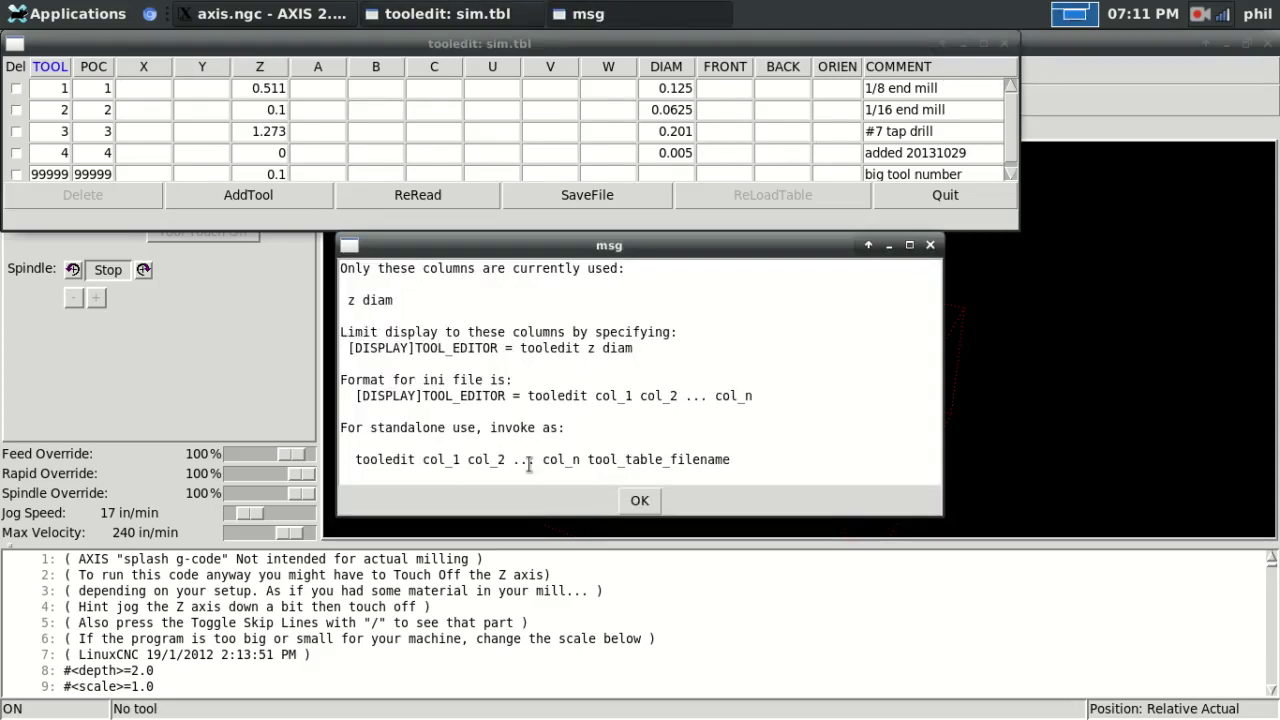
click(930, 245)
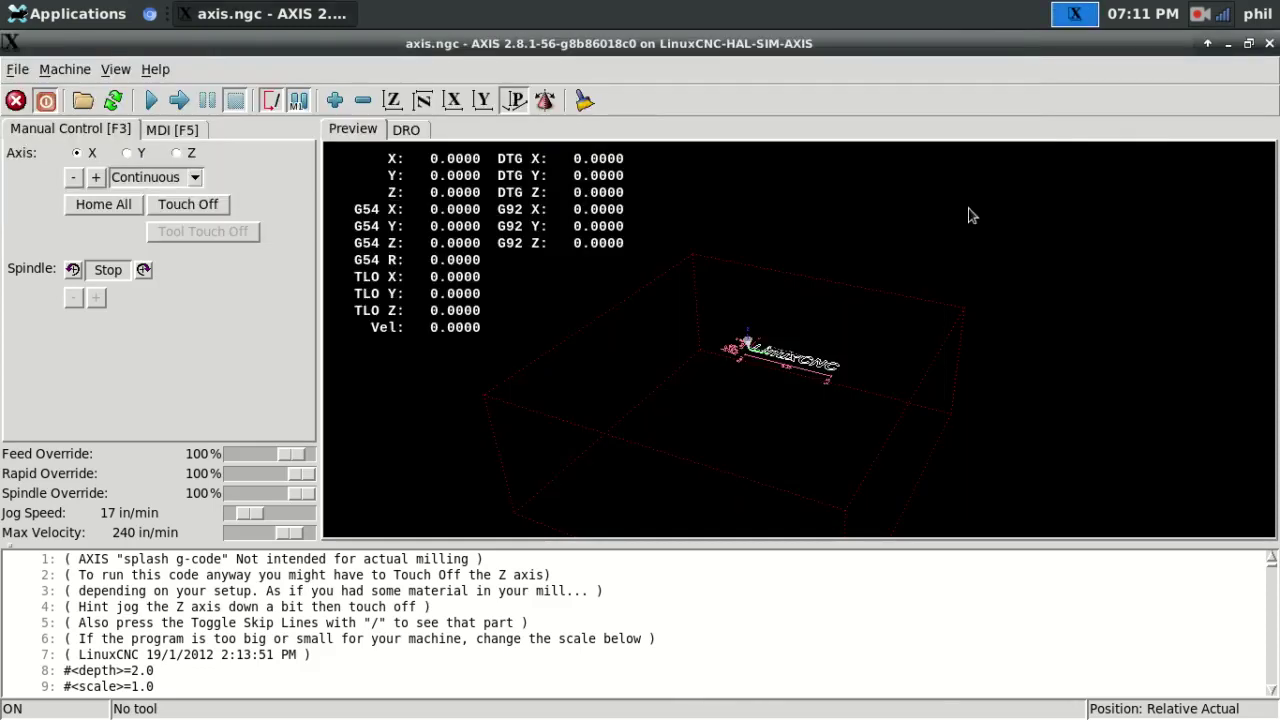
click(1268, 44)
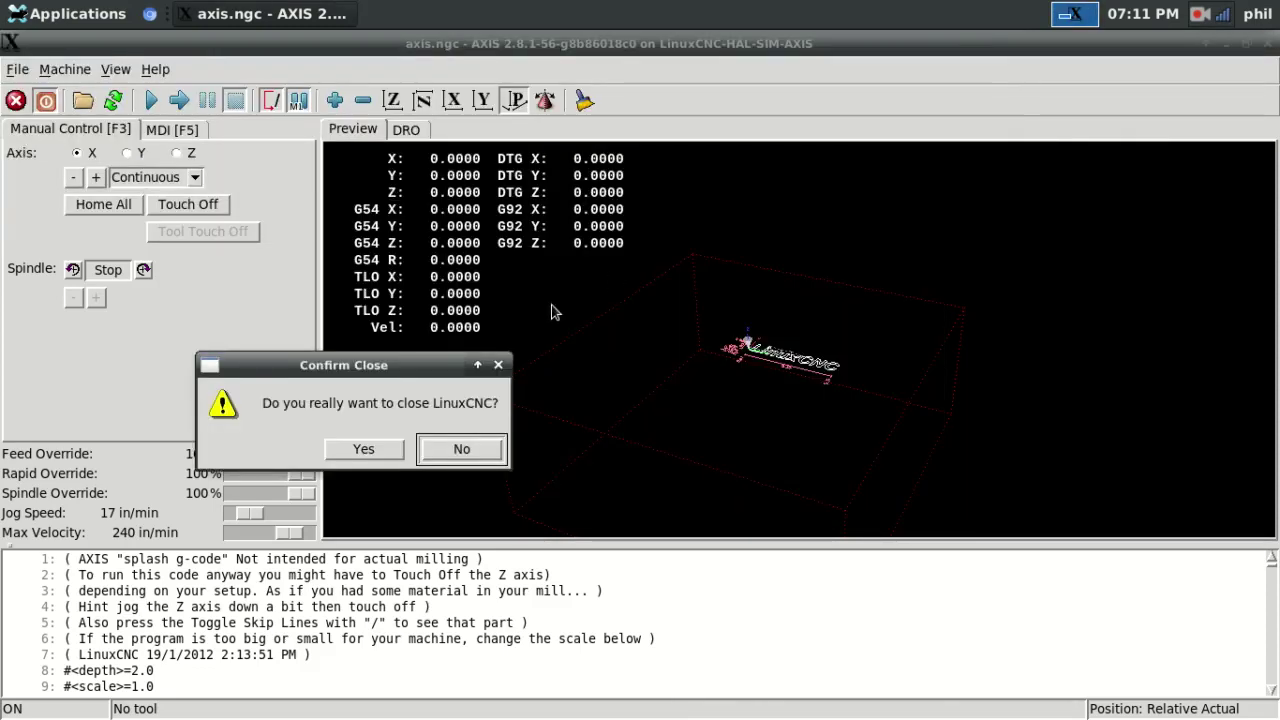
click(363, 449)
Reopen the LinuxCNC configuration selector and start the 4_axis configuration from sim.gmoccapy.
click(35, 8)
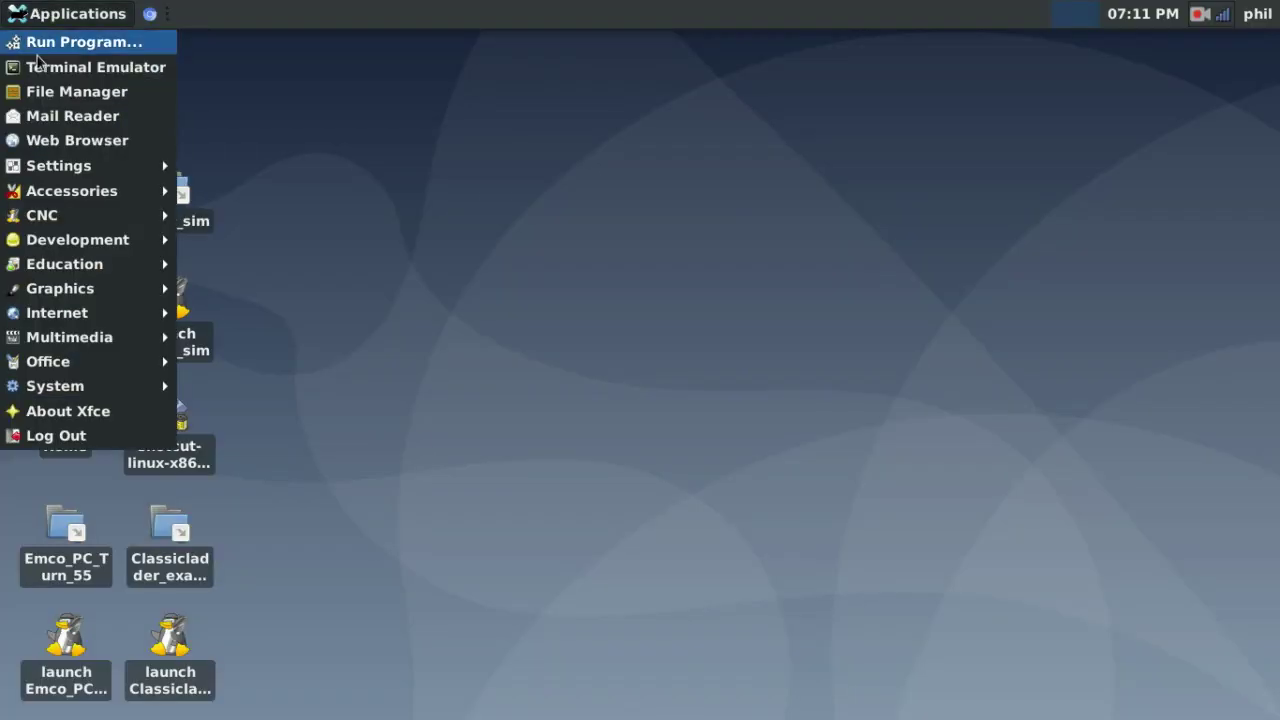
mouse_move(60, 215)
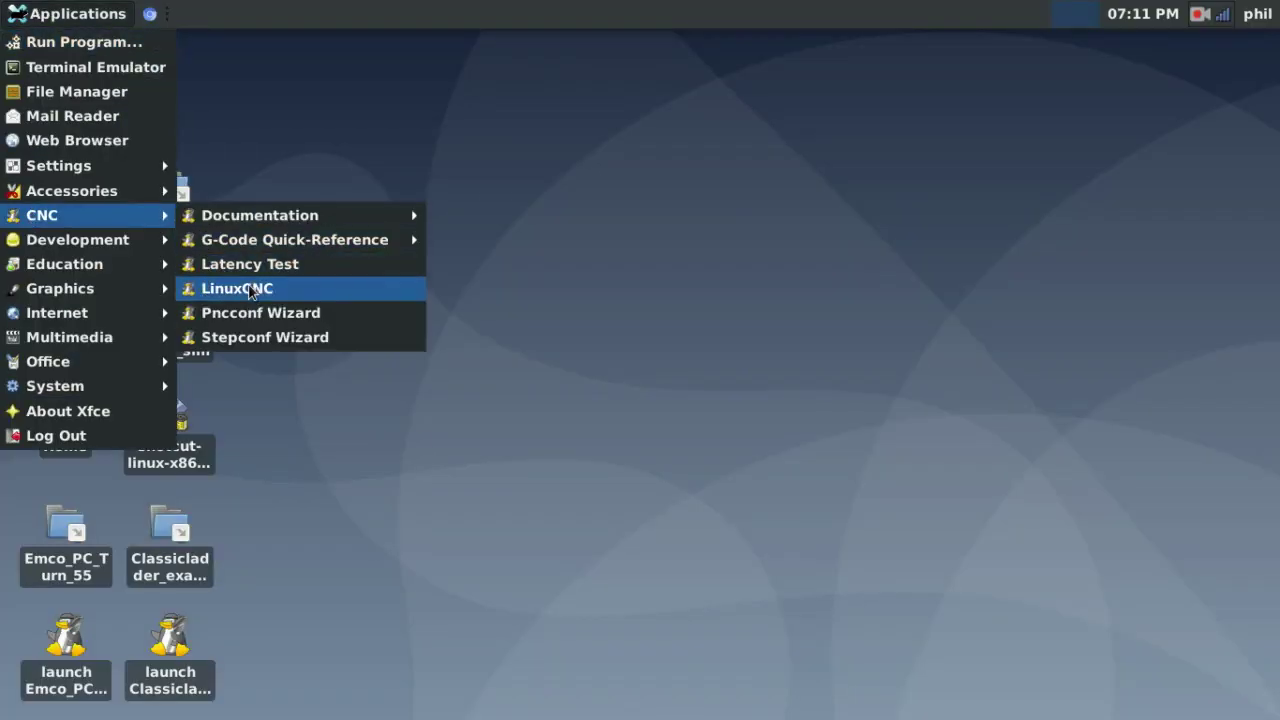
click(240, 292)
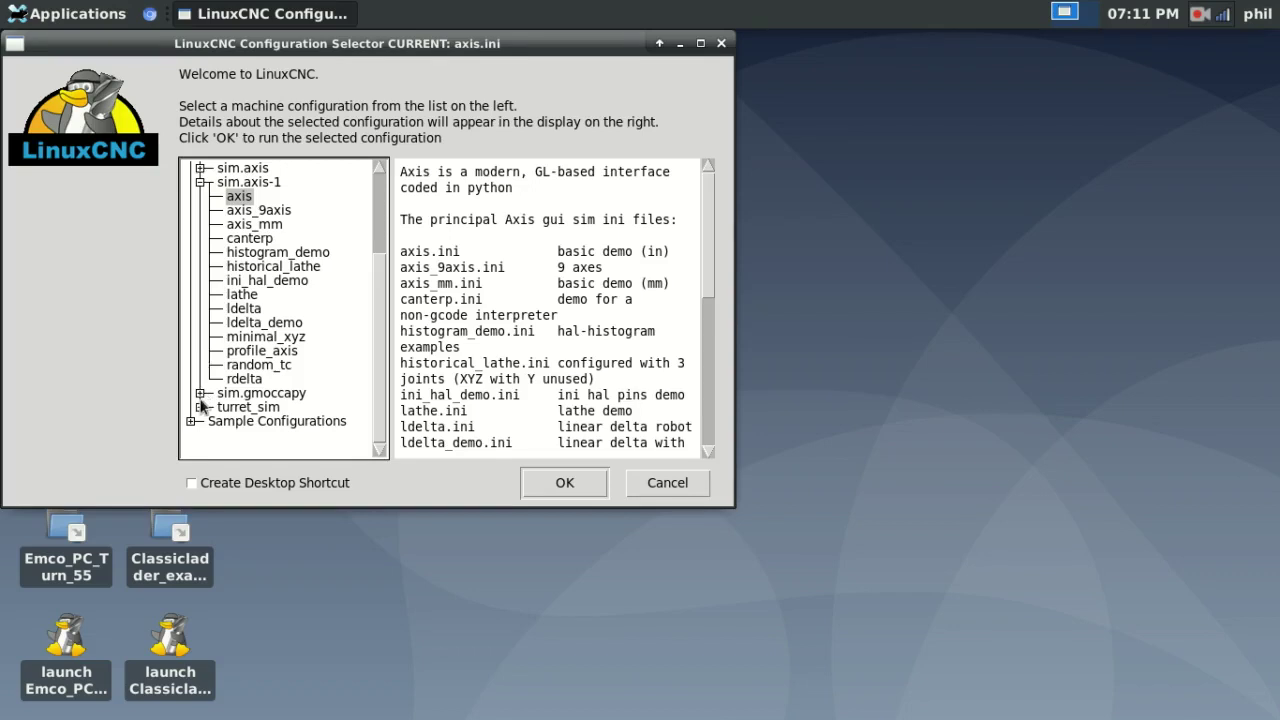
click(201, 394)
scroll(210, 370, down, 3)
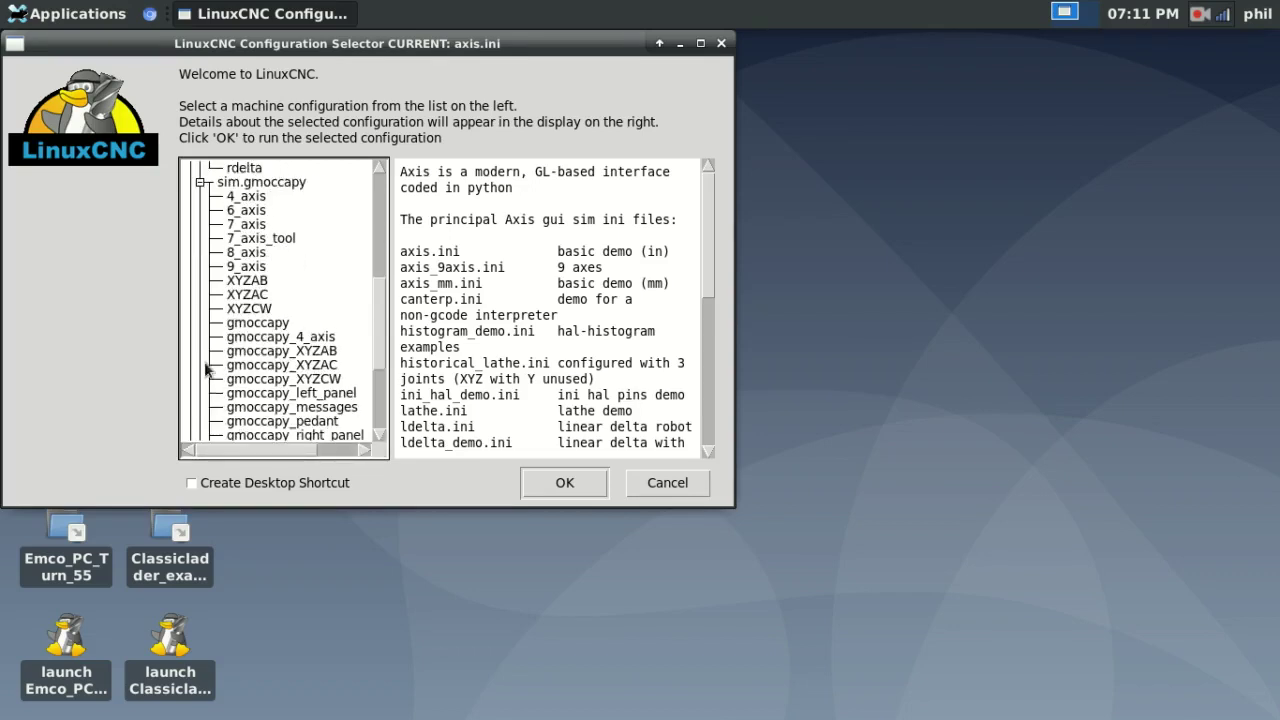
click(245, 199)
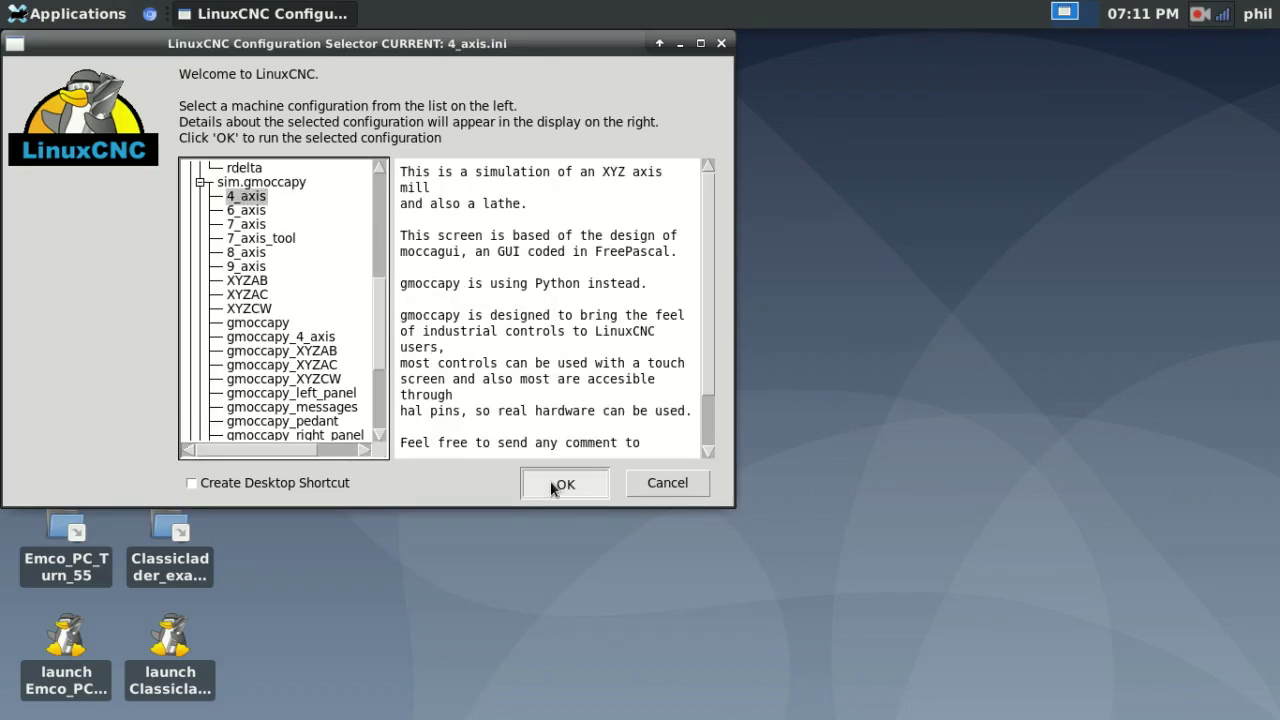
click(562, 482)
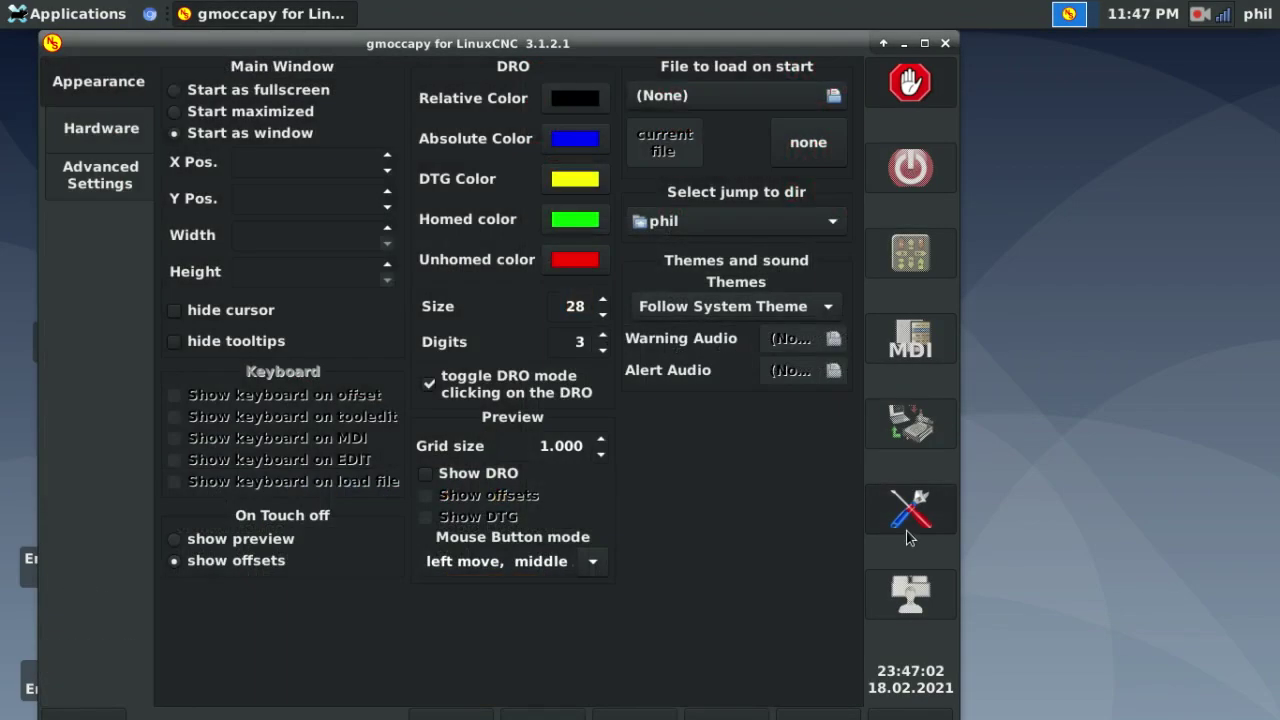
Set gmoccapy's main window to start as fullscreen, leave the settings, and release the emergency stop and switch on the machine.
click(257, 94)
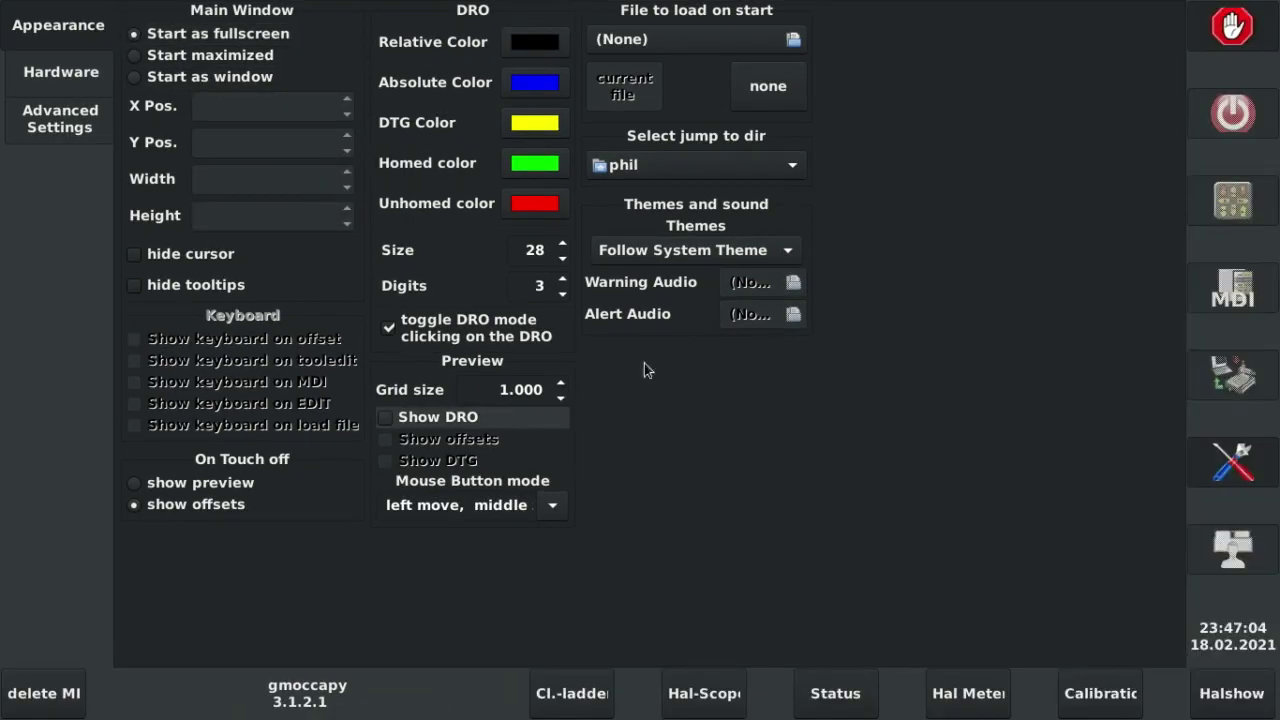
click(1233, 463)
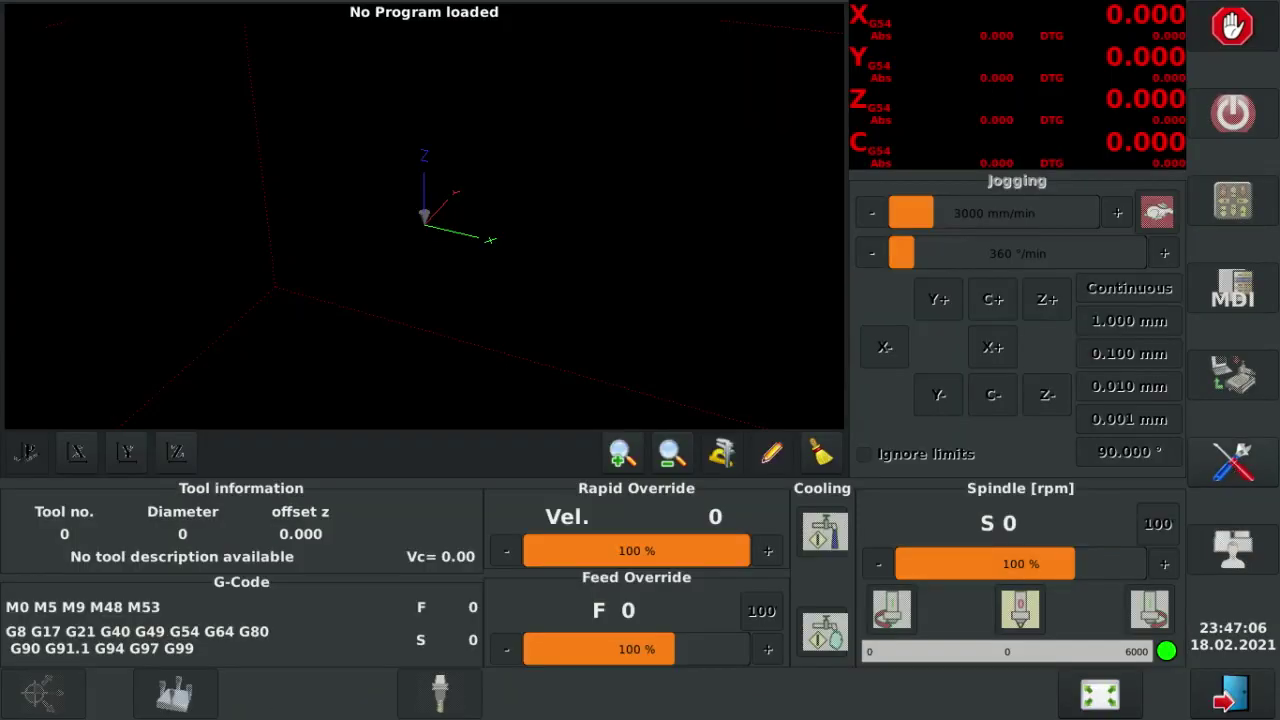
click(1245, 30)
click(1244, 110)
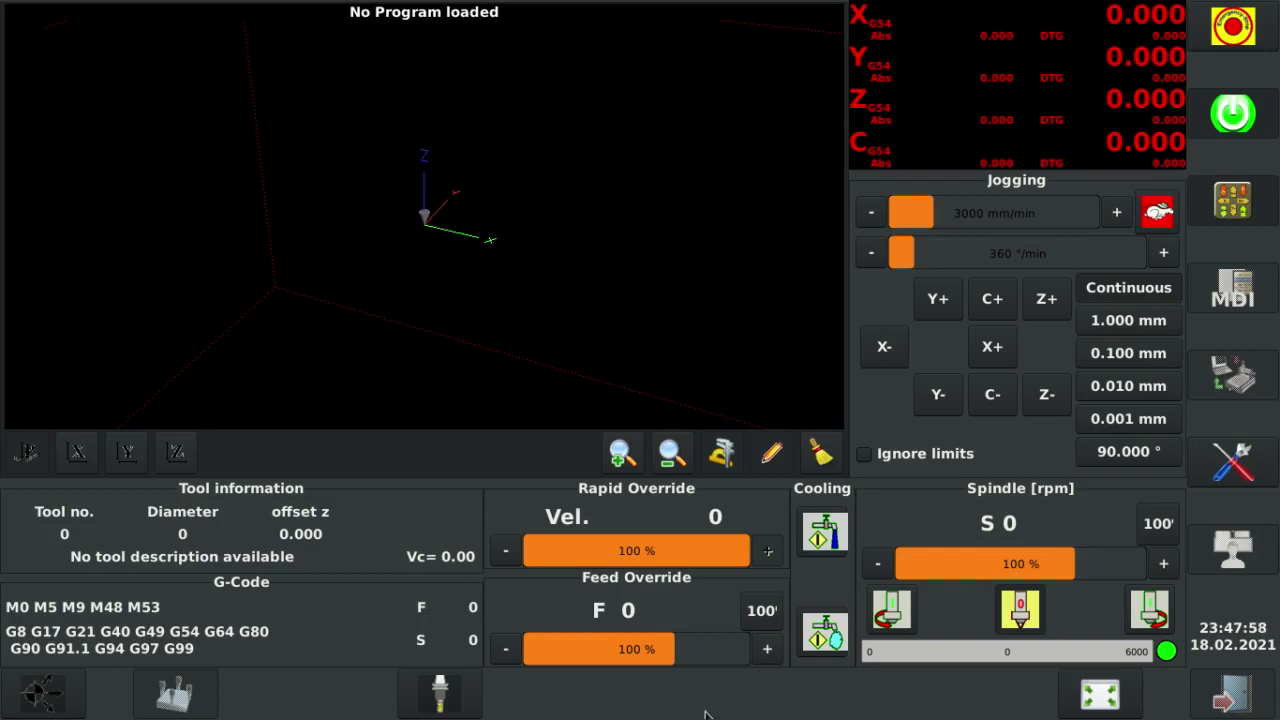
Look over gmoccapy's tool table, return to the main screen and home all axes.
click(440, 693)
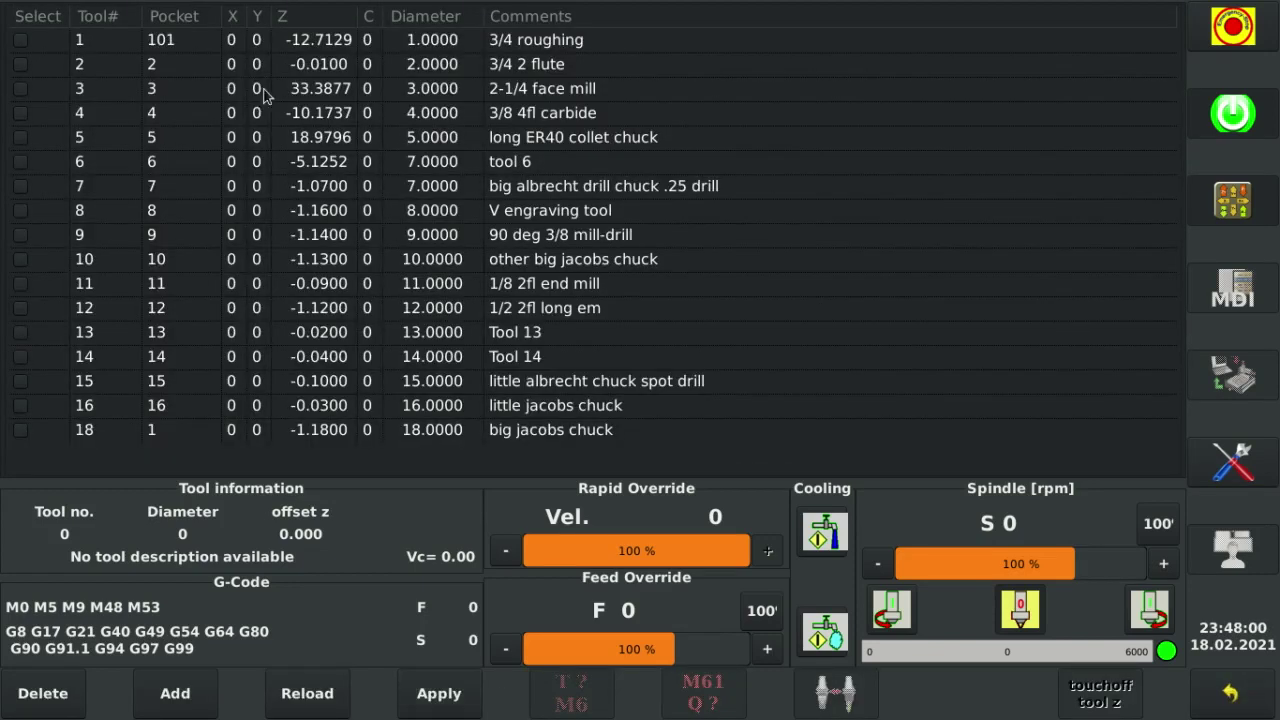
click(1231, 695)
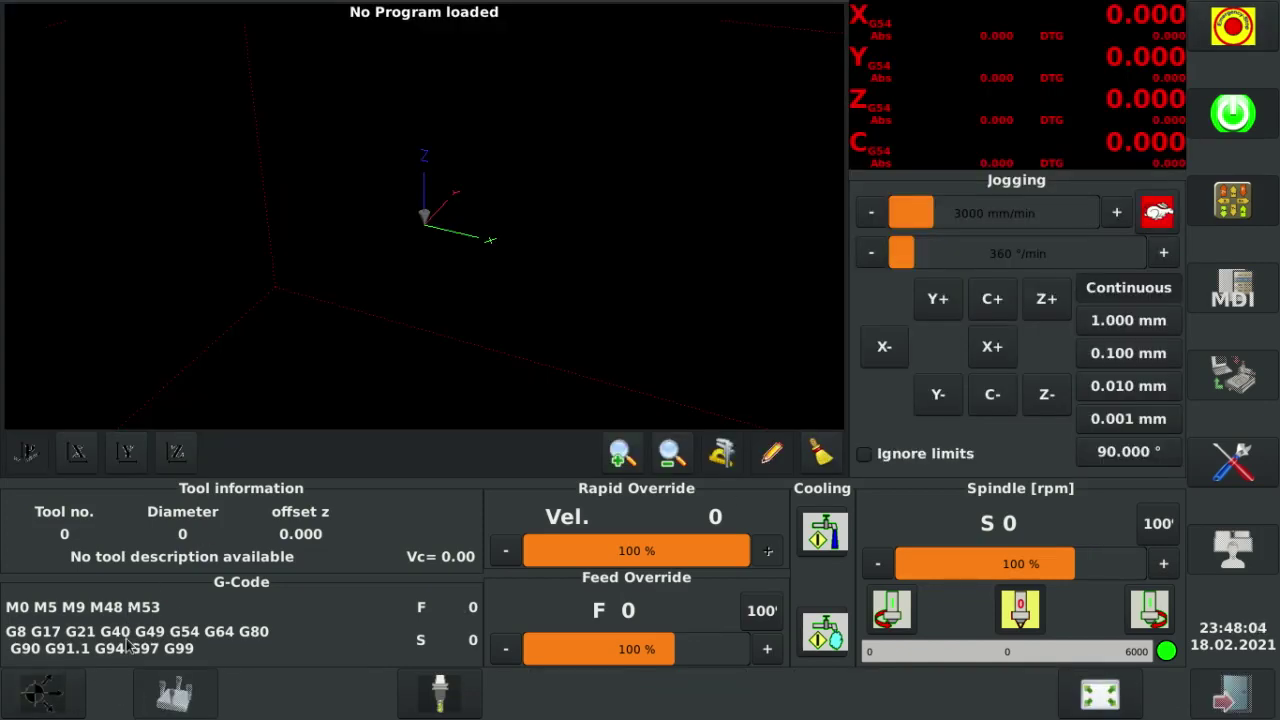
click(37, 708)
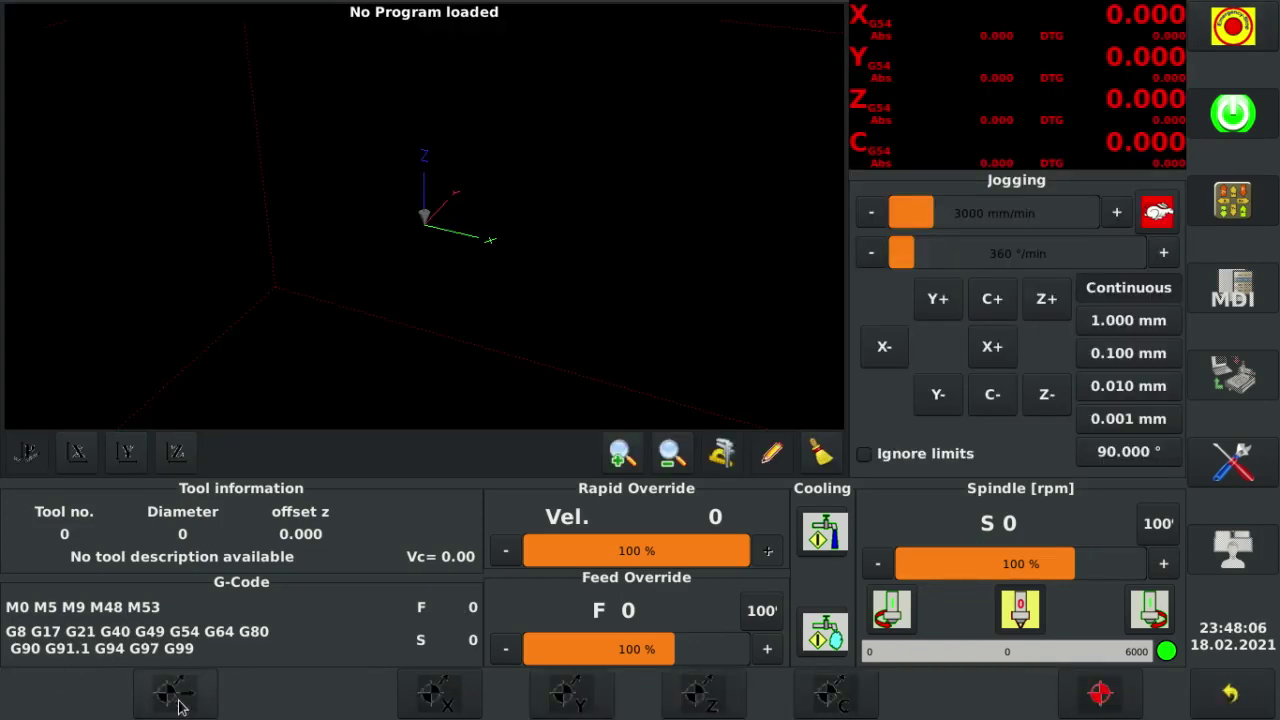
click(158, 708)
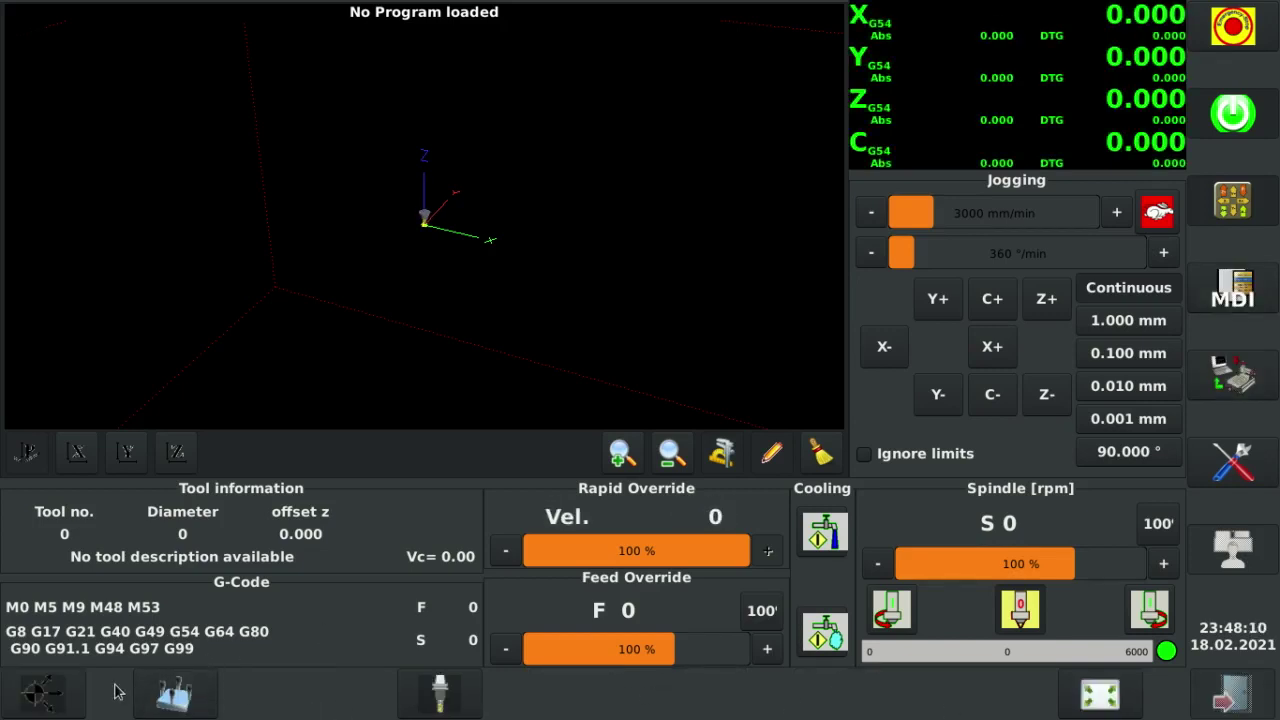
Look over the work offsets G54 to G59.3 on the offset page and exit gmoccapy.
click(180, 698)
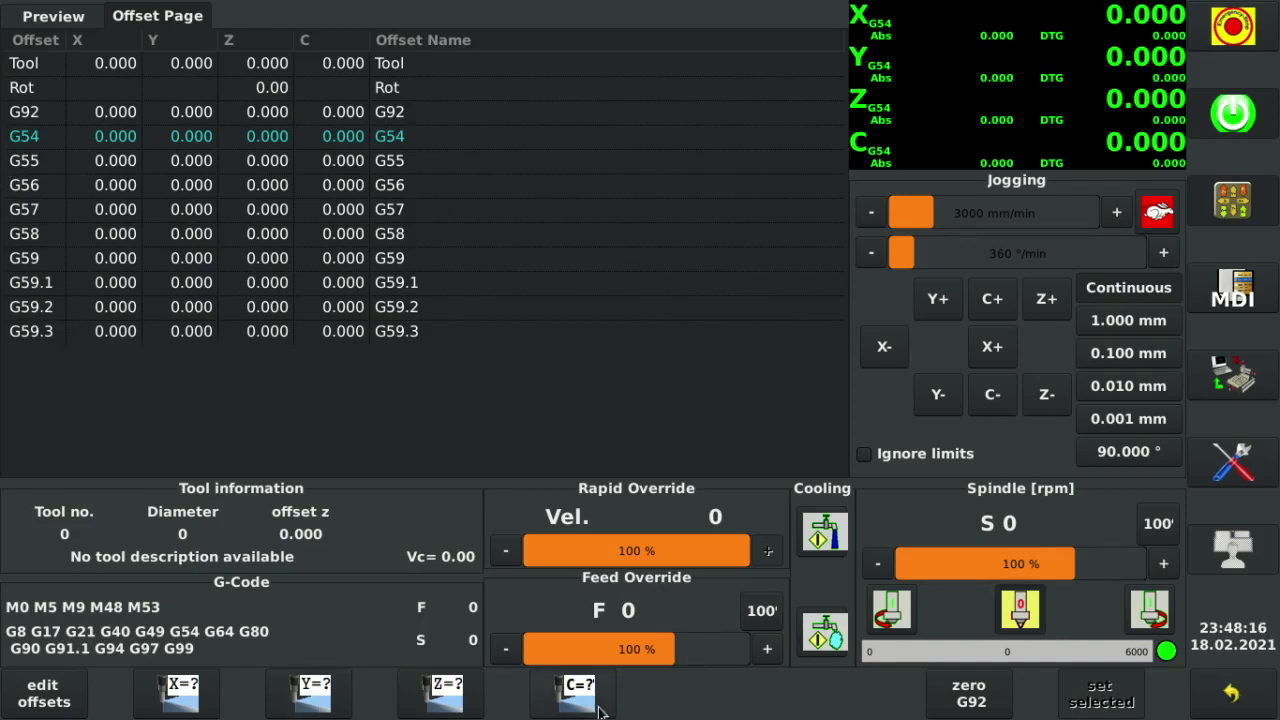
click(1236, 697)
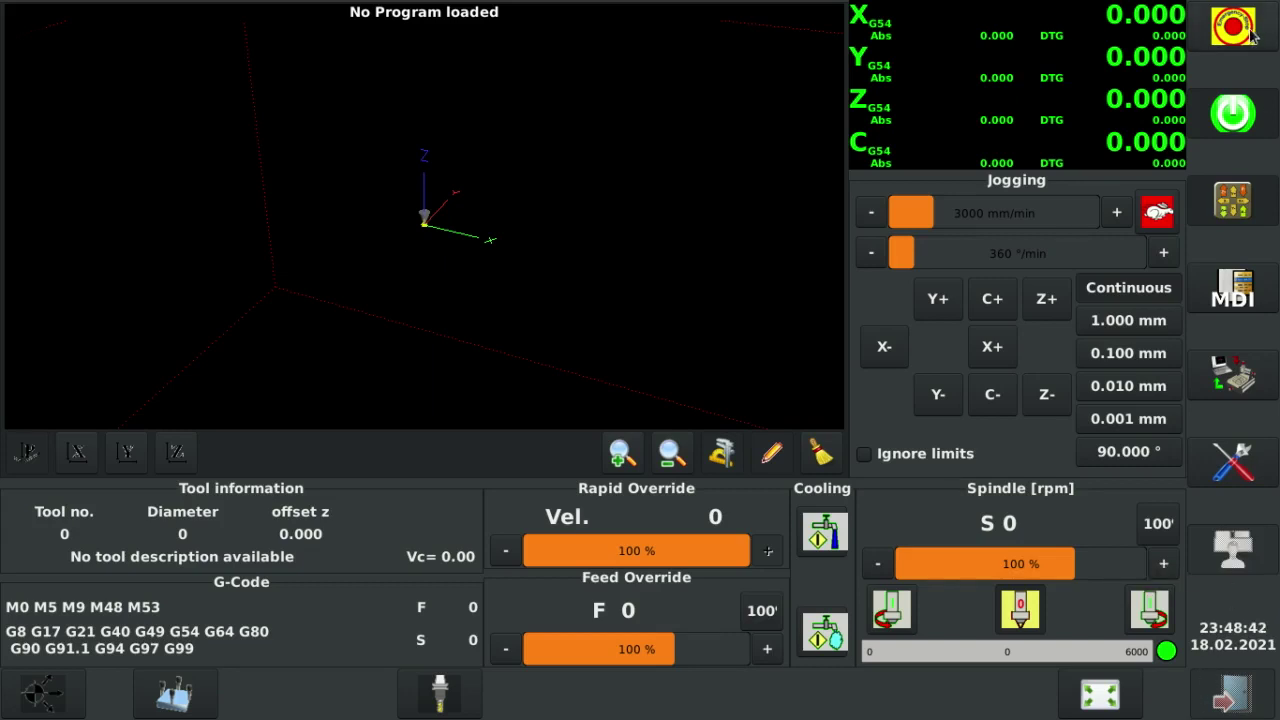
click(1238, 700)
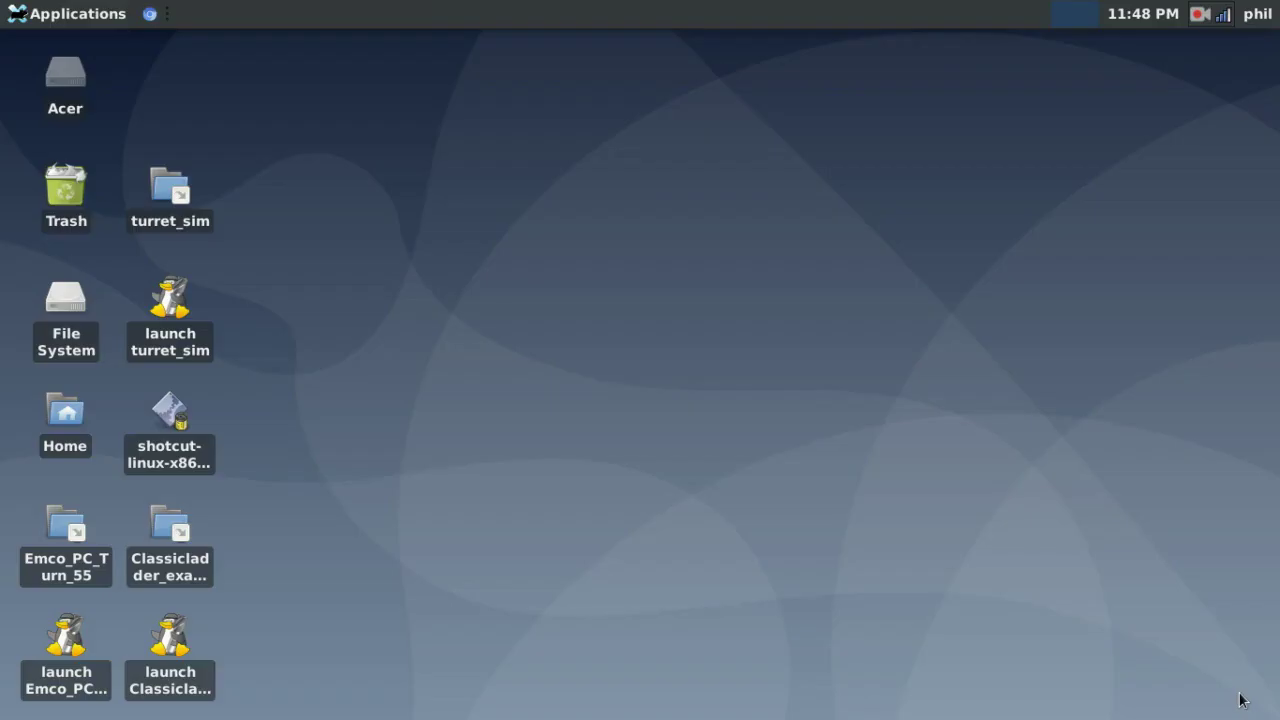
Reopen the LinuxCNC configuration selector and expand the sim group under Sample Configurations.
click(68, 13)
mouse_move(60, 215)
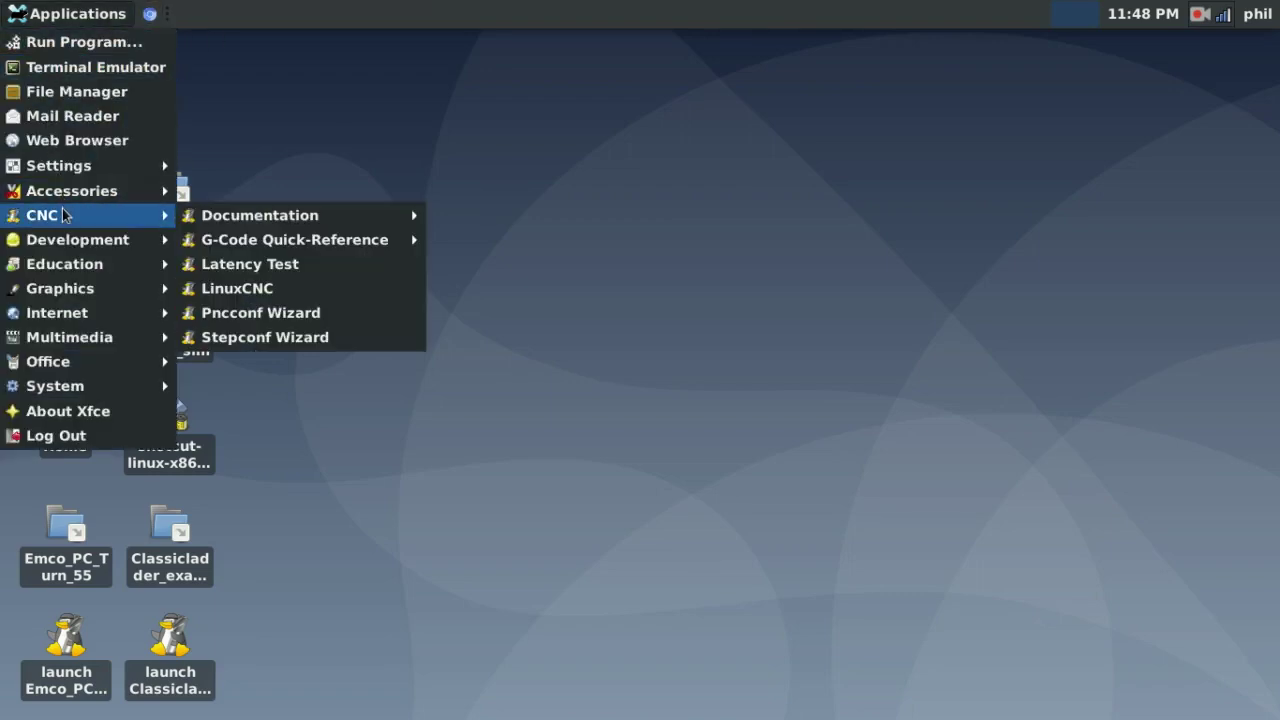
click(310, 291)
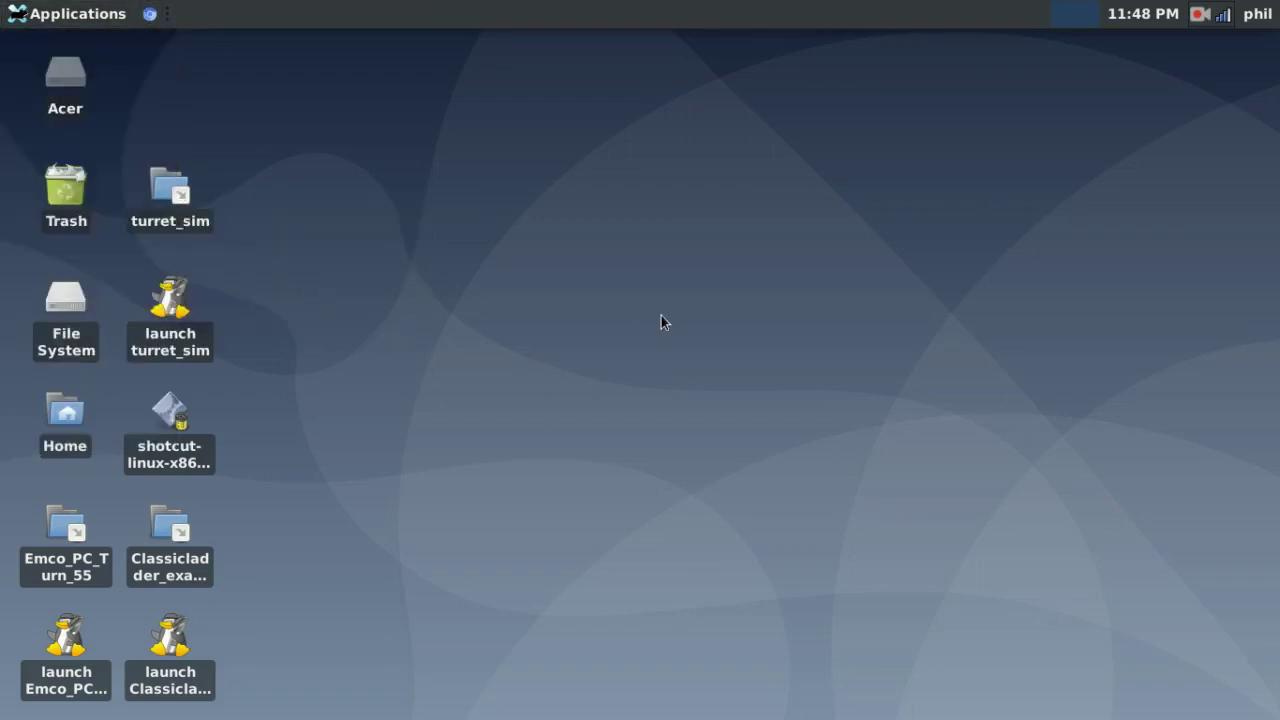
scroll(252, 360, down, 4)
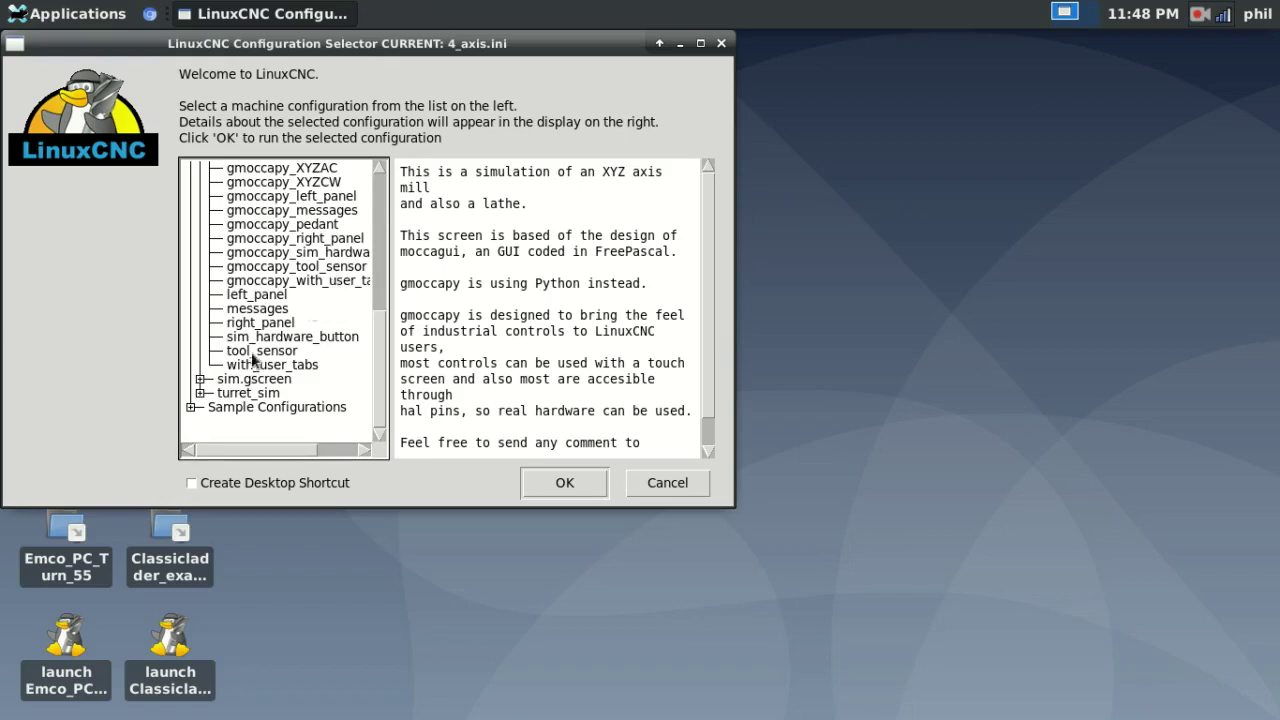
click(190, 407)
scroll(195, 405, down, 1)
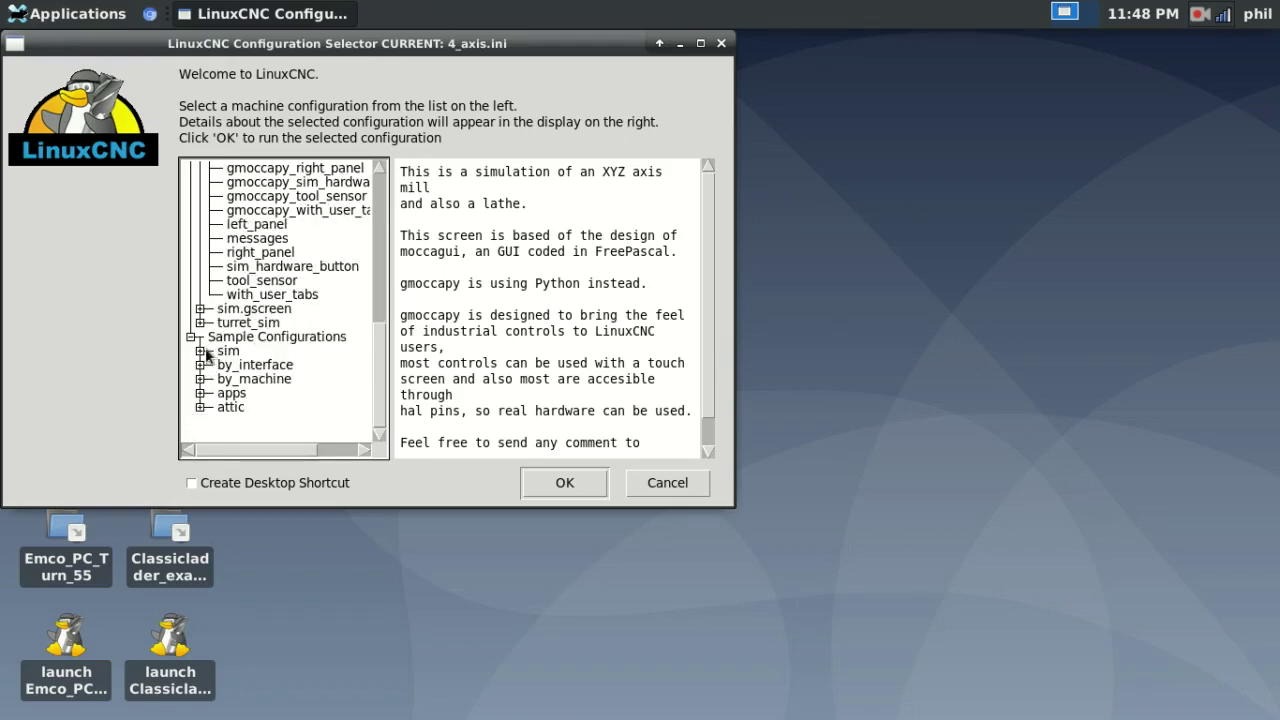
click(201, 351)
scroll(259, 306, down, 2)
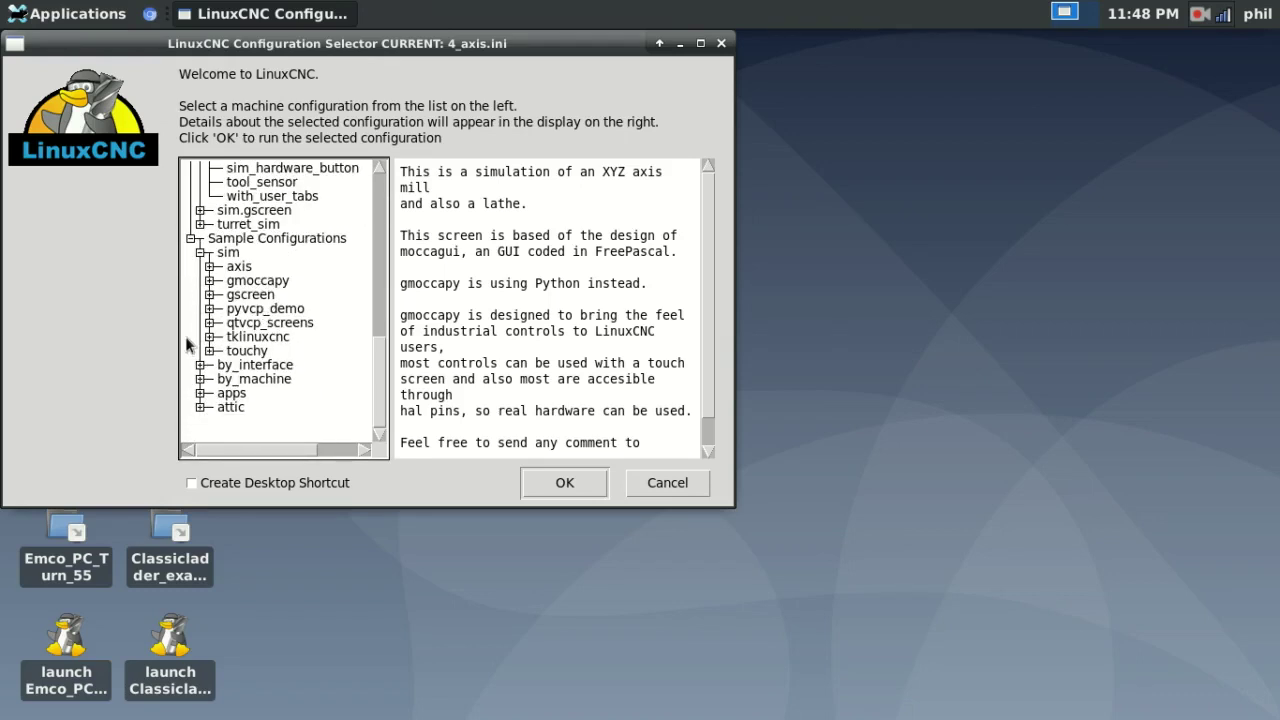
Start the gscreen configuration from sim/gscreen and accept copying it to the home directory.
click(209, 294)
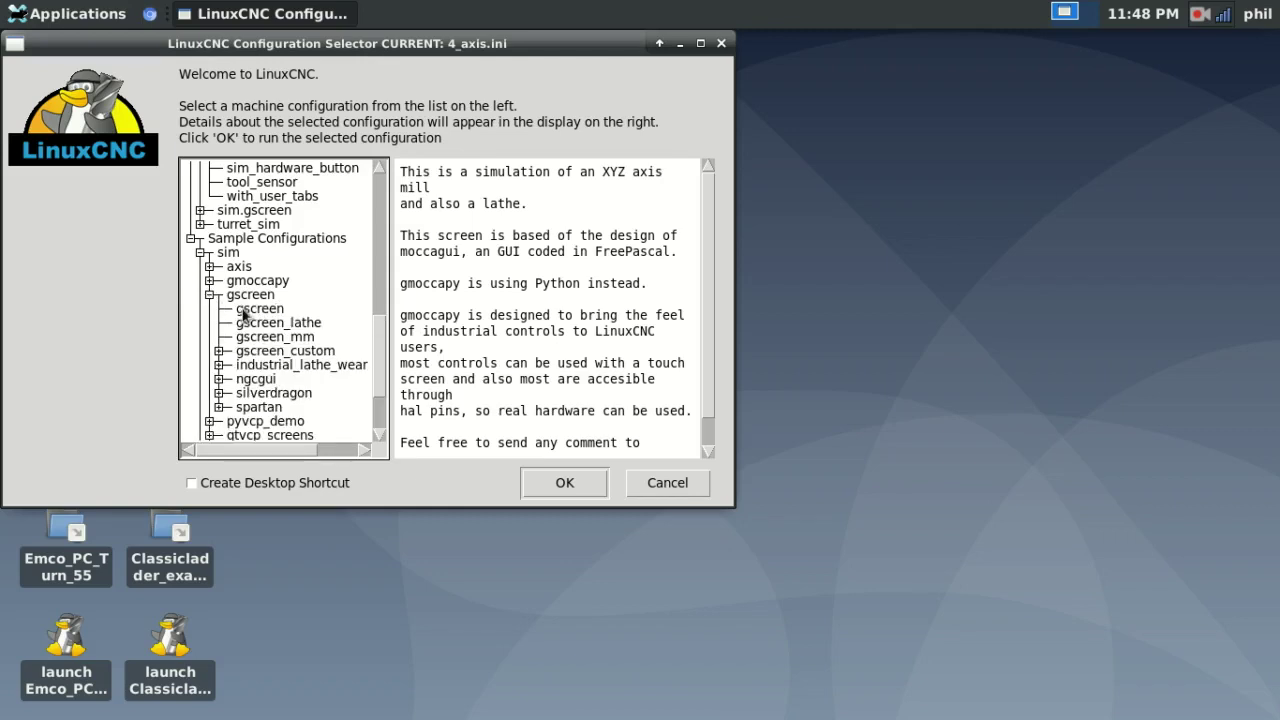
click(244, 311)
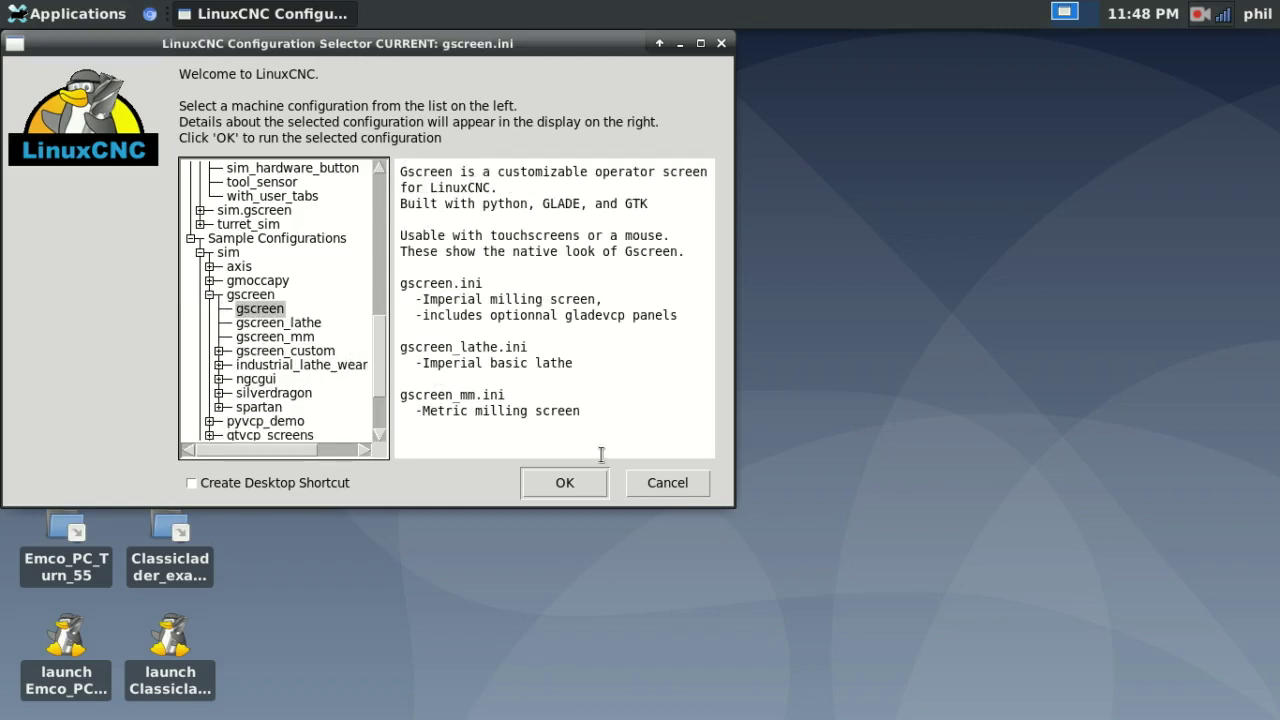
click(584, 486)
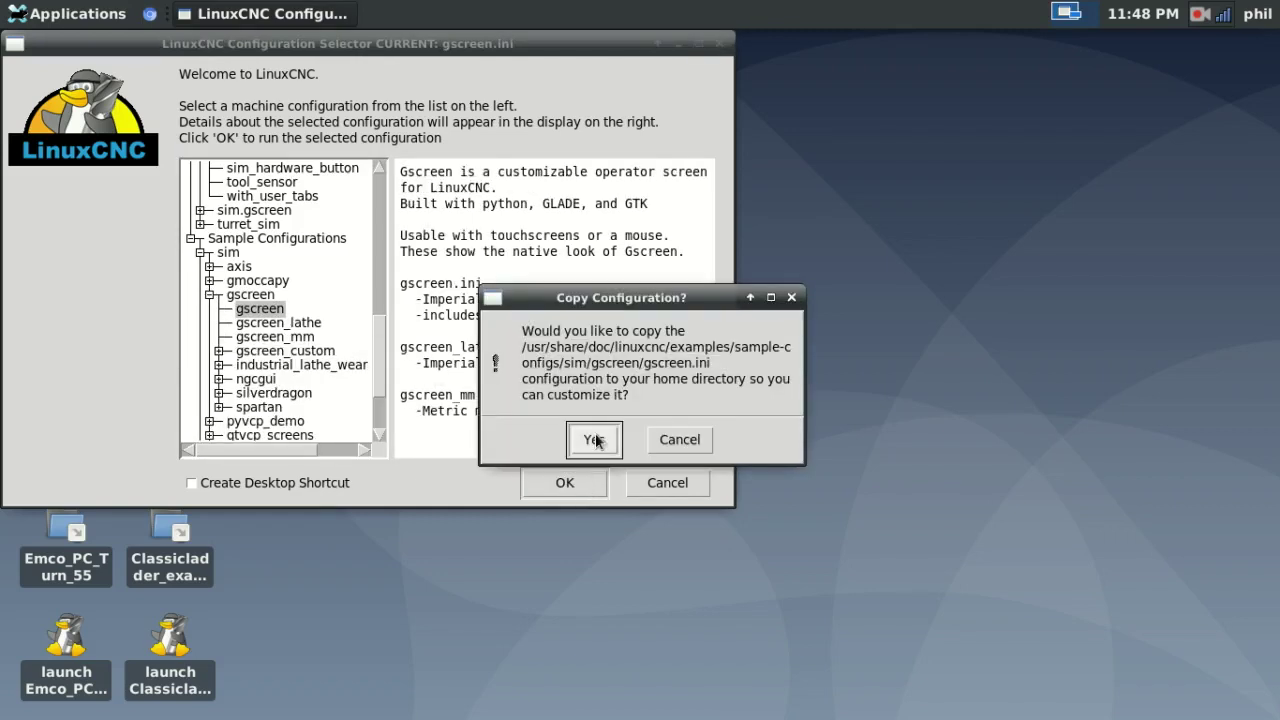
click(591, 438)
click(631, 436)
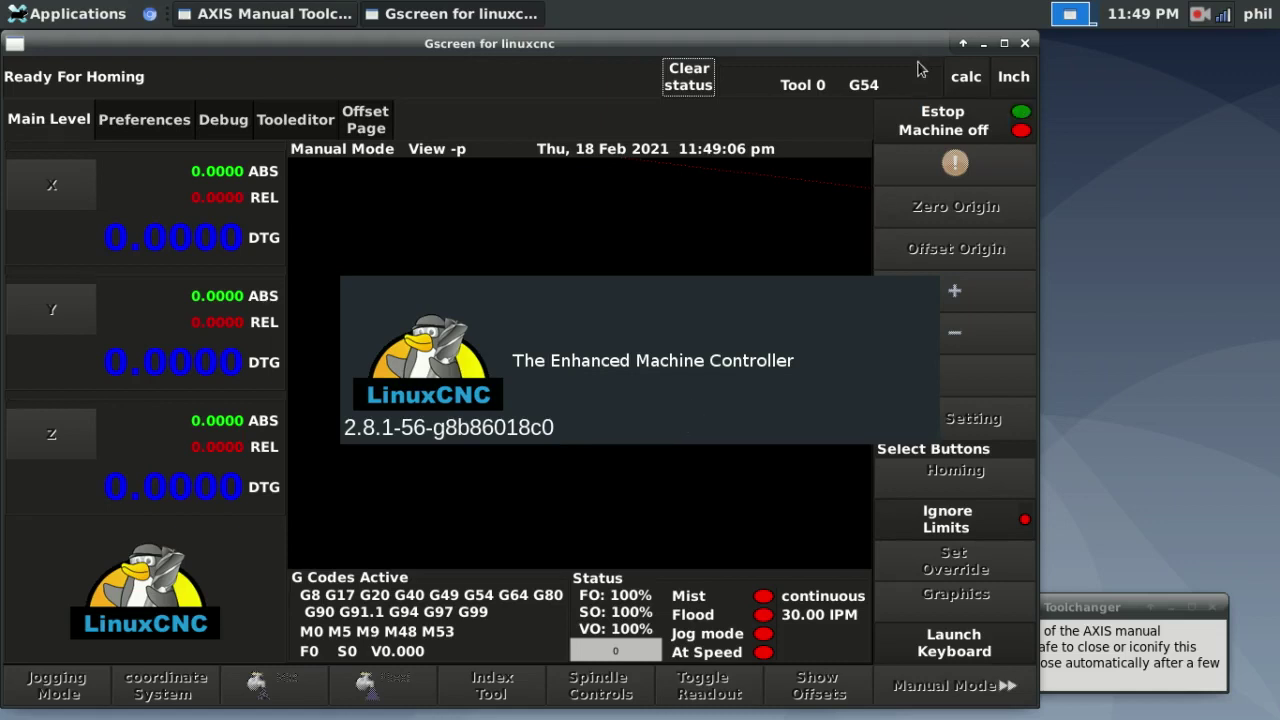
Maximize the Gscreen window, release the emergency stop and switch the machine on.
click(1004, 43)
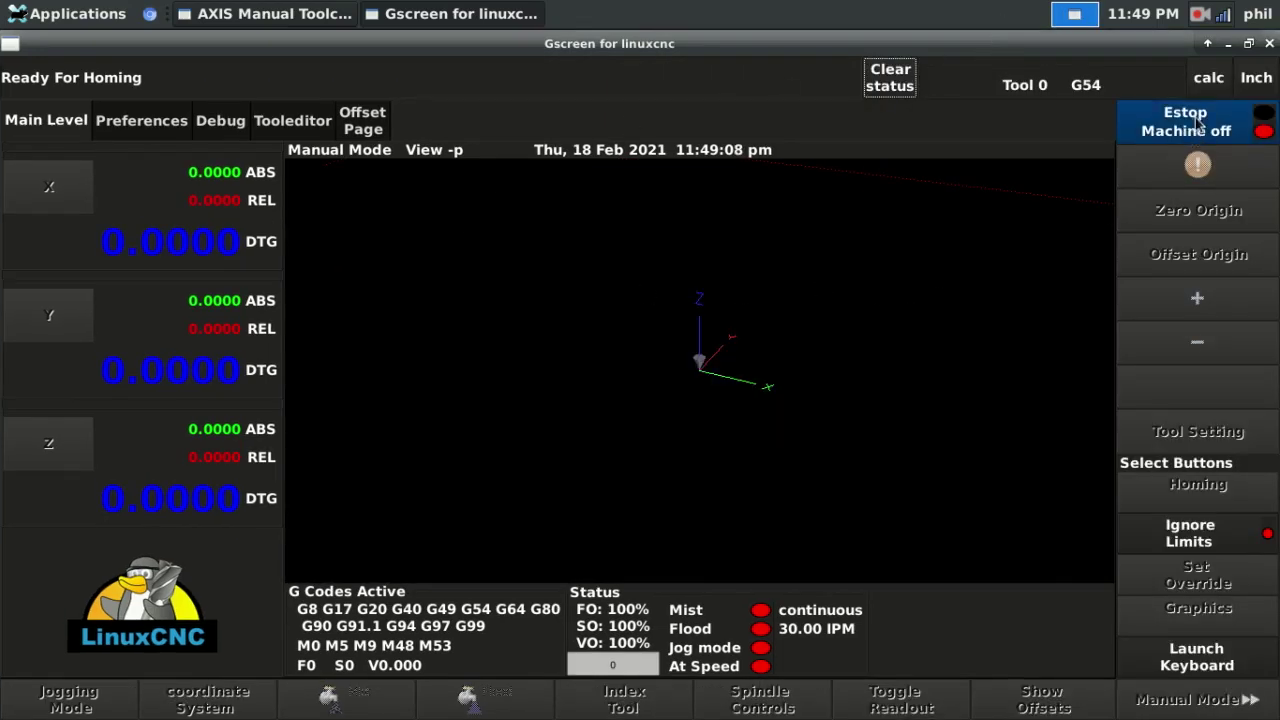
click(1199, 122)
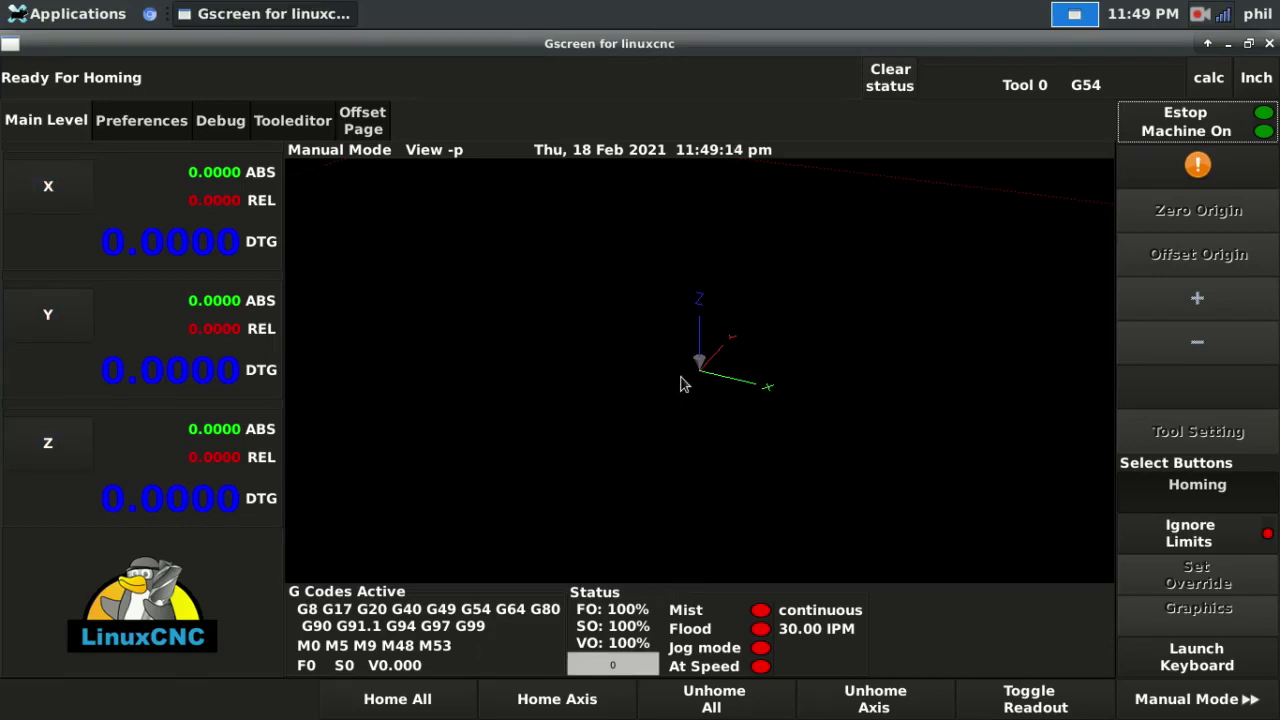
Look through Gscreen's preferences, debug, tool editor and offset pages, and return to the main level.
click(148, 122)
click(220, 122)
click(291, 125)
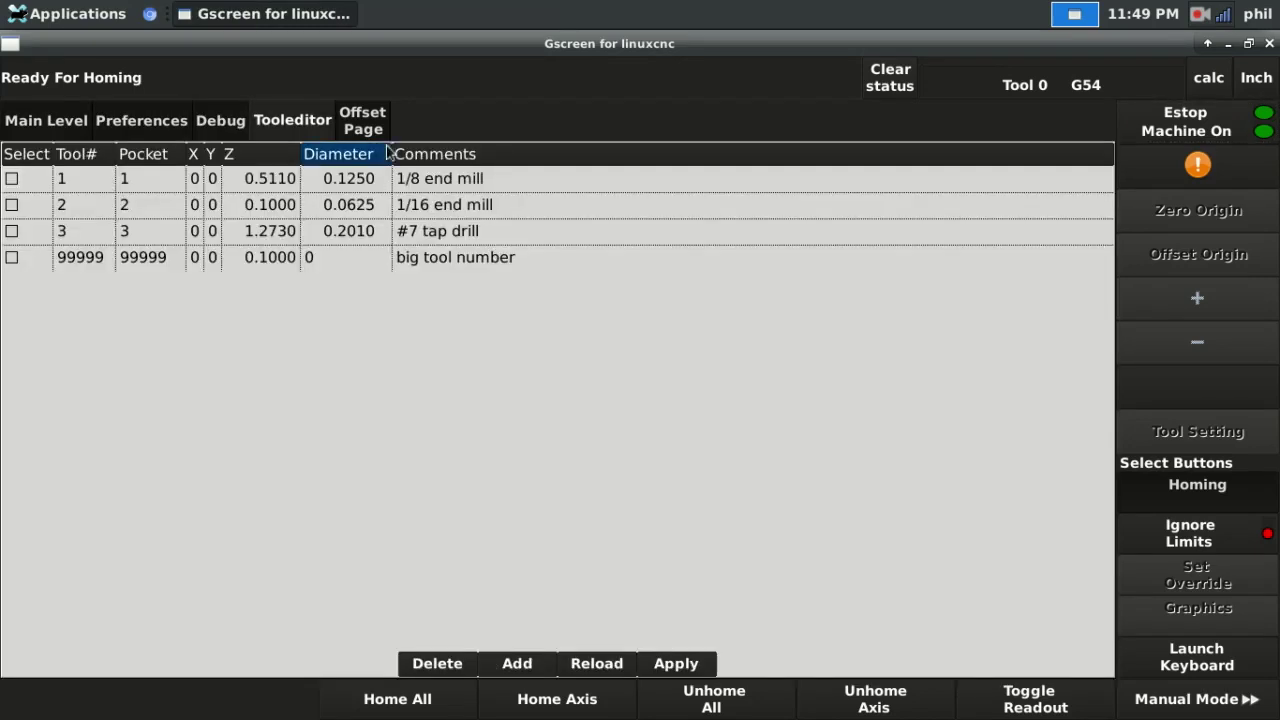
click(370, 130)
click(317, 130)
click(221, 116)
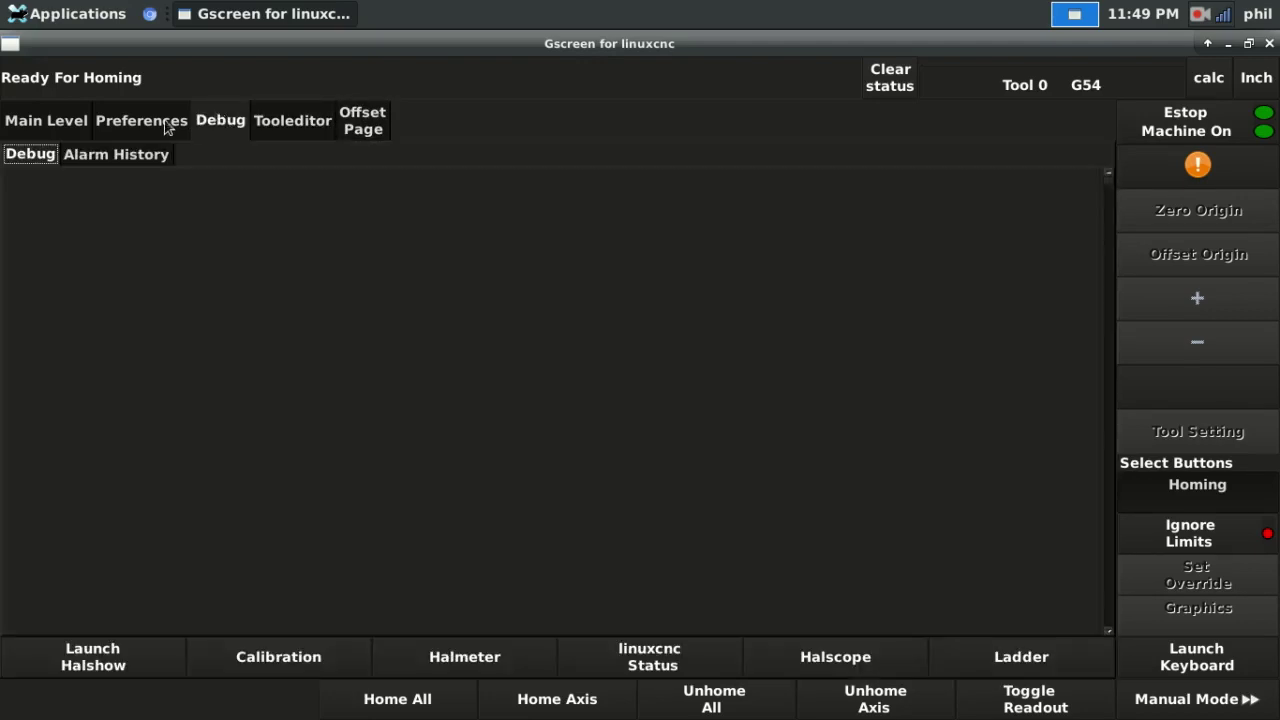
click(166, 124)
click(66, 122)
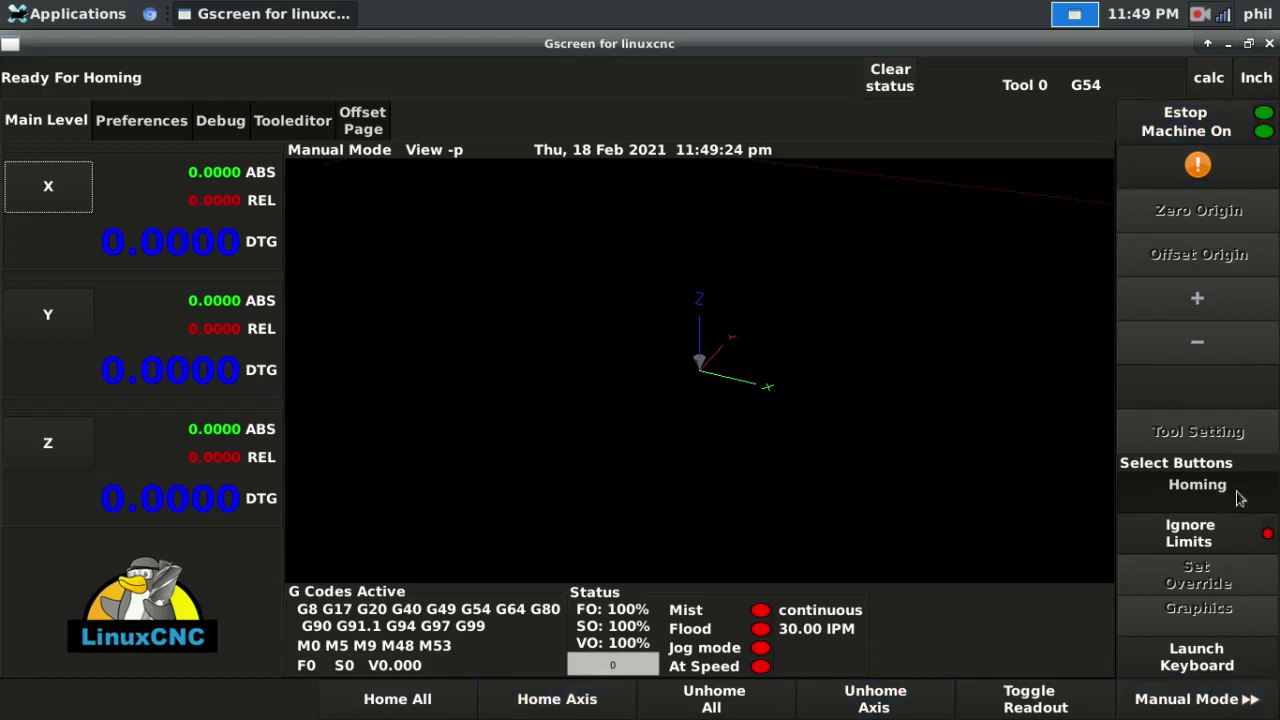
Toggle Gscreen's display units away from Inch and back, and open the calculator.
click(1256, 84)
click(1256, 84)
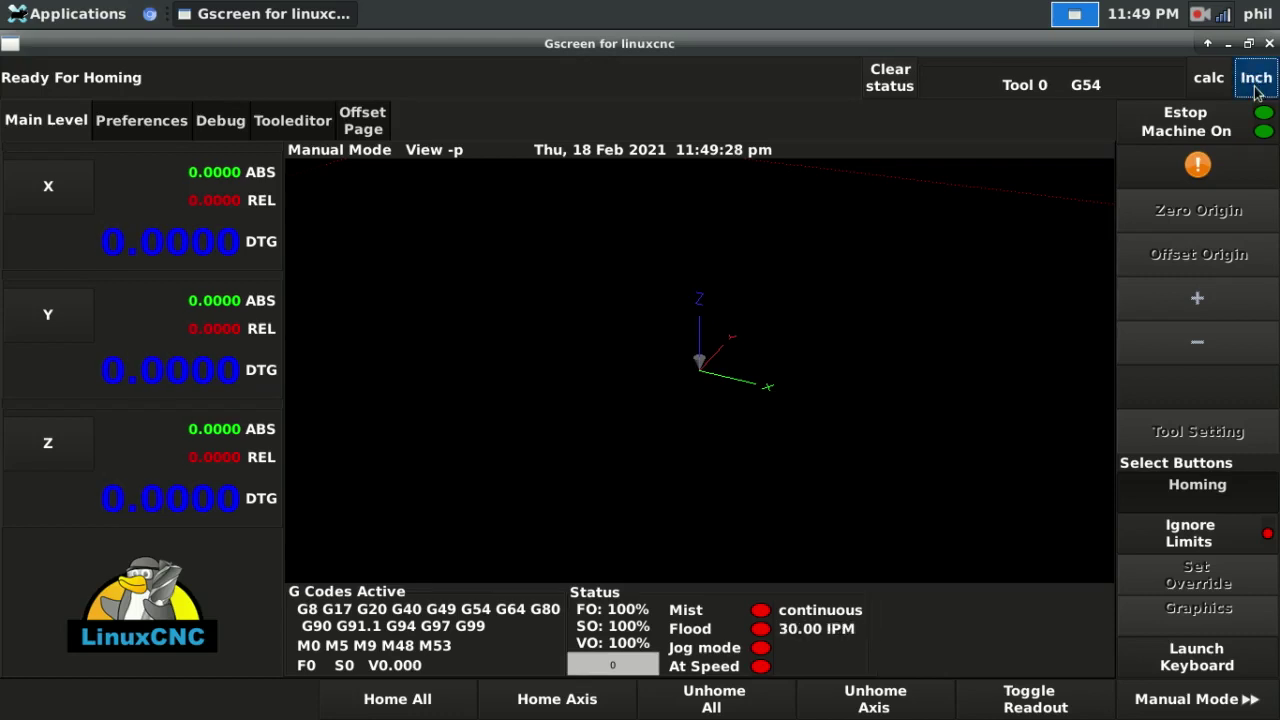
click(1208, 80)
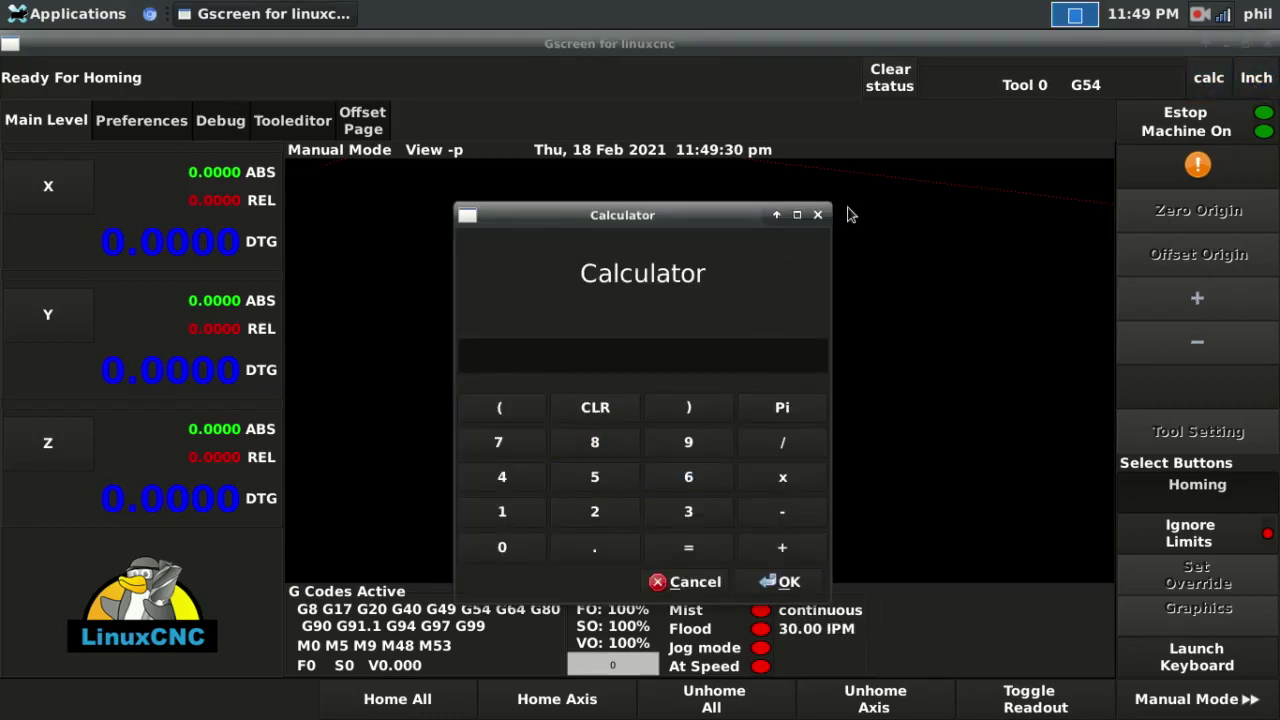
Close the calculator and Gscreen, and open the LinuxCNC configuration selector.
click(818, 215)
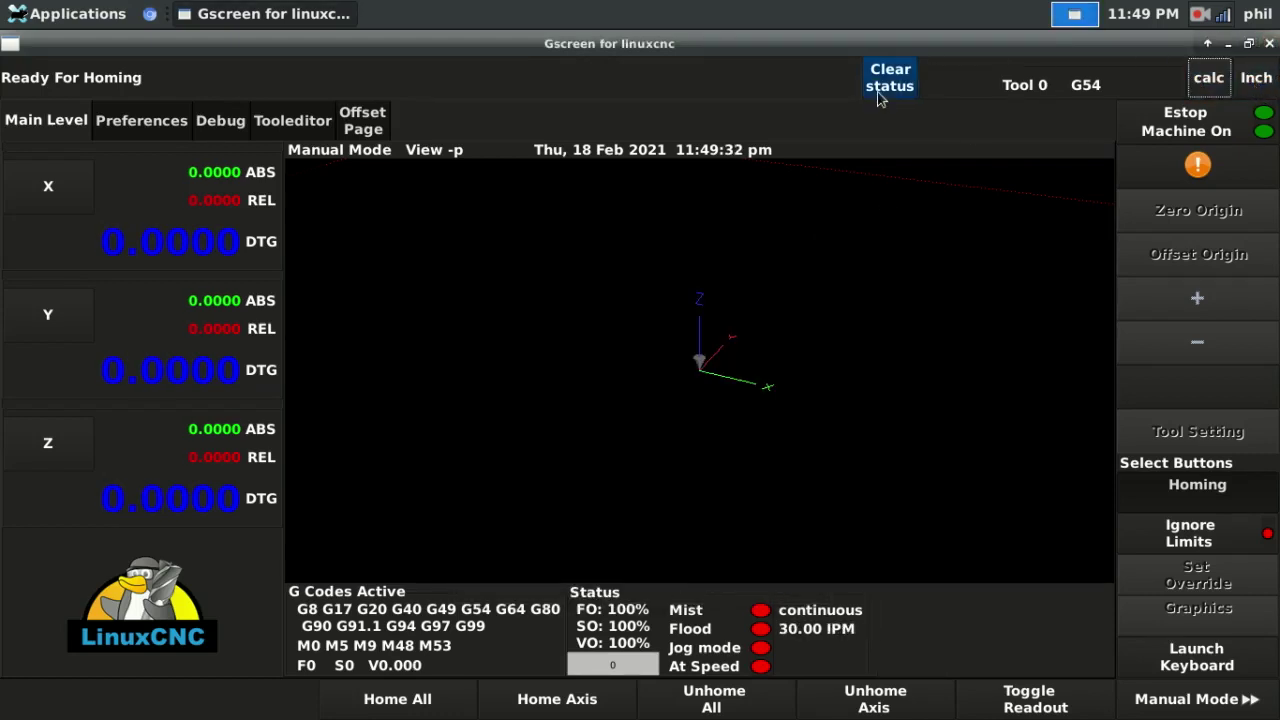
click(1269, 44)
click(30, 20)
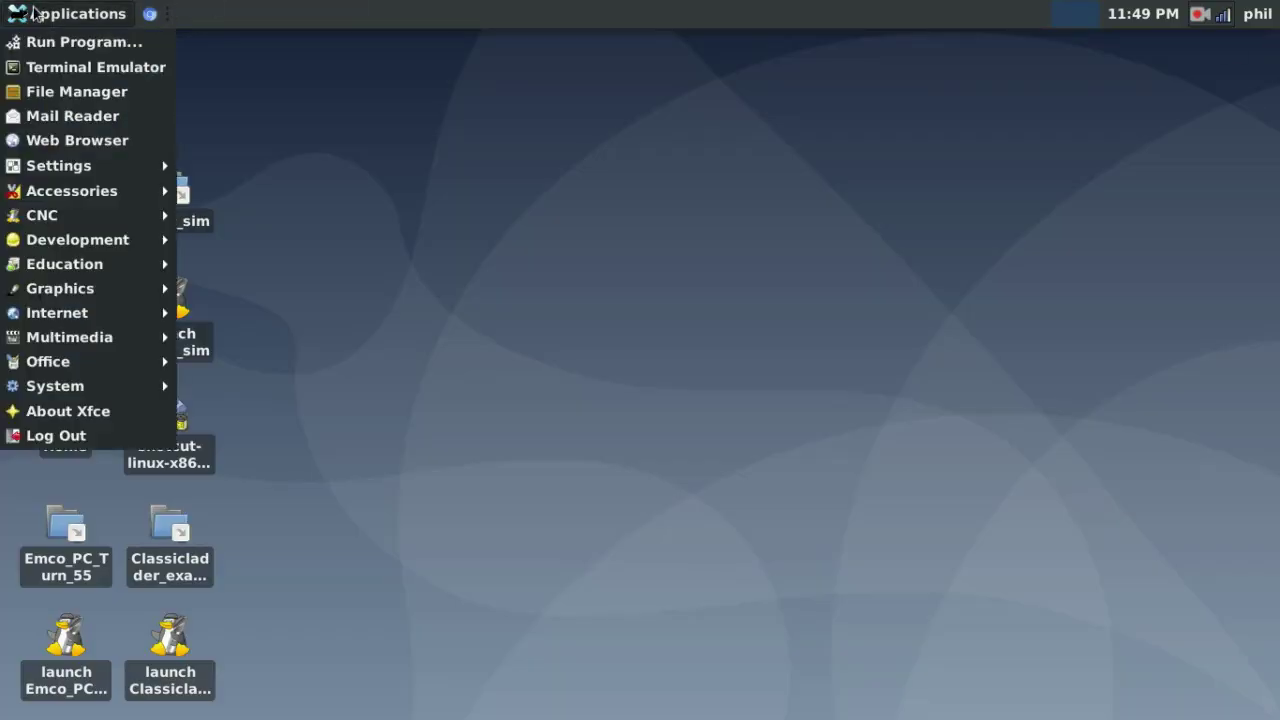
mouse_move(77, 213)
click(240, 300)
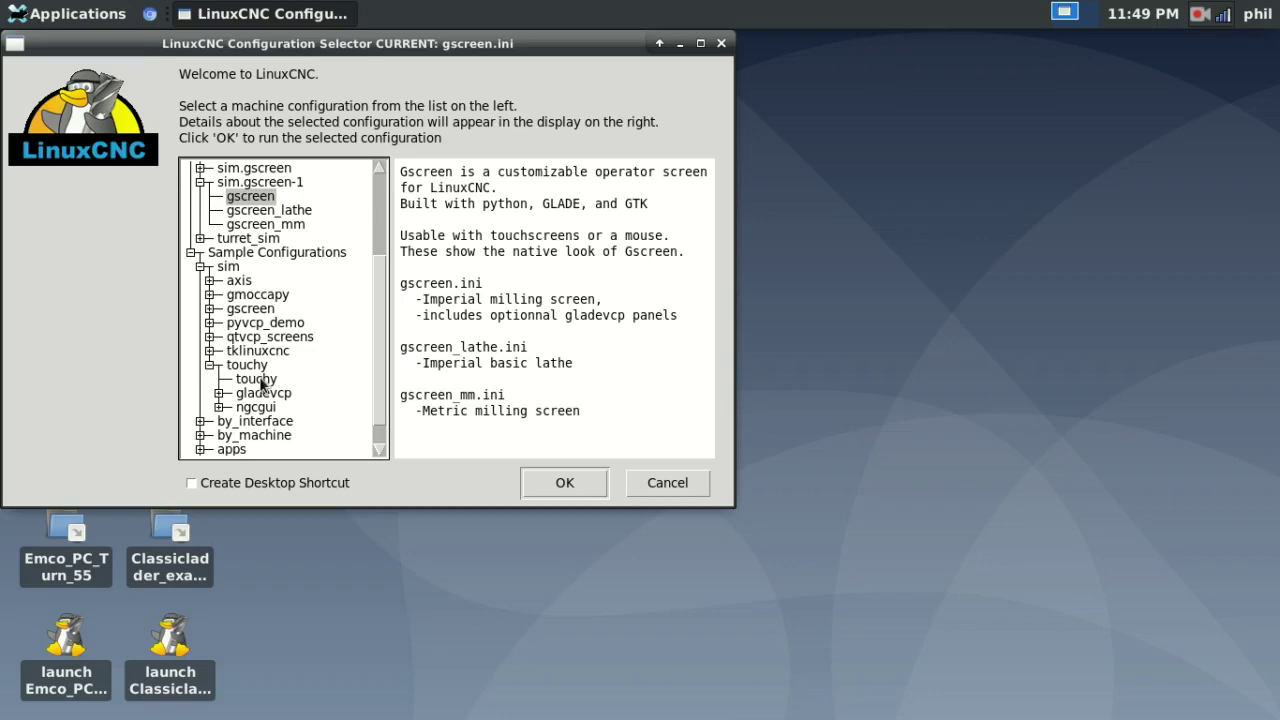
Start the touchy configuration from sim/touchy and accept copying it to the home directory.
click(262, 381)
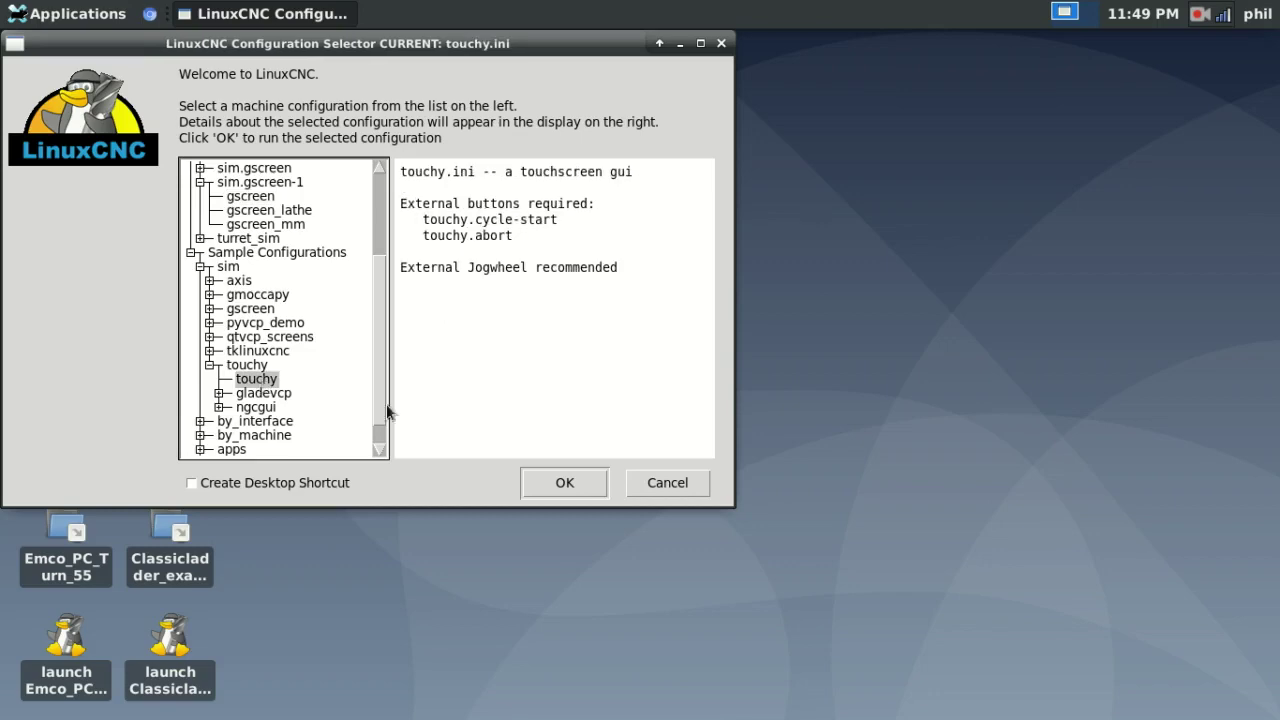
click(565, 483)
click(590, 438)
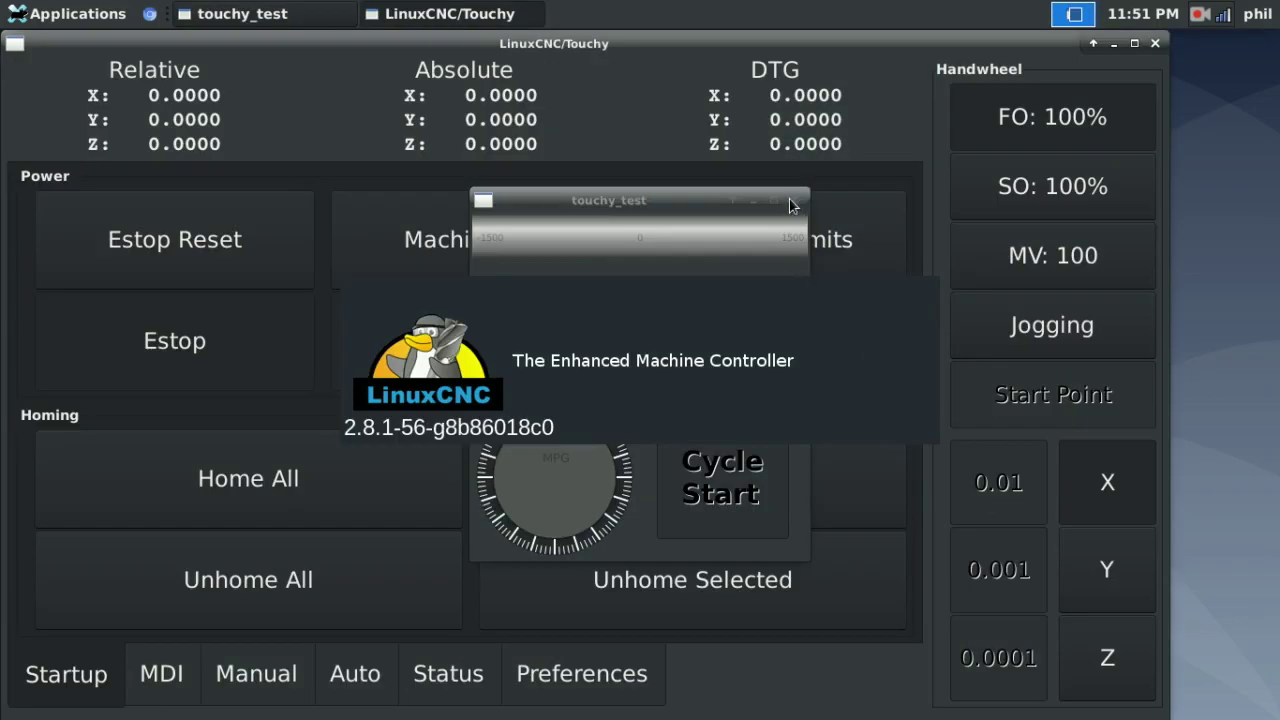
Close the touchy_test simulation panel and look through Touchy's MDI, Manual, Auto, Status and Preferences pages.
drag(605, 201, 938, 114)
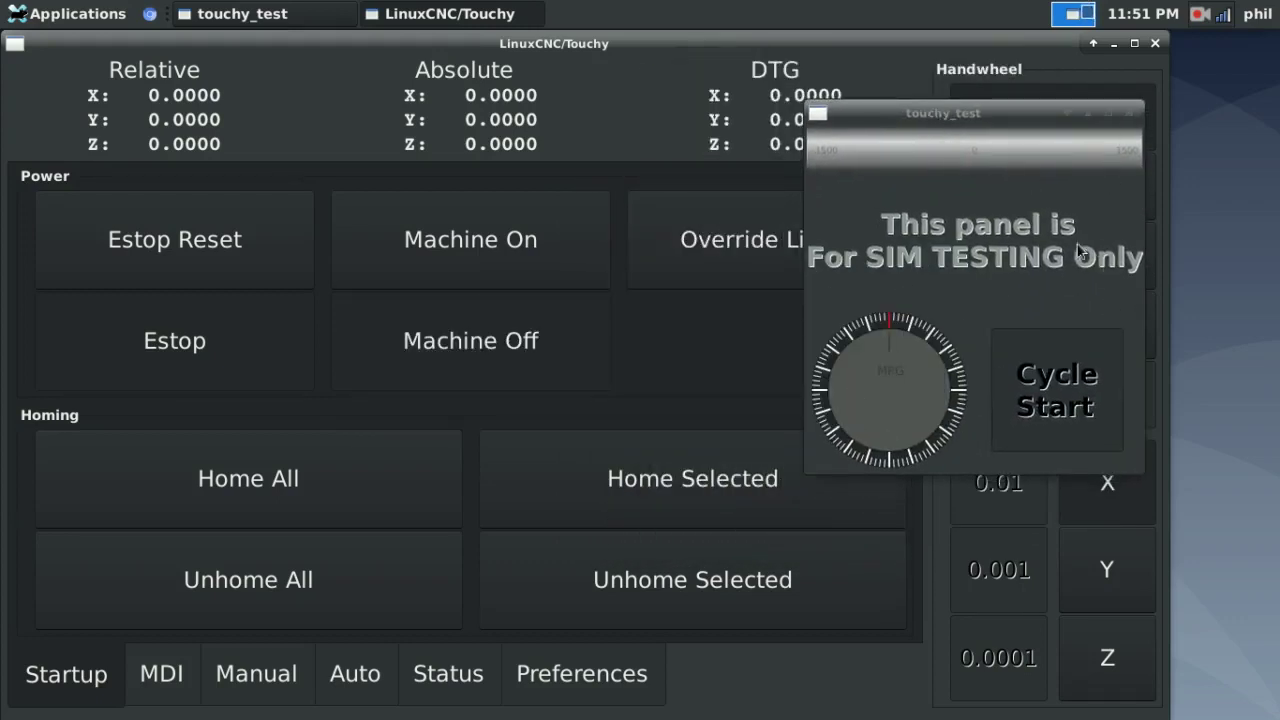
click(1128, 114)
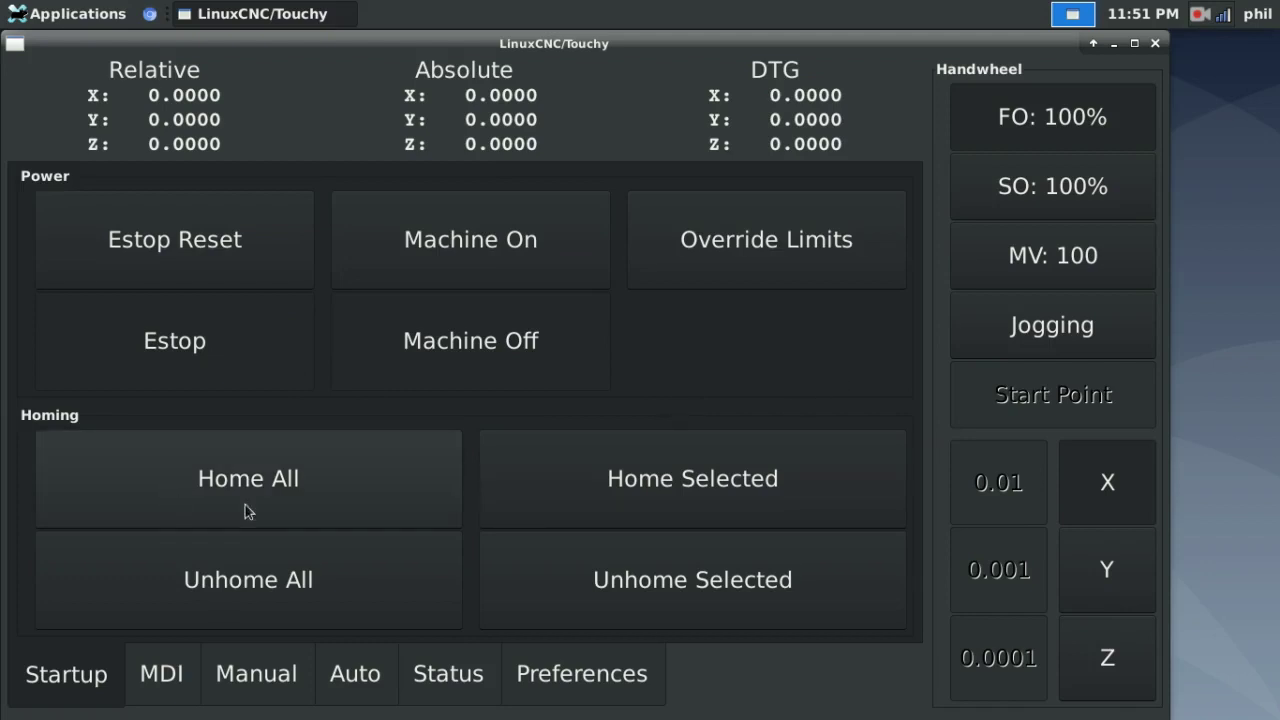
click(145, 681)
click(250, 690)
click(354, 688)
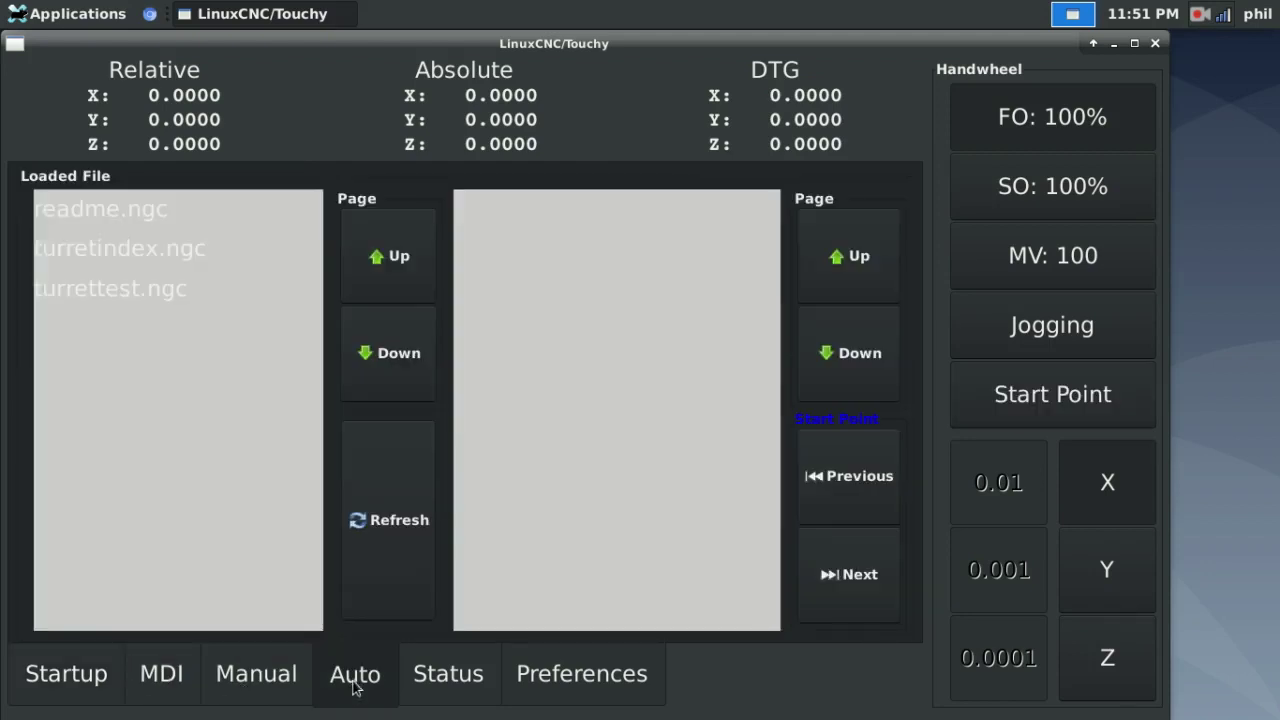
click(430, 690)
click(563, 688)
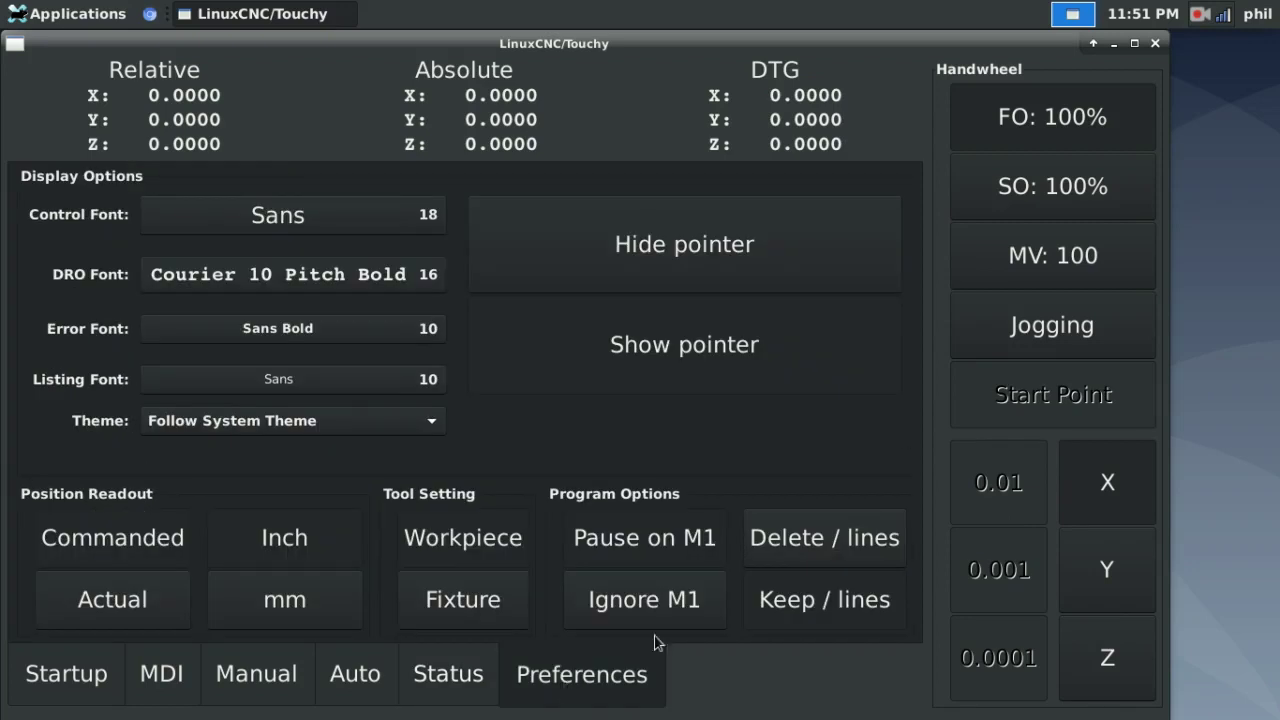
Close Touchy and reopen the LinuxCNC configuration selector.
click(1157, 44)
click(68, 13)
mouse_move(60, 215)
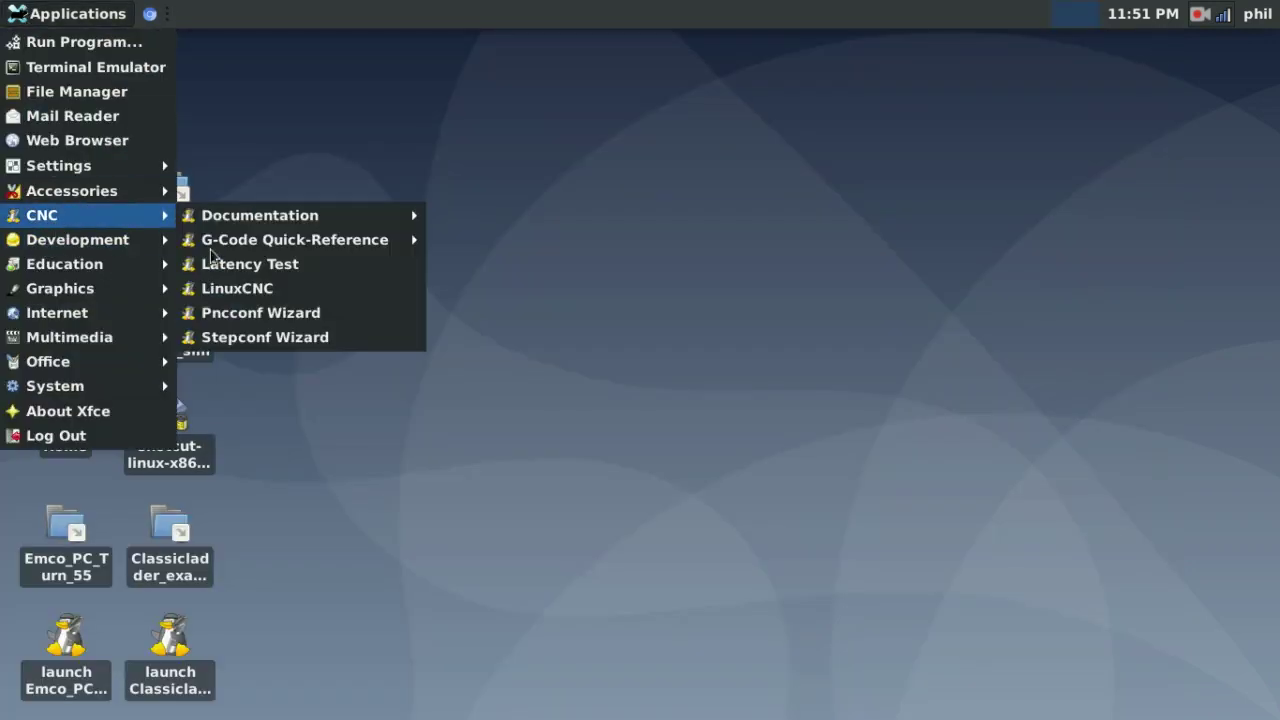
click(314, 311)
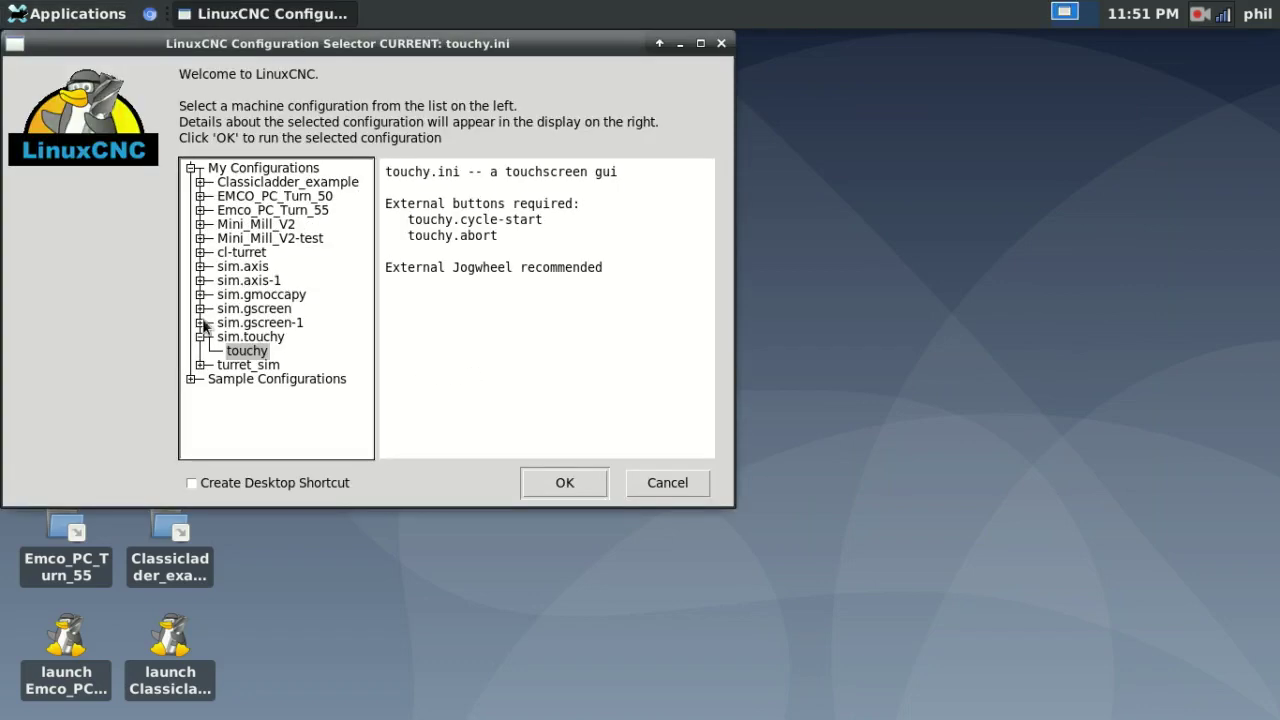
Start the qtdragon configuration from sim/qtvcp_screens/qtdragon and accept copying it to the home directory.
click(190, 378)
scroll(240, 360, down, 1)
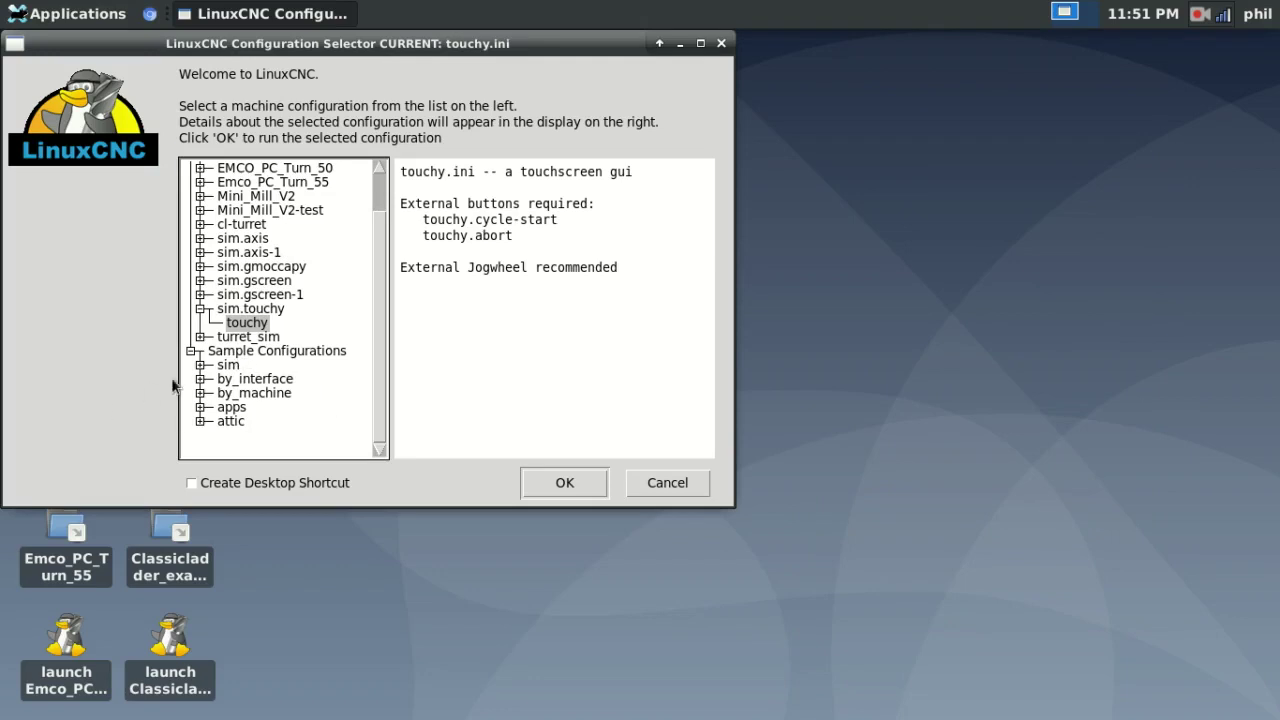
click(200, 365)
scroll(205, 370, down, 3)
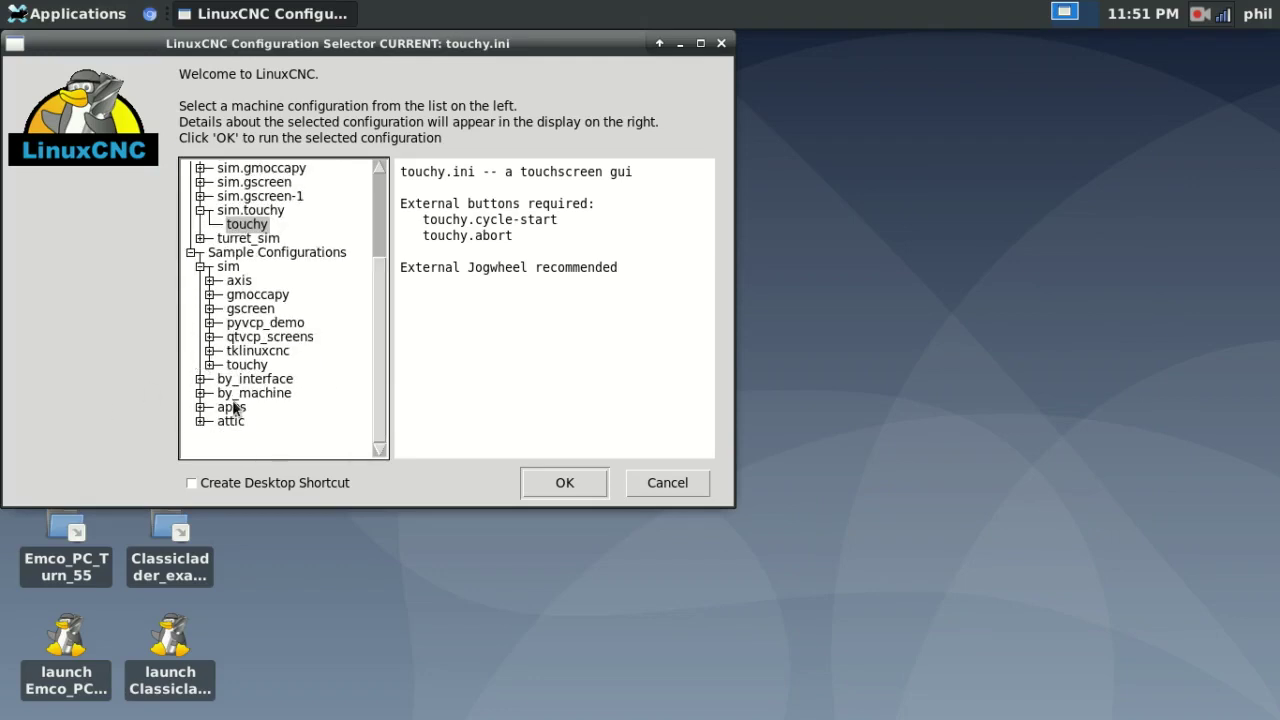
click(209, 337)
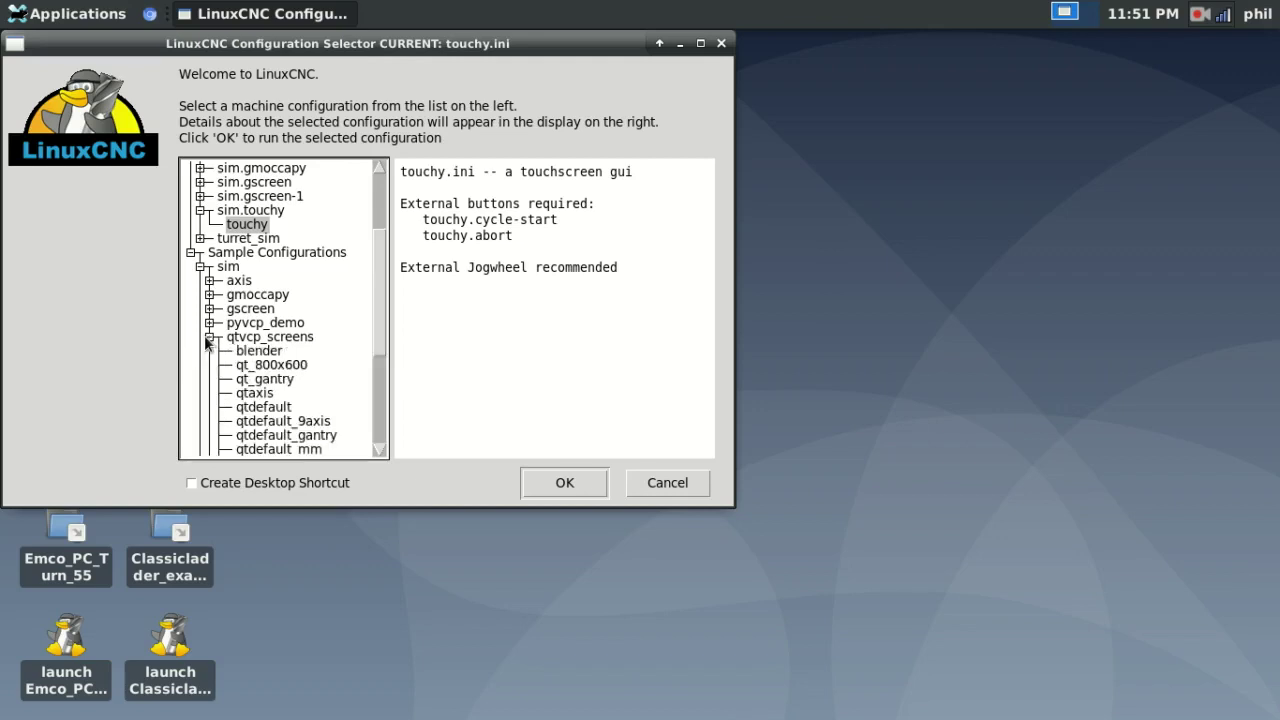
scroll(205, 342, down, 2)
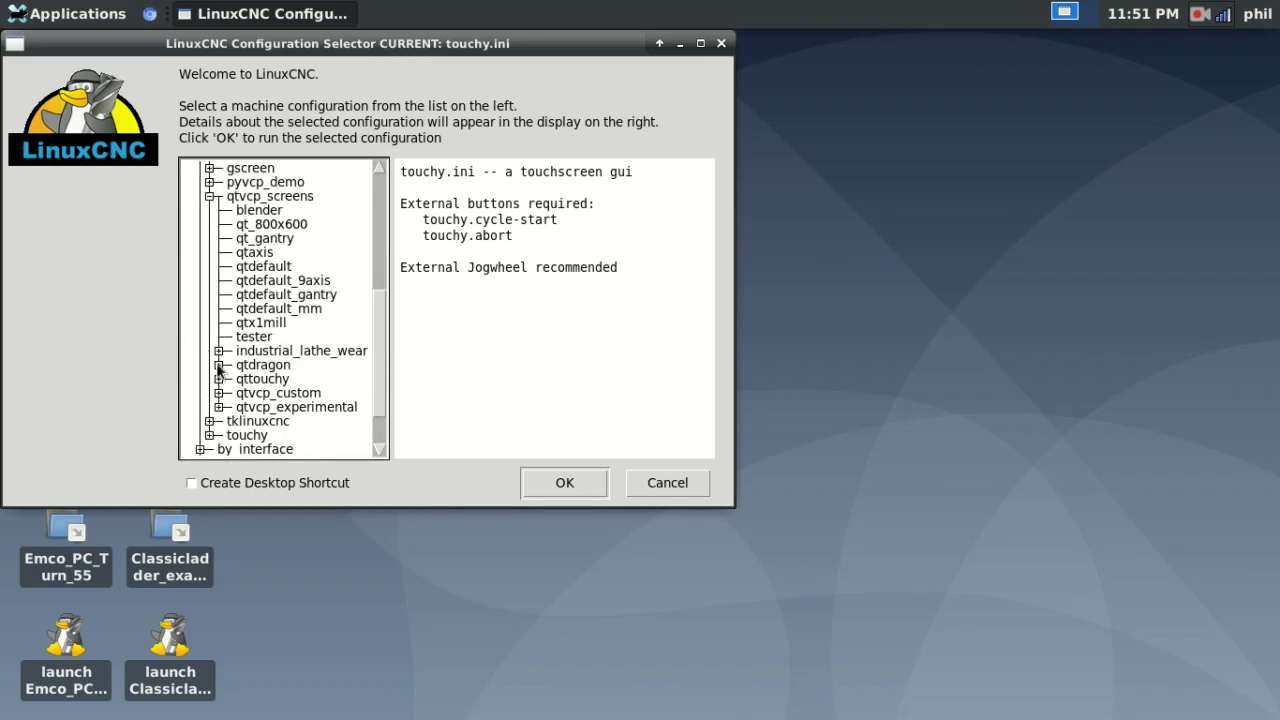
click(218, 365)
click(270, 379)
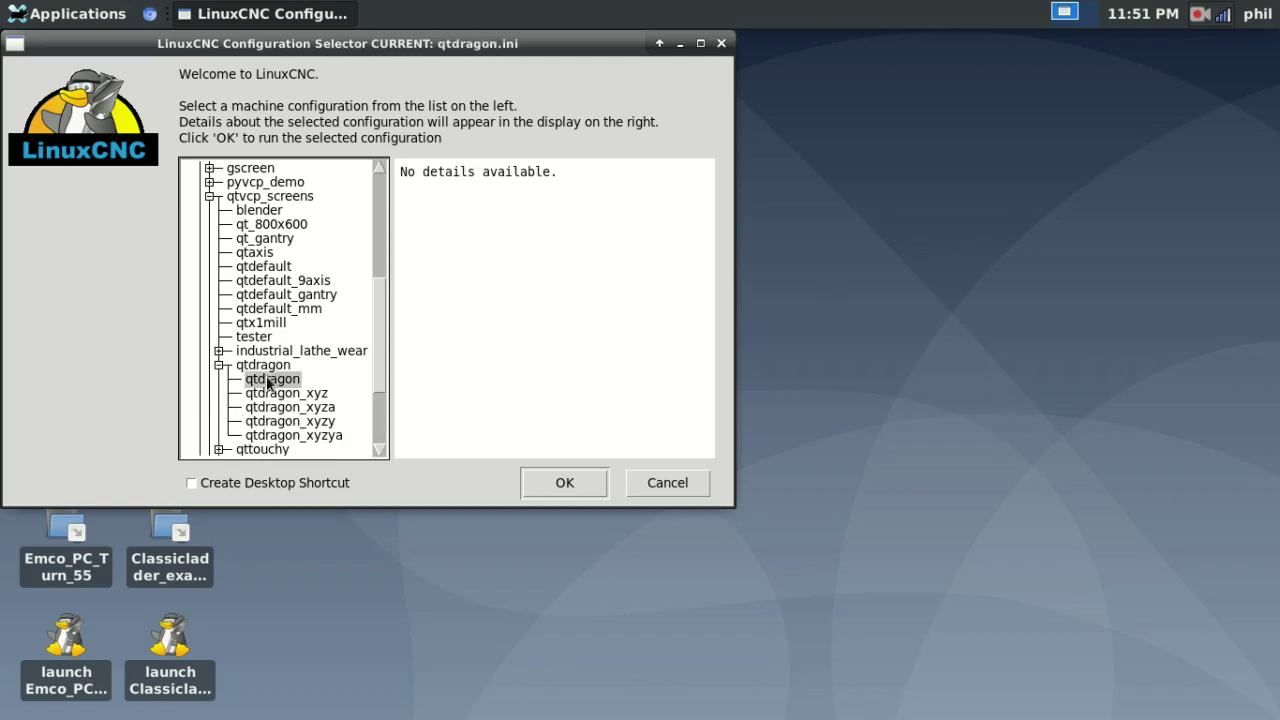
click(550, 484)
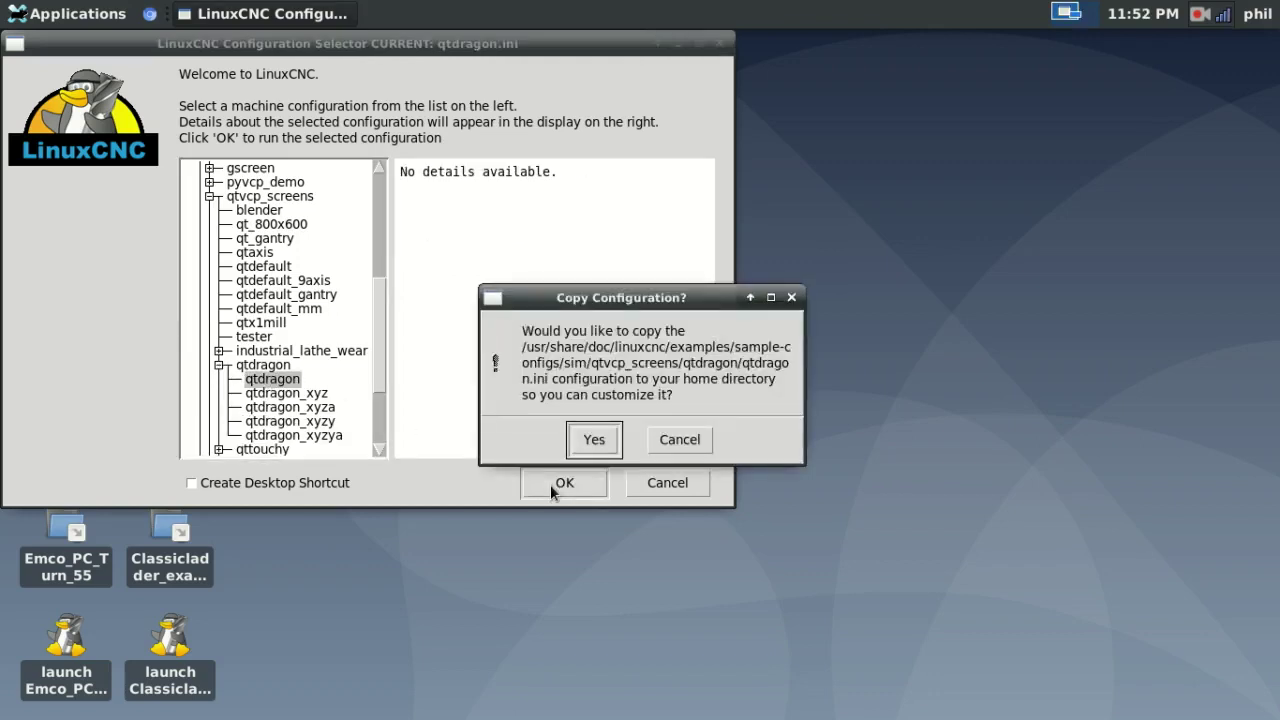
click(594, 440)
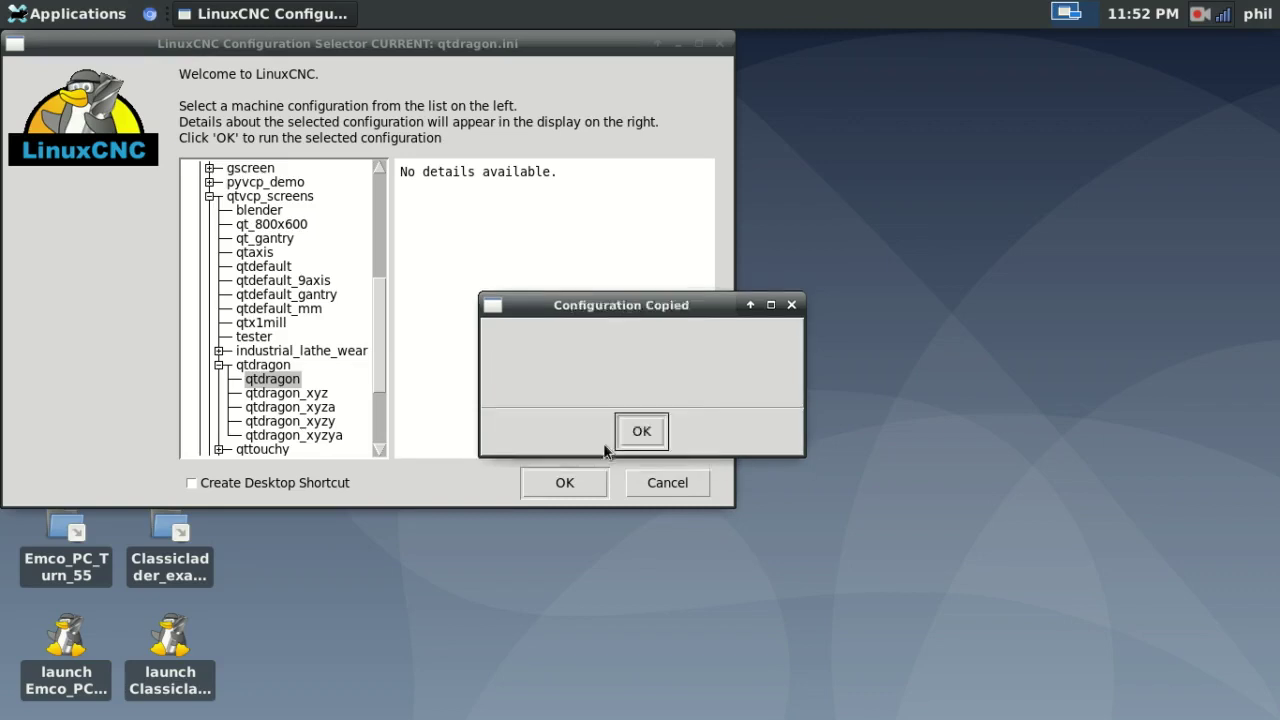
click(641, 431)
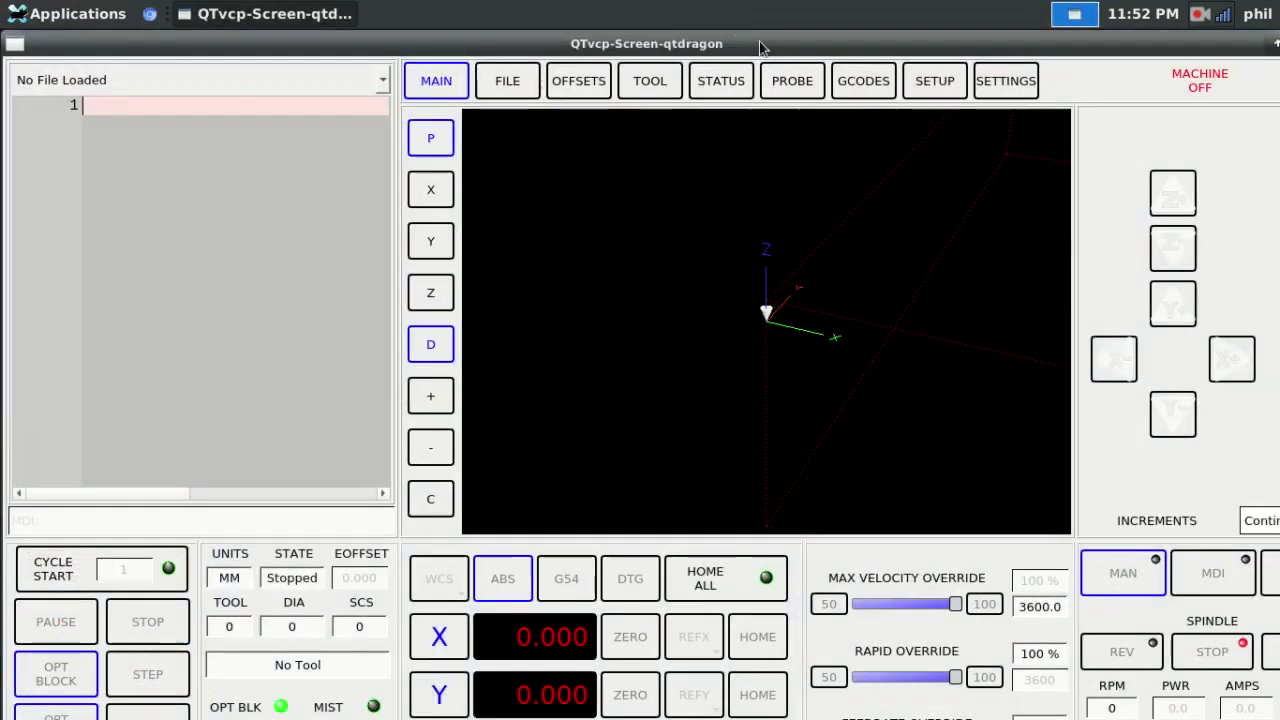
Reset the emergency stop, switch the QtDragon machine on and home all axes.
drag(759, 41, 683, 3)
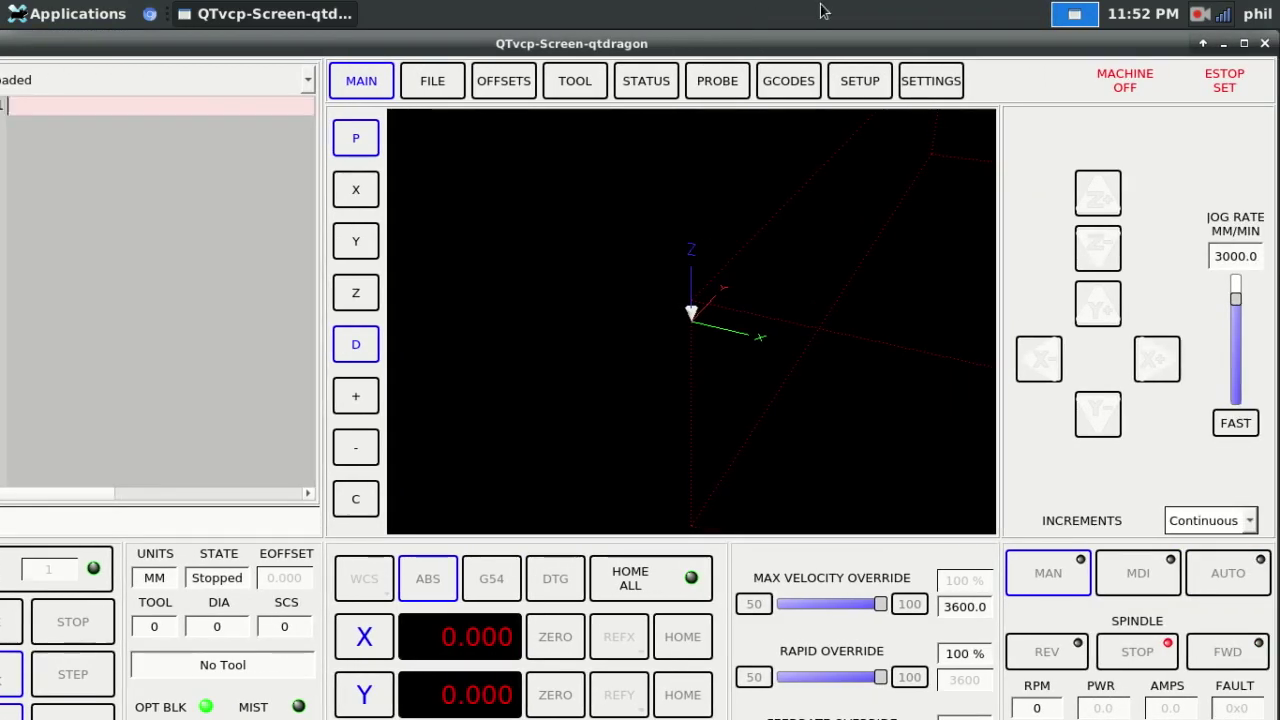
click(1145, 88)
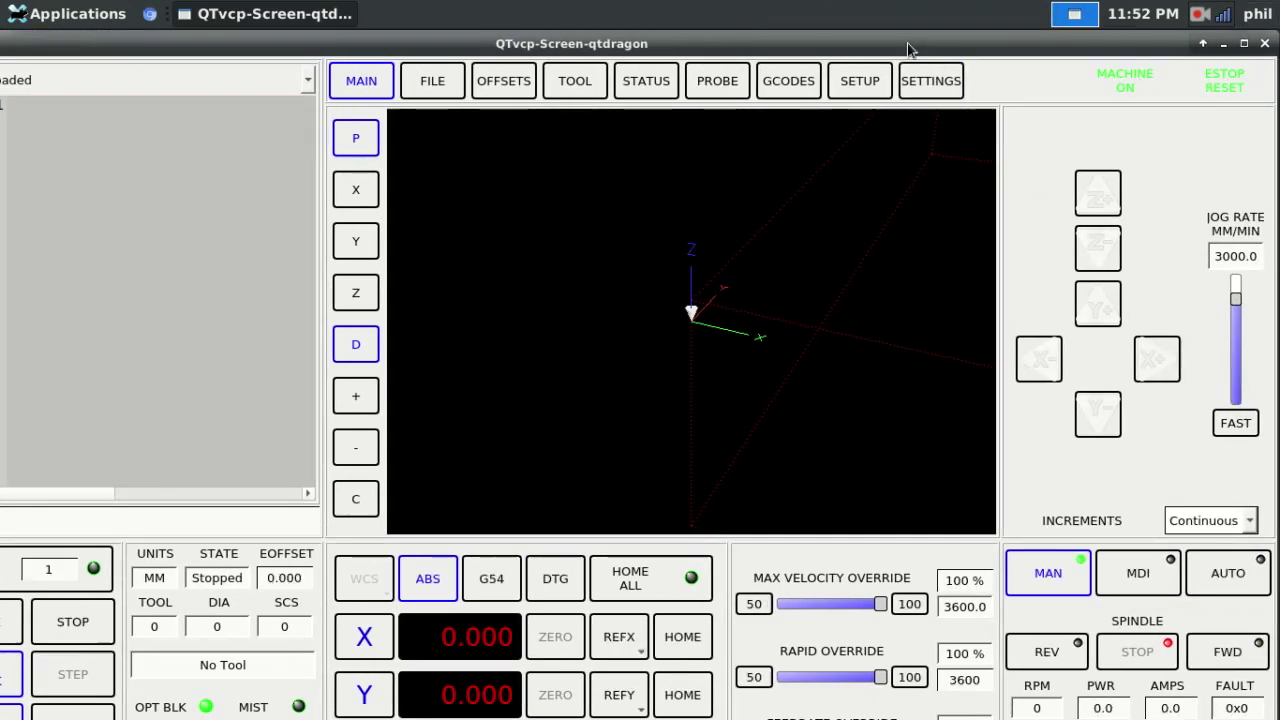
drag(909, 46, 971, 27)
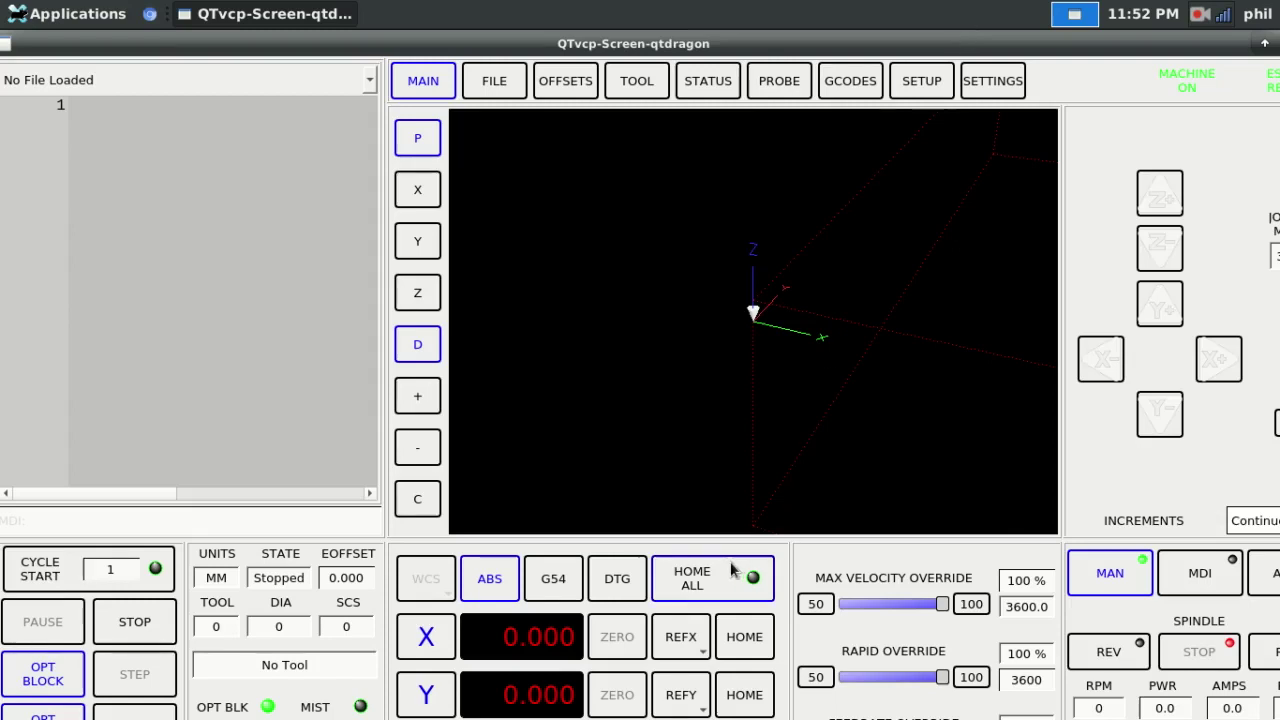
key(Home)
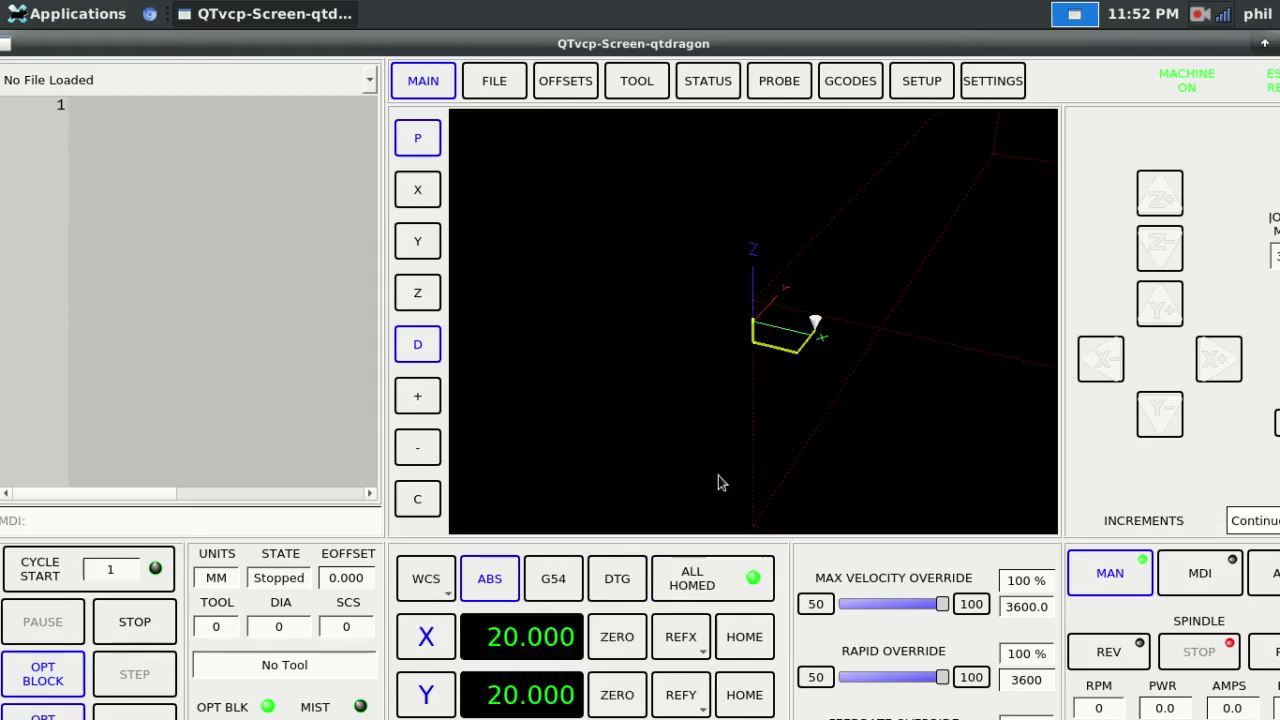
Jog the machine continuously along X, Y and Z in both X and Y directions and downward in Z.
drag(863, 40, 707, 40)
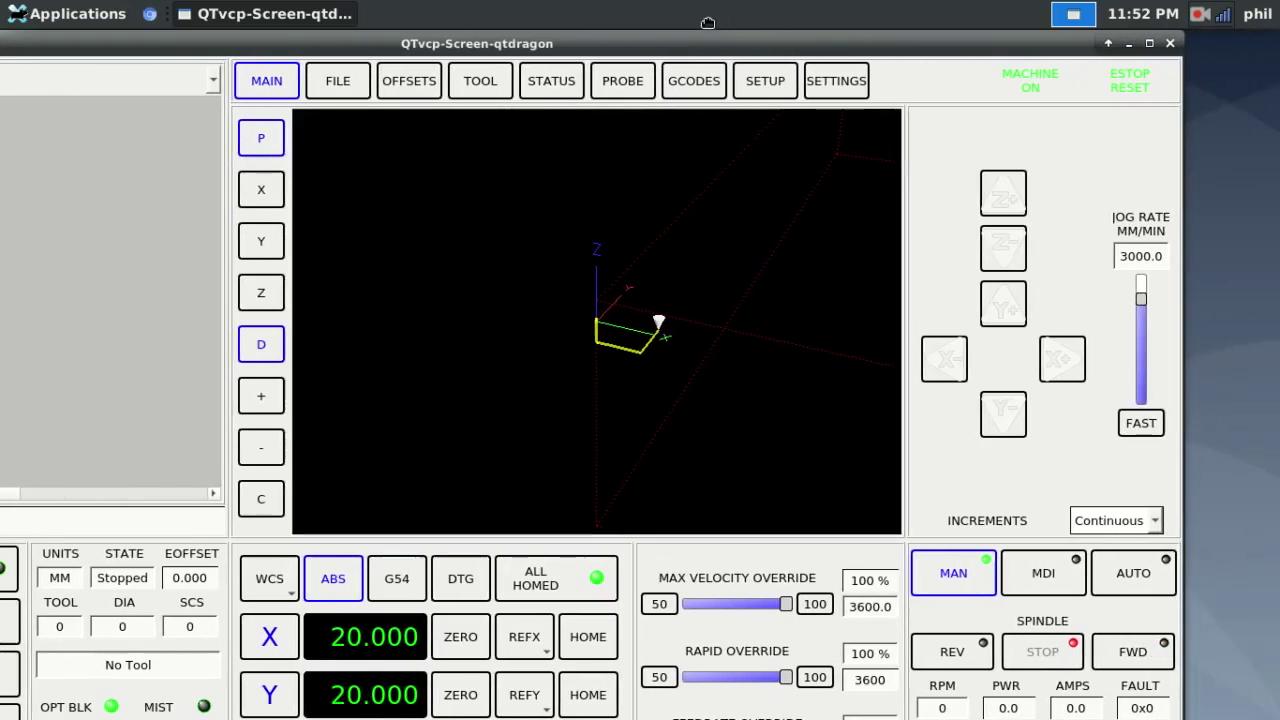
click(1062, 362)
click(938, 362)
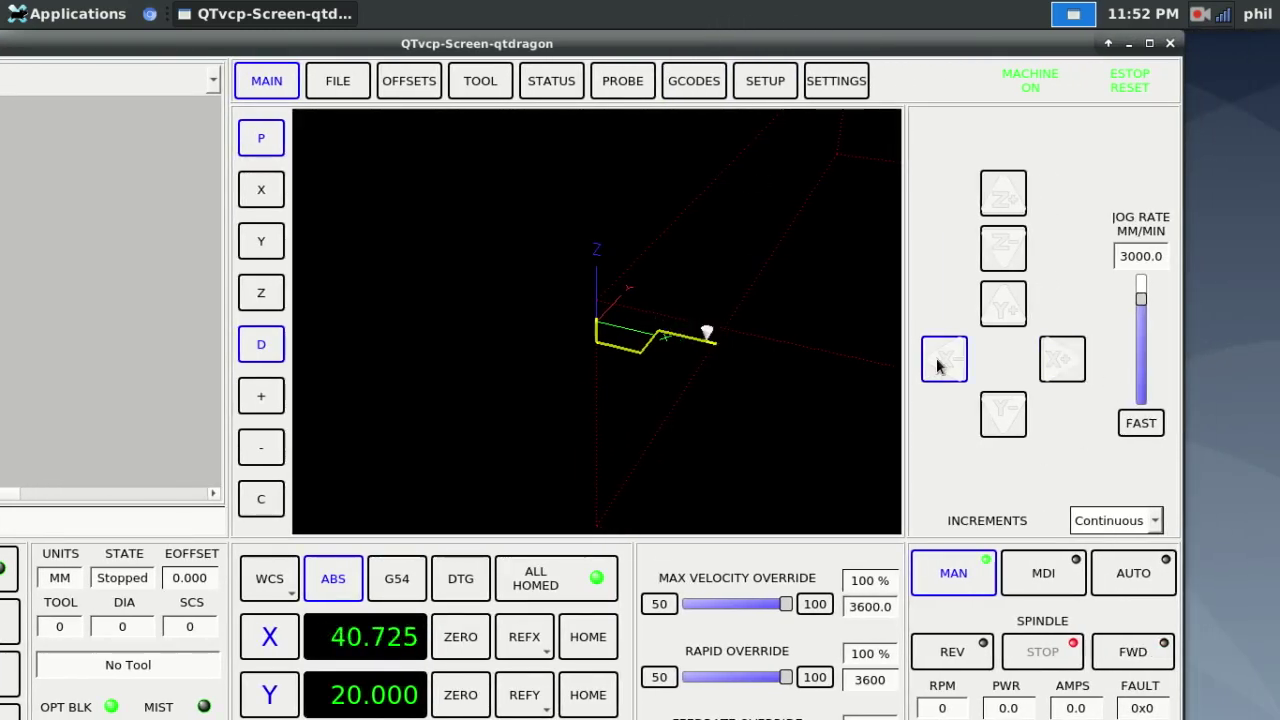
click(1063, 356)
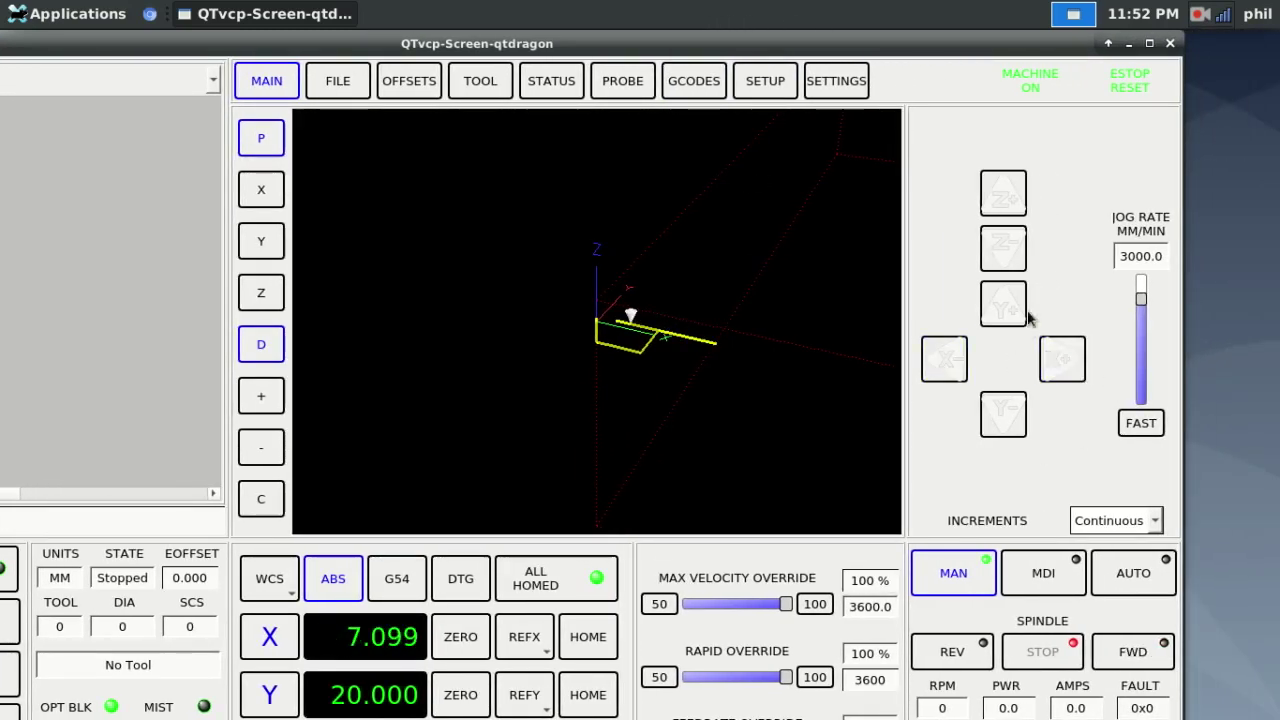
click(1001, 306)
click(1005, 247)
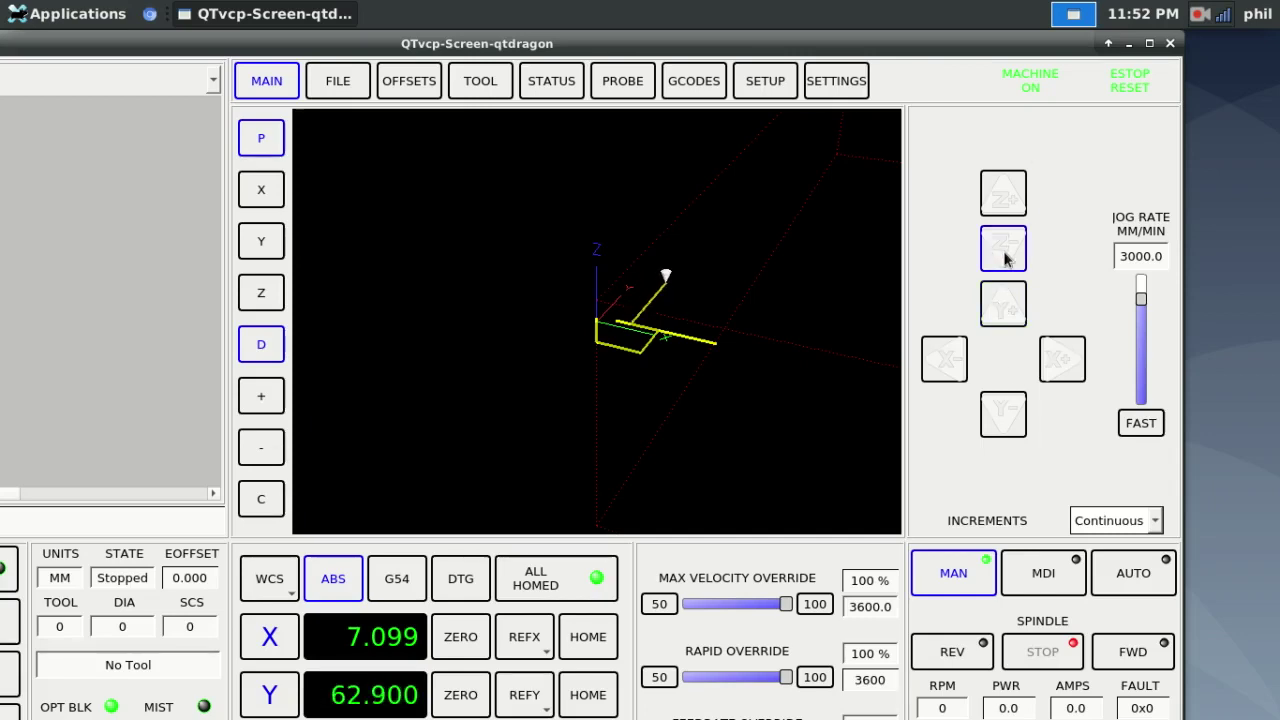
click(1062, 357)
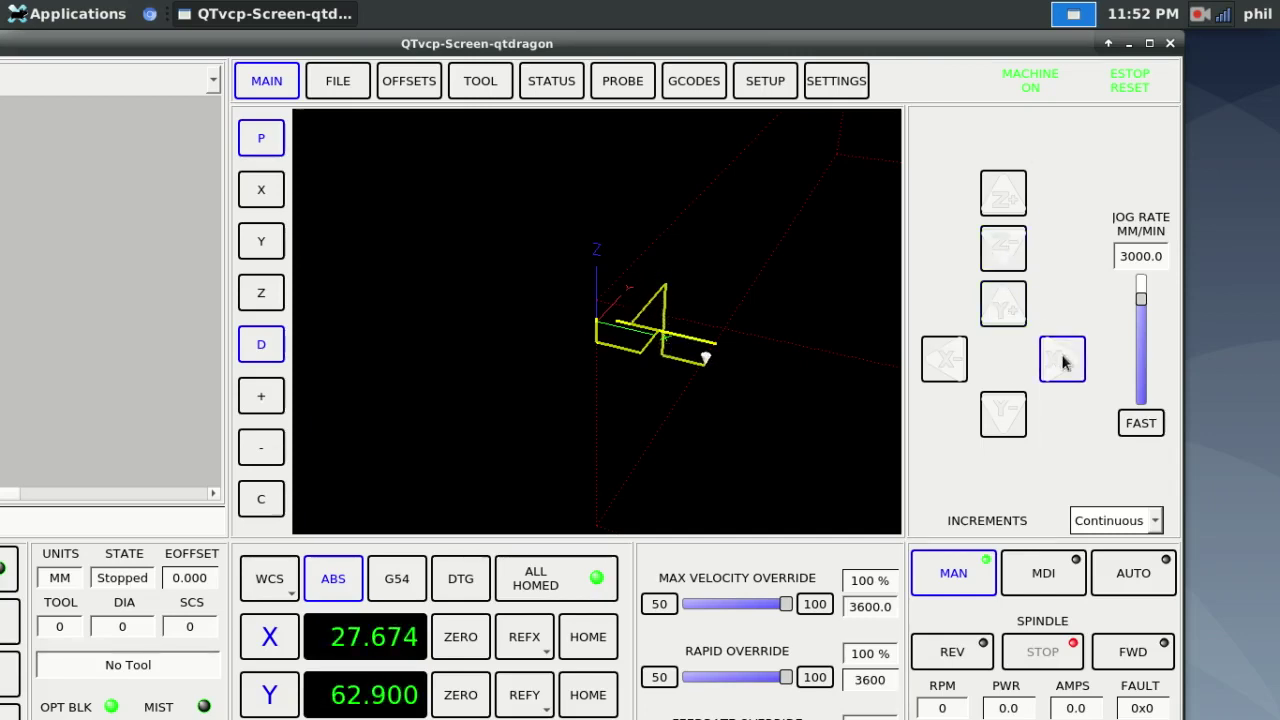
click(1004, 296)
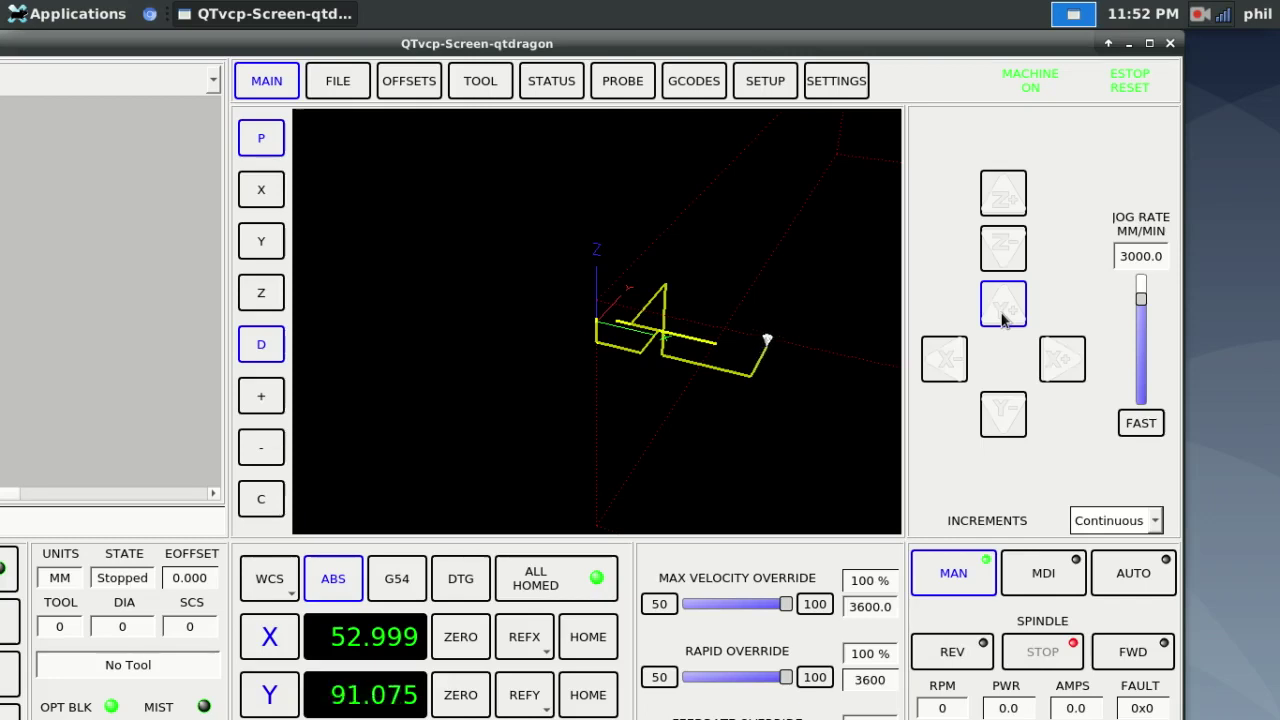
click(1003, 414)
click(946, 358)
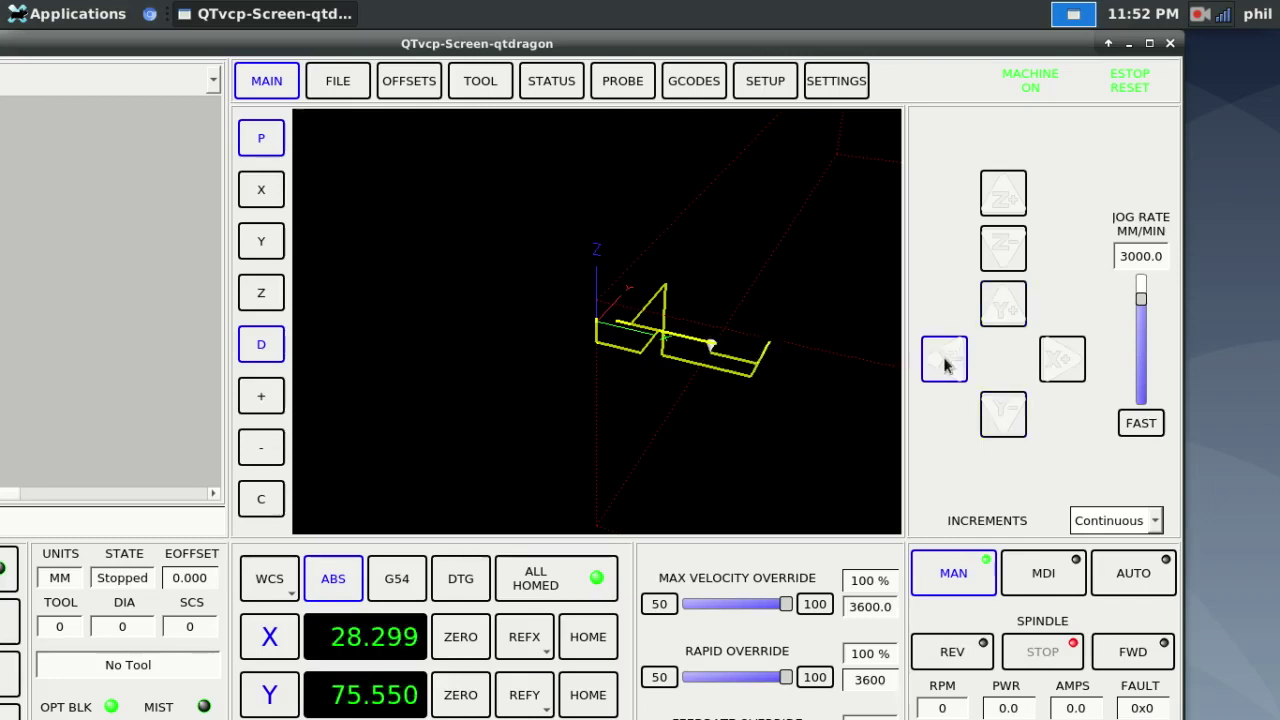
Lower the jog rate to 971 mm/min and jog the machine in the positive X and Y directions.
drag(1141, 300, 1141, 367)
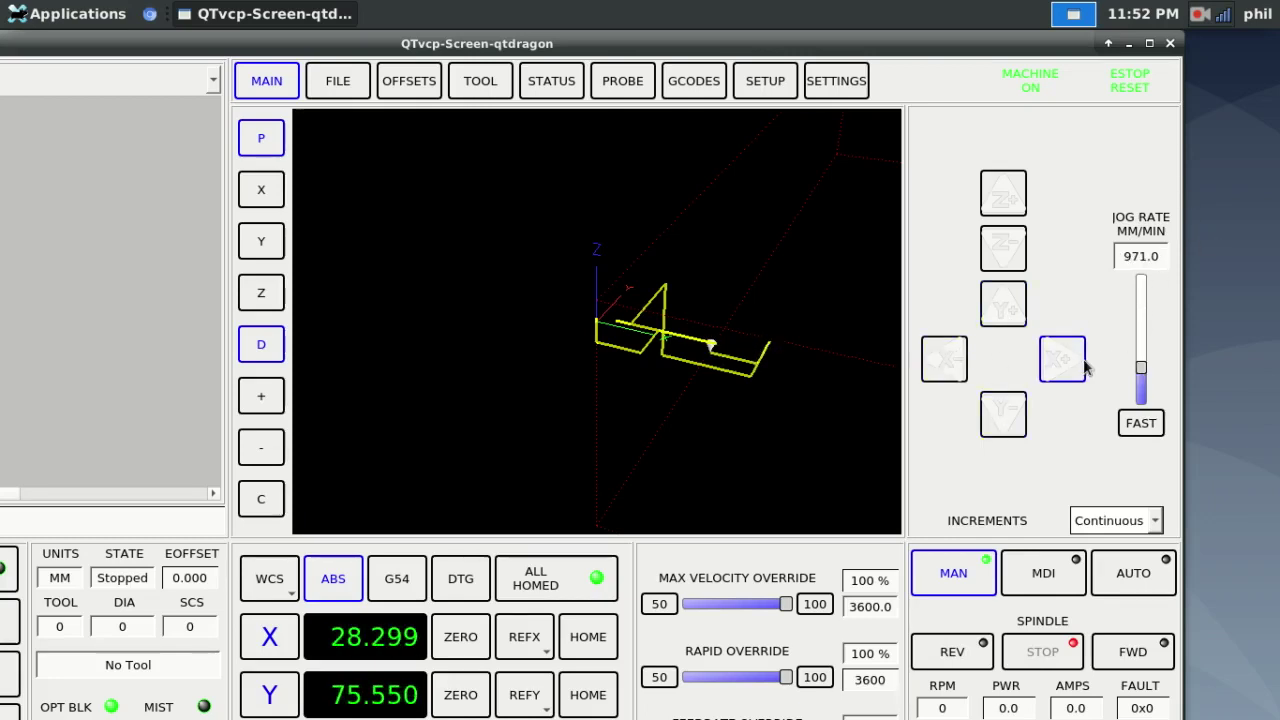
click(1080, 362)
click(1007, 314)
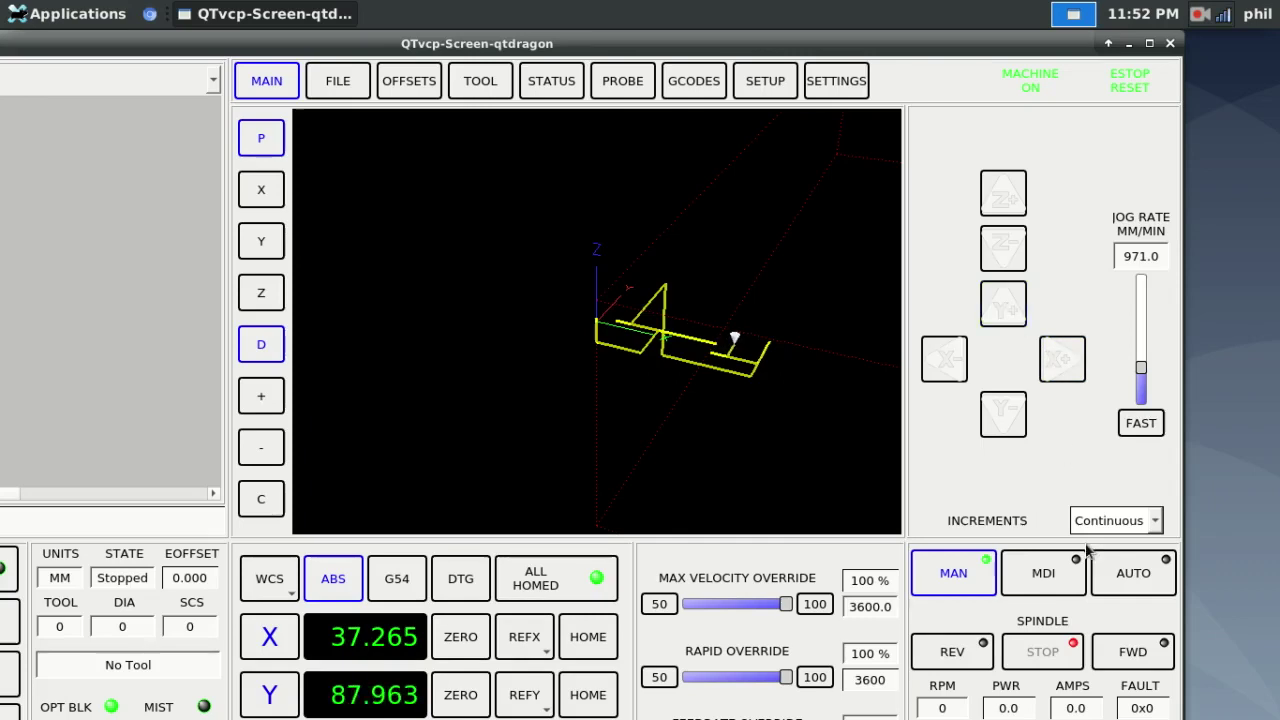
Switch QtDragon through the MDI, automatic and manual modes, and return it to MDI mode.
click(1043, 573)
click(1125, 575)
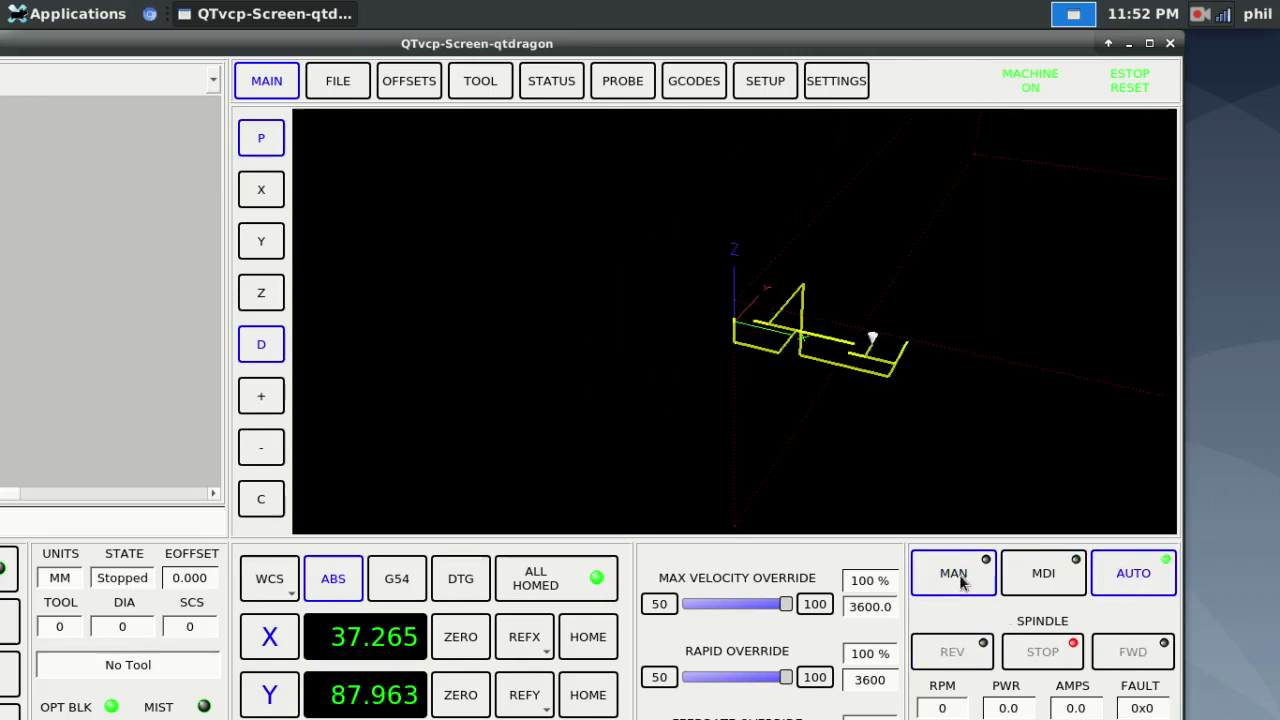
click(957, 572)
click(1080, 570)
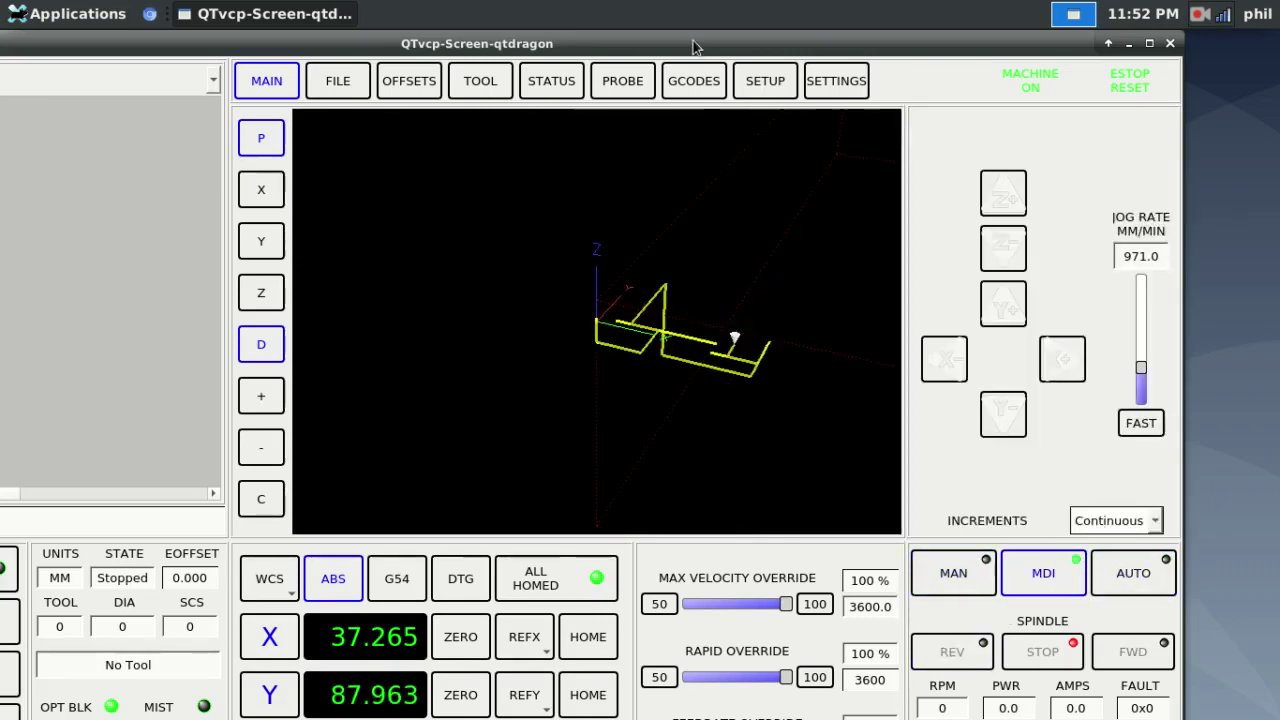
drag(694, 40, 793, 24)
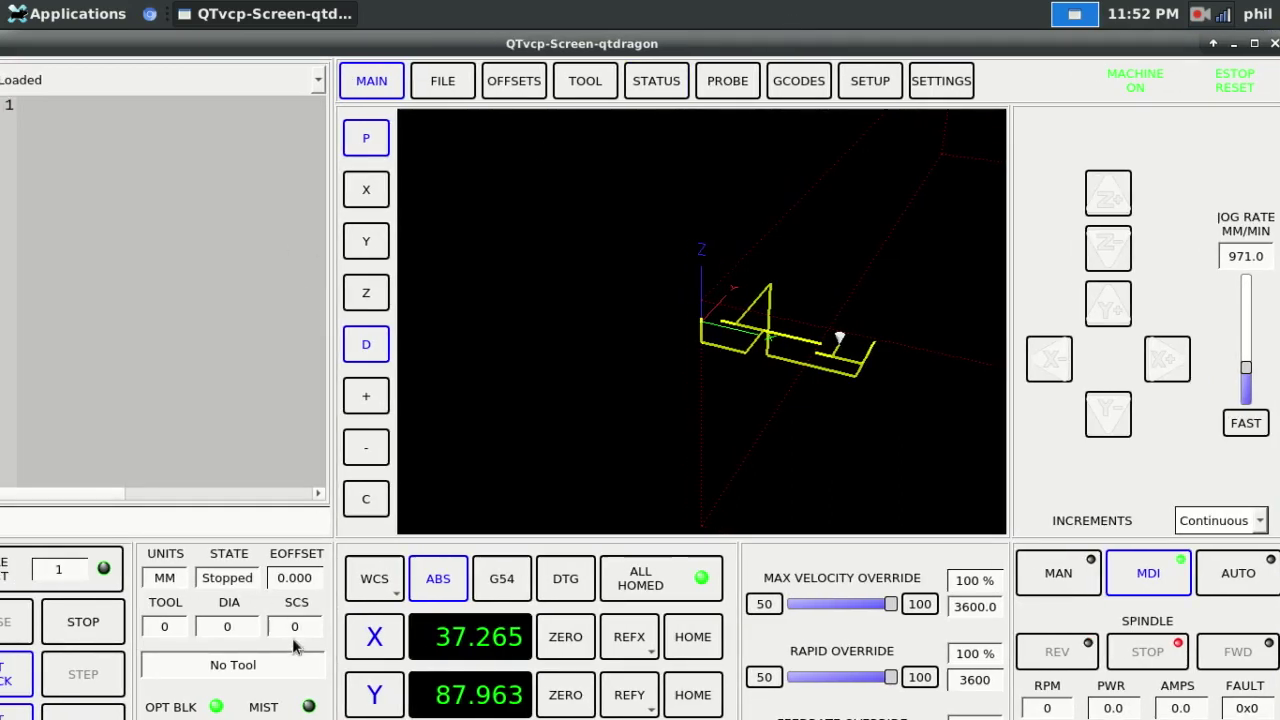
Shift the oversized QtDragon window sideways to view its full width, and close it, answering the shutdown prompt.
drag(418, 48, 443, 36)
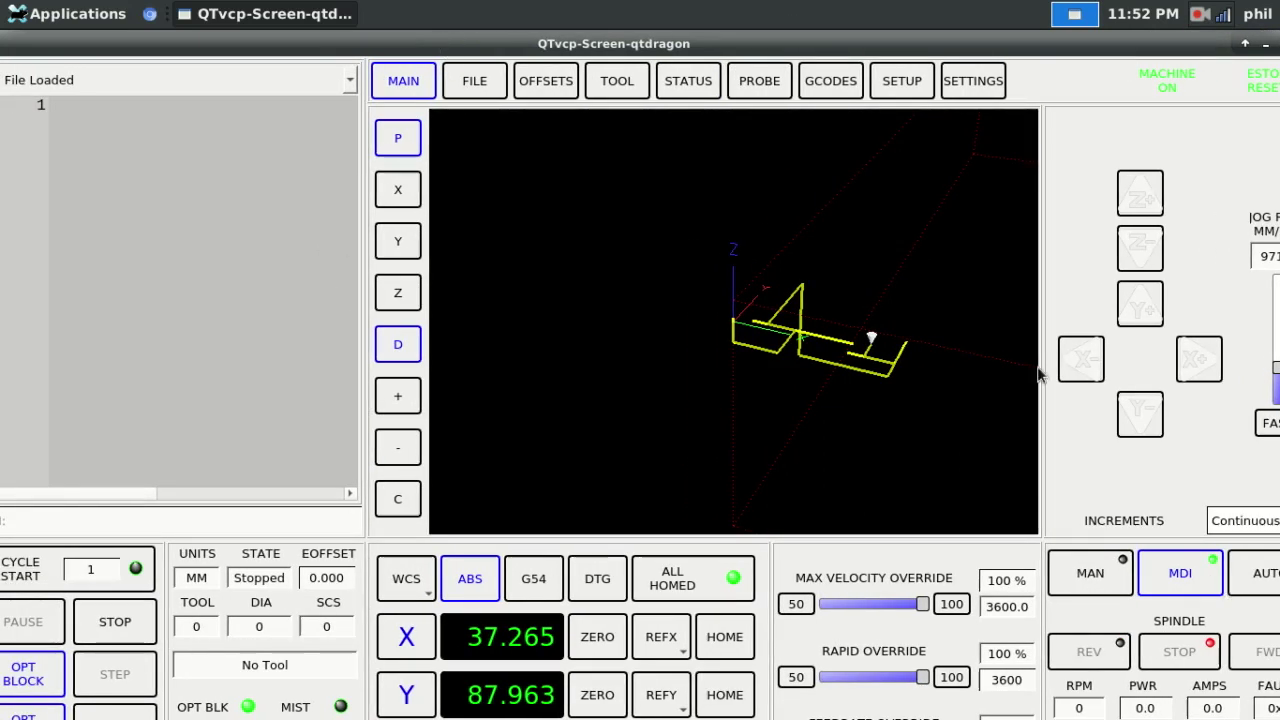
drag(828, 40, 738, 35)
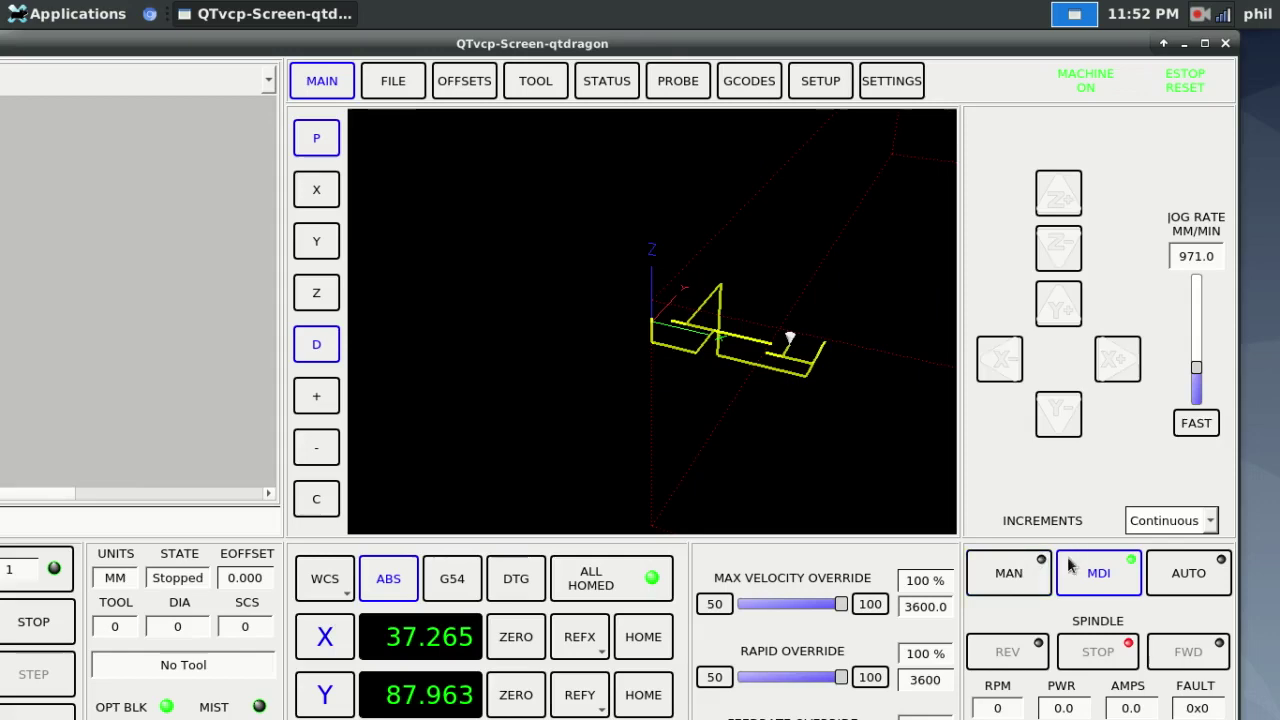
drag(420, 43, 506, 28)
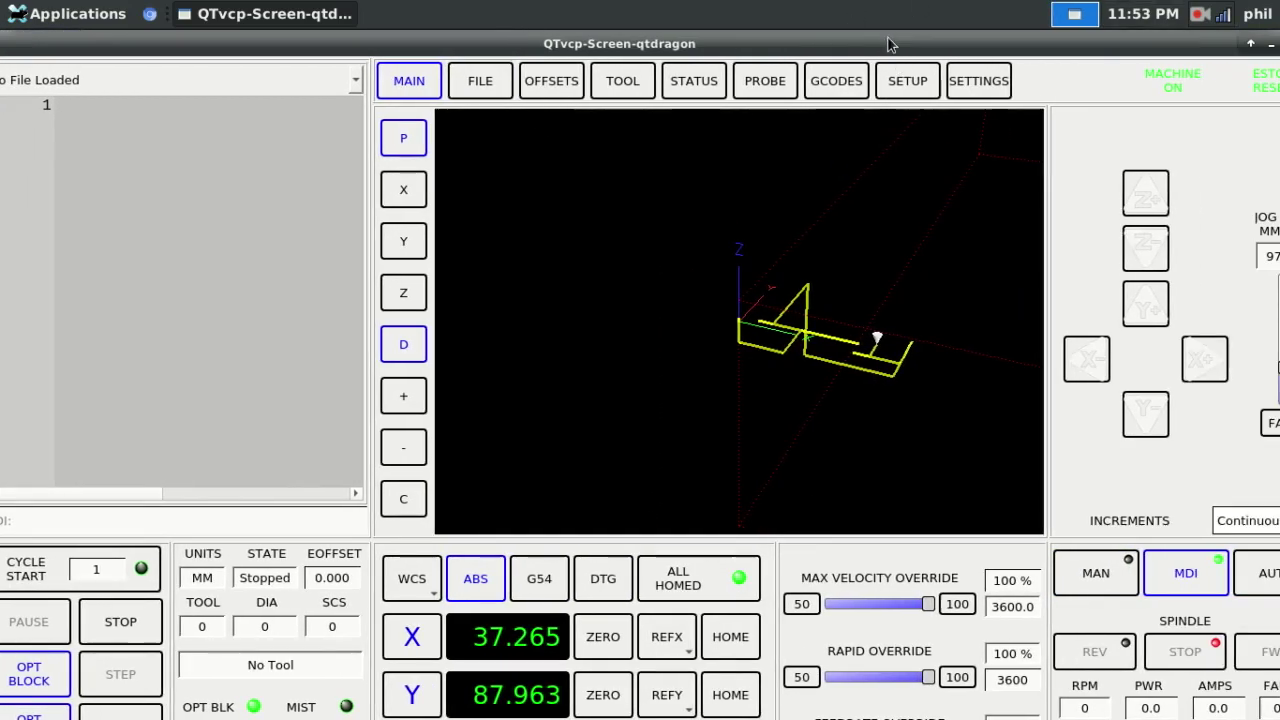
drag(886, 40, 768, 40)
click(1195, 45)
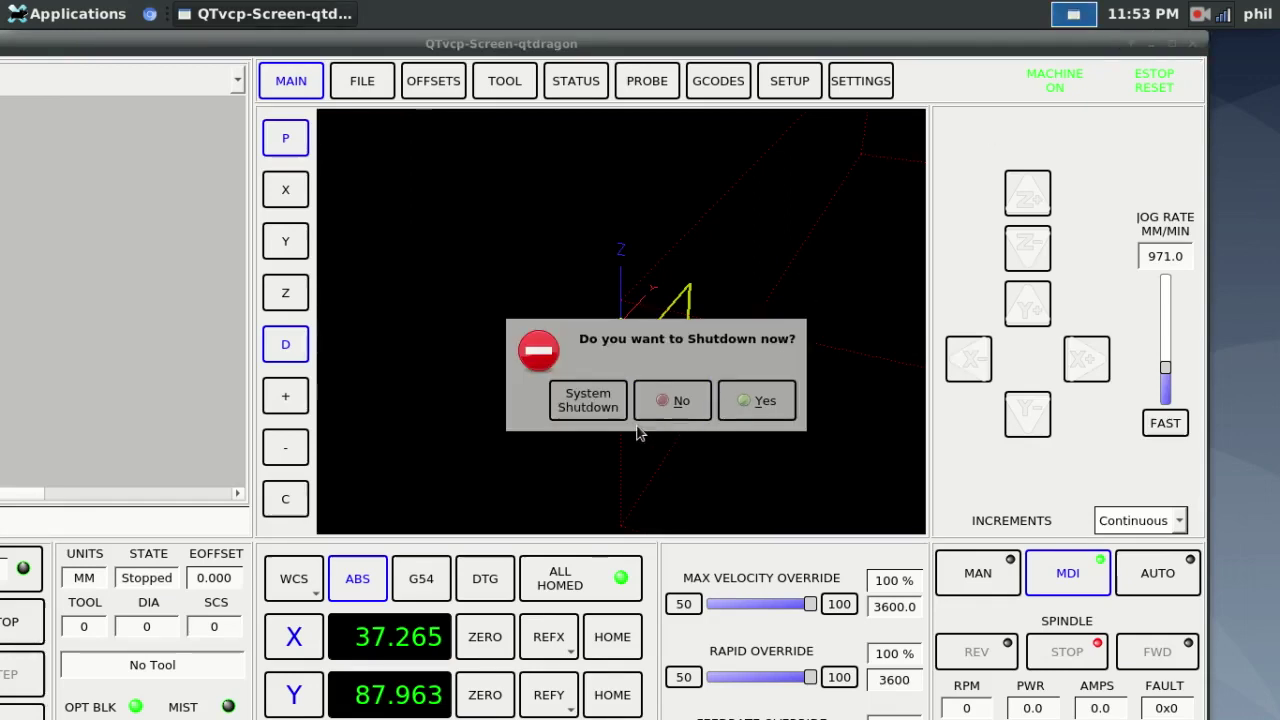
click(581, 407)
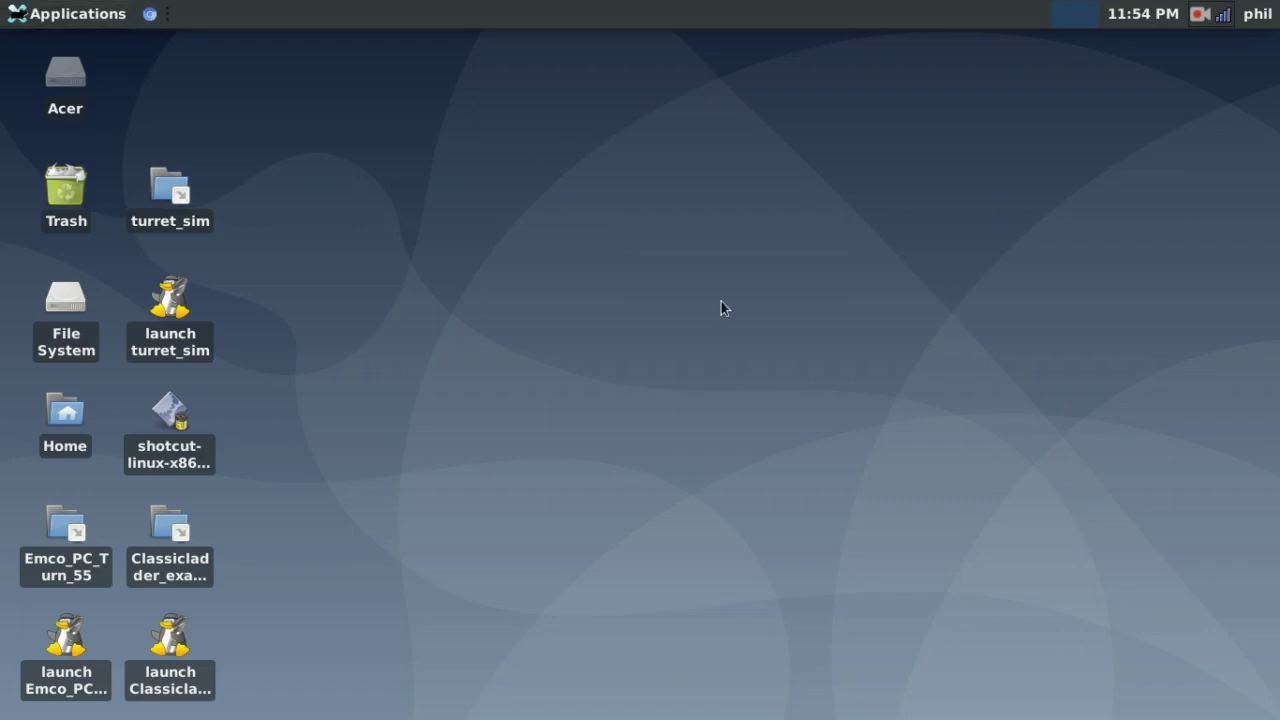
Switch to Chromium, search the web for "probe basic linuxcnc" and open the Small Shop Concepts page for the Probe Basic user interface.
click(42, 15)
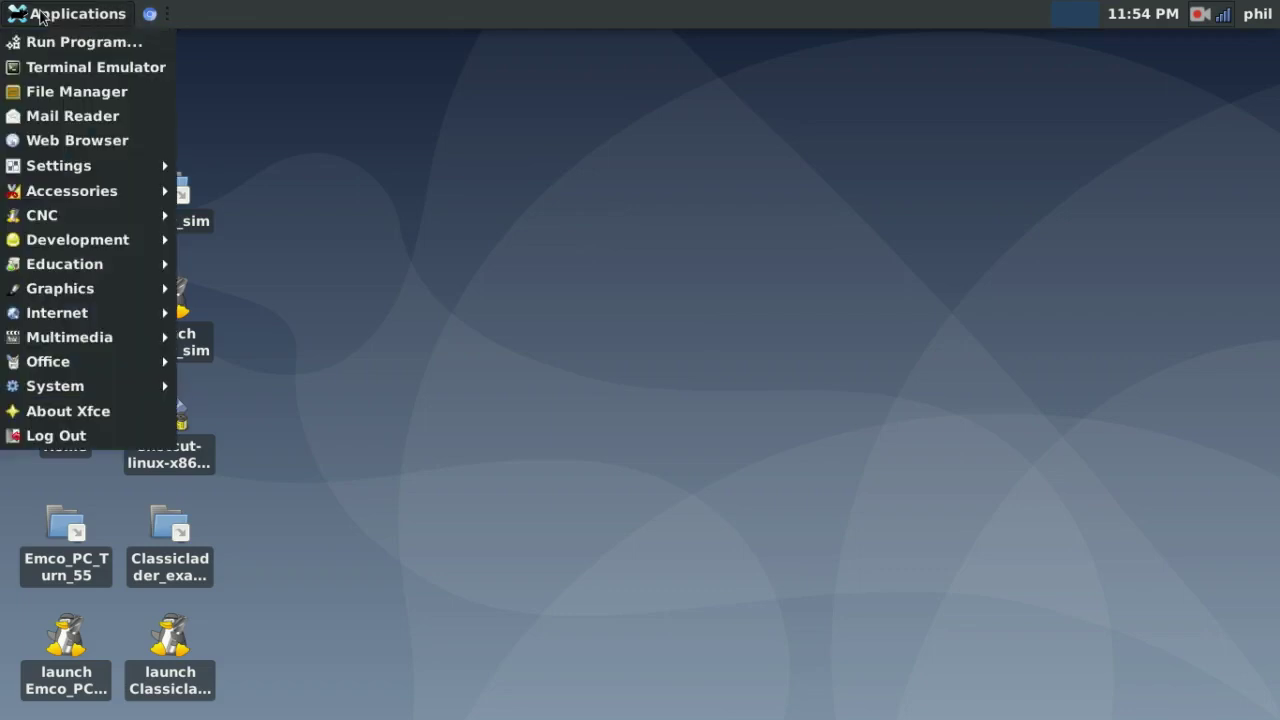
click(42, 15)
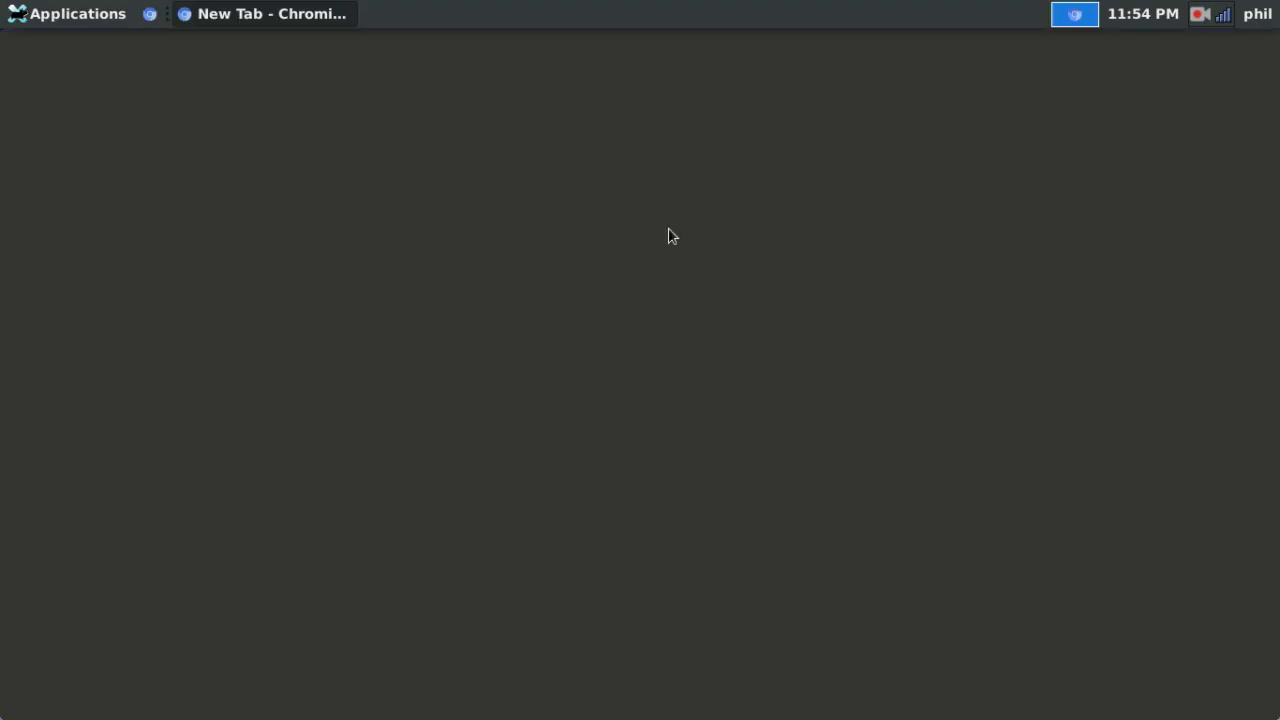
text(pro)
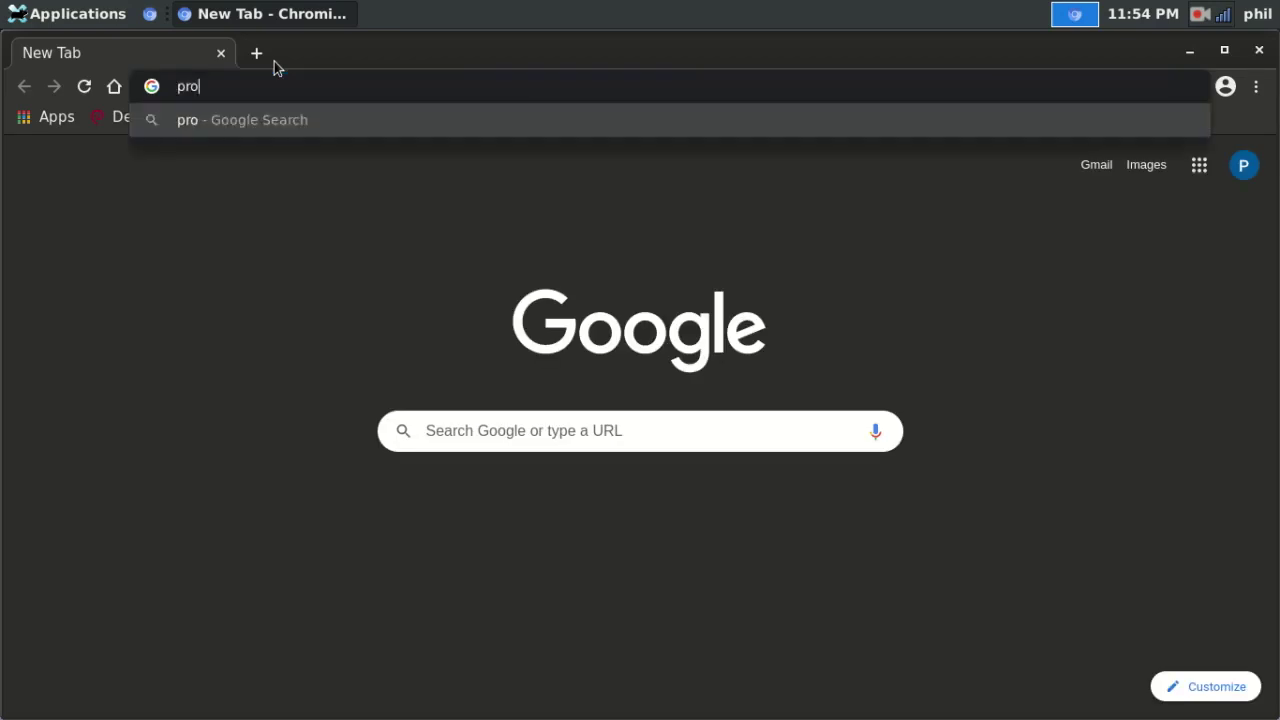
text(ve)
key(BackSpace)
key(BackSpace)
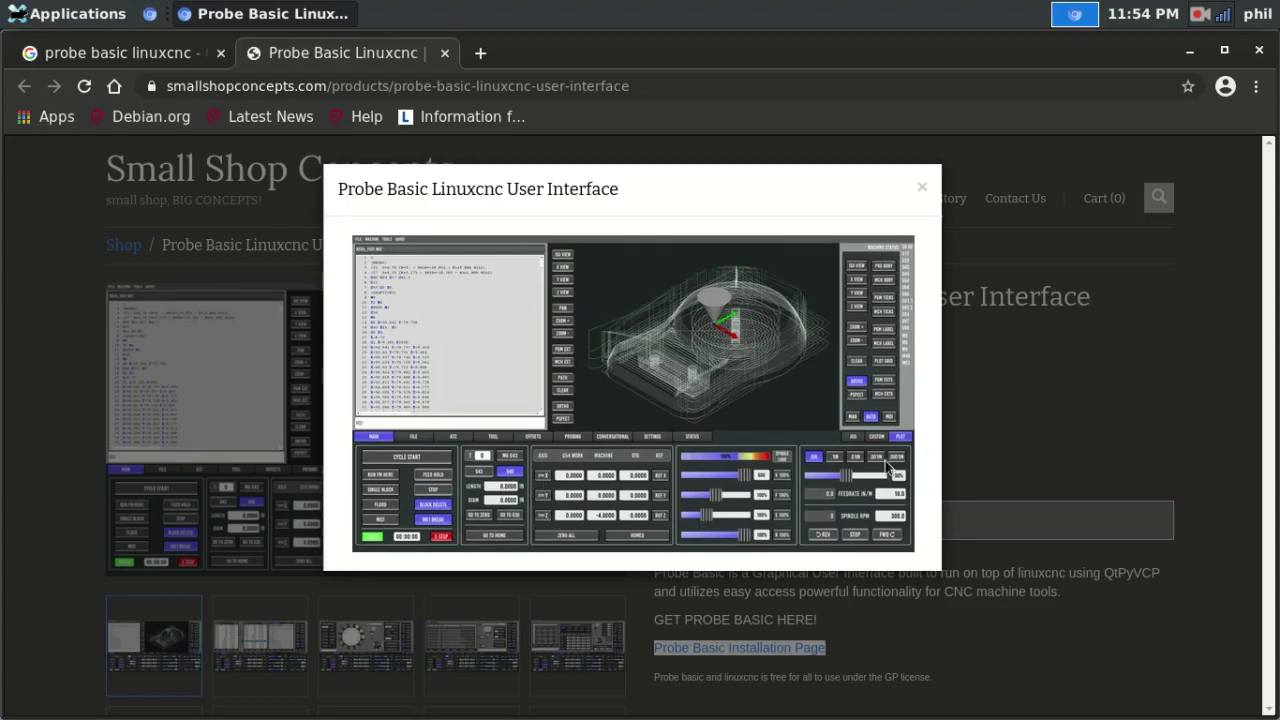
Open the Probe Basic screenshot in its own browser tab, enlarge it to examine the interface layout, and close the browser.
drag(608, 286, 478, 52)
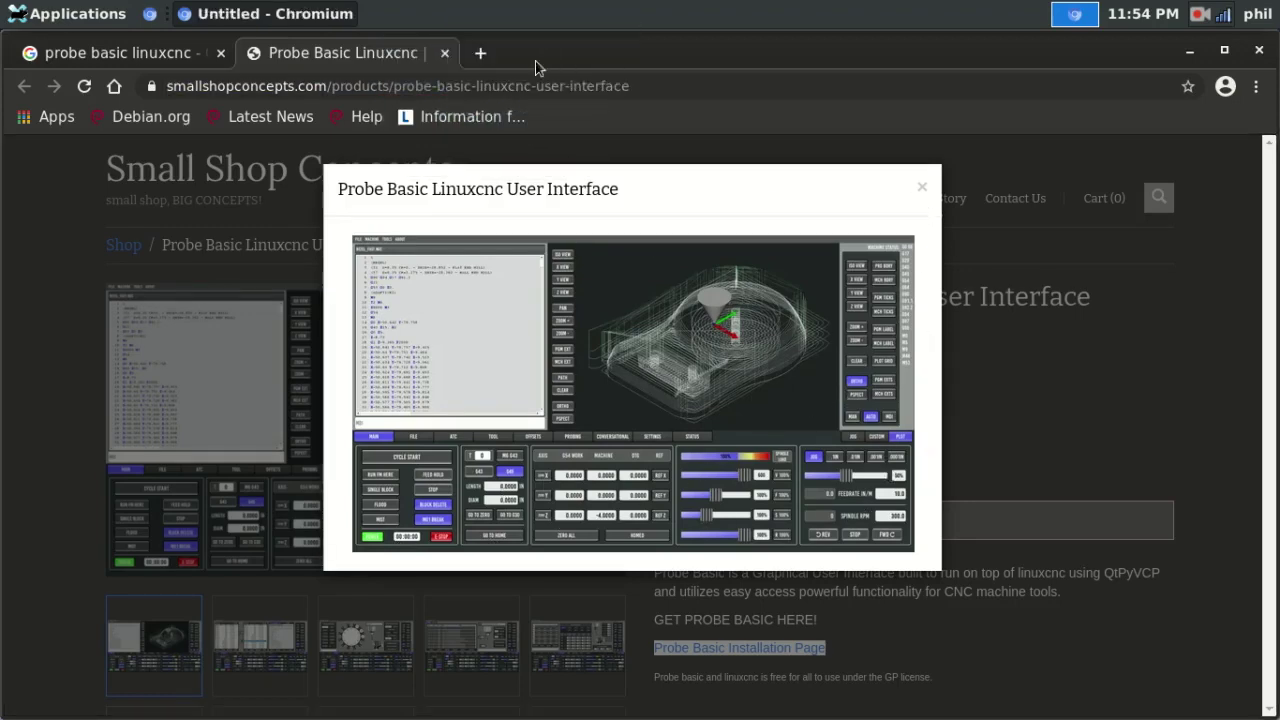
ctrl+scroll(728, 443, up, 4)
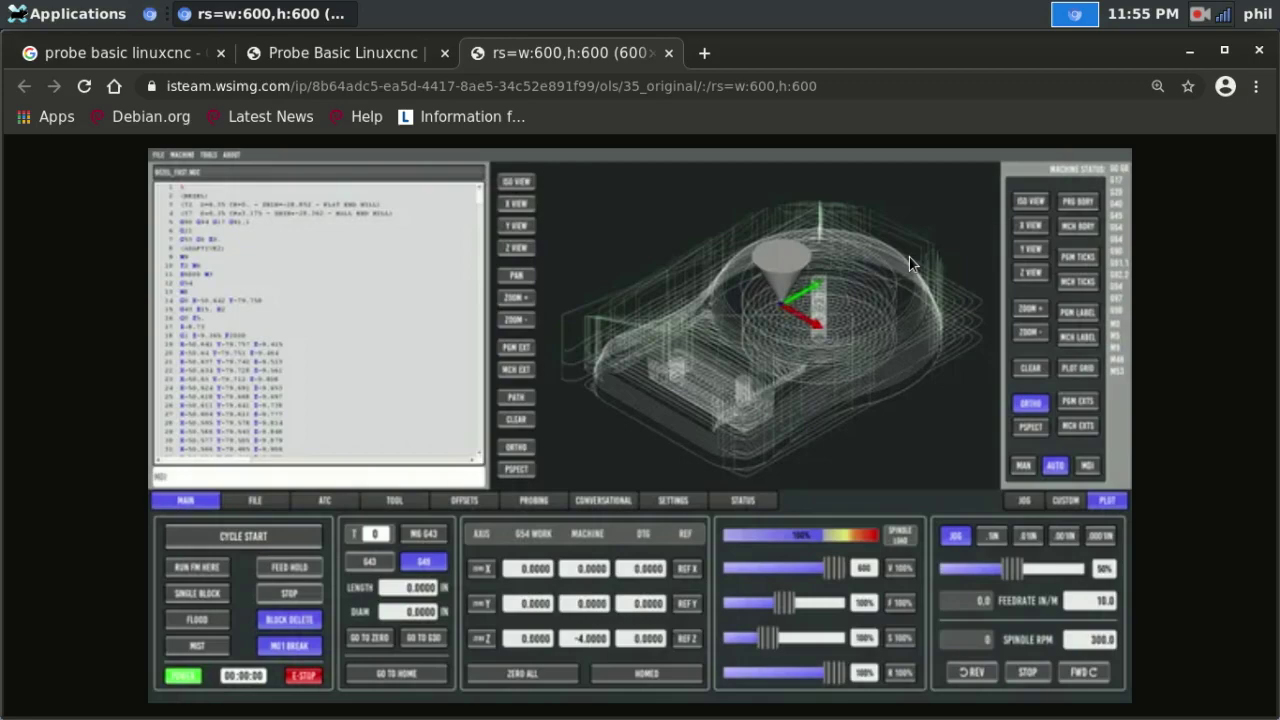
click(1259, 50)
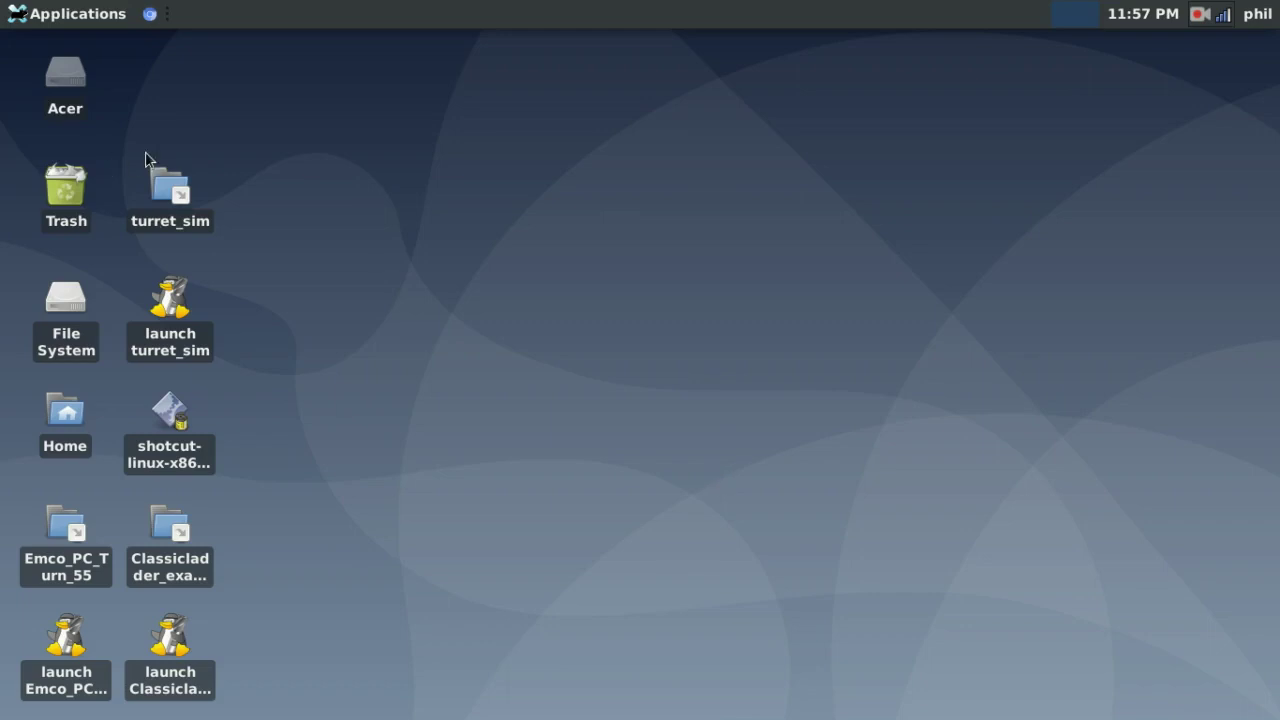
View the configuration files in the desktop's turret_sim folder and close the file manager.
double_click(170, 188)
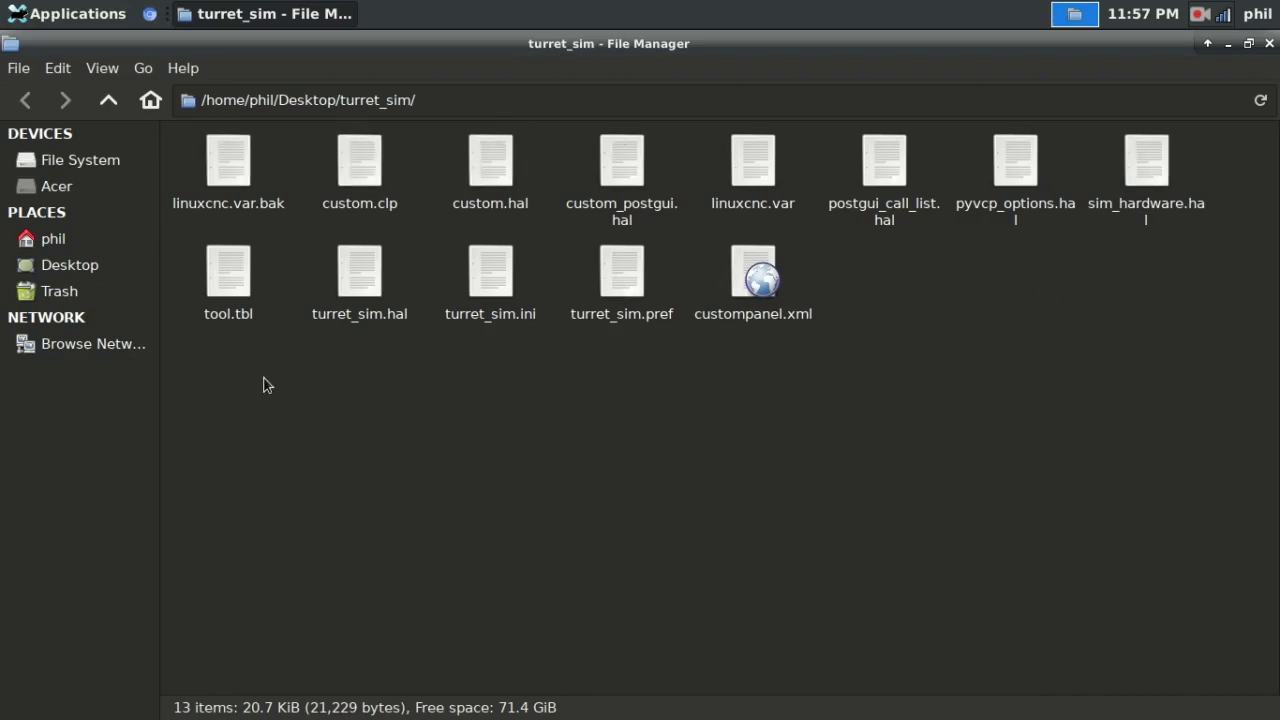
click(1268, 44)
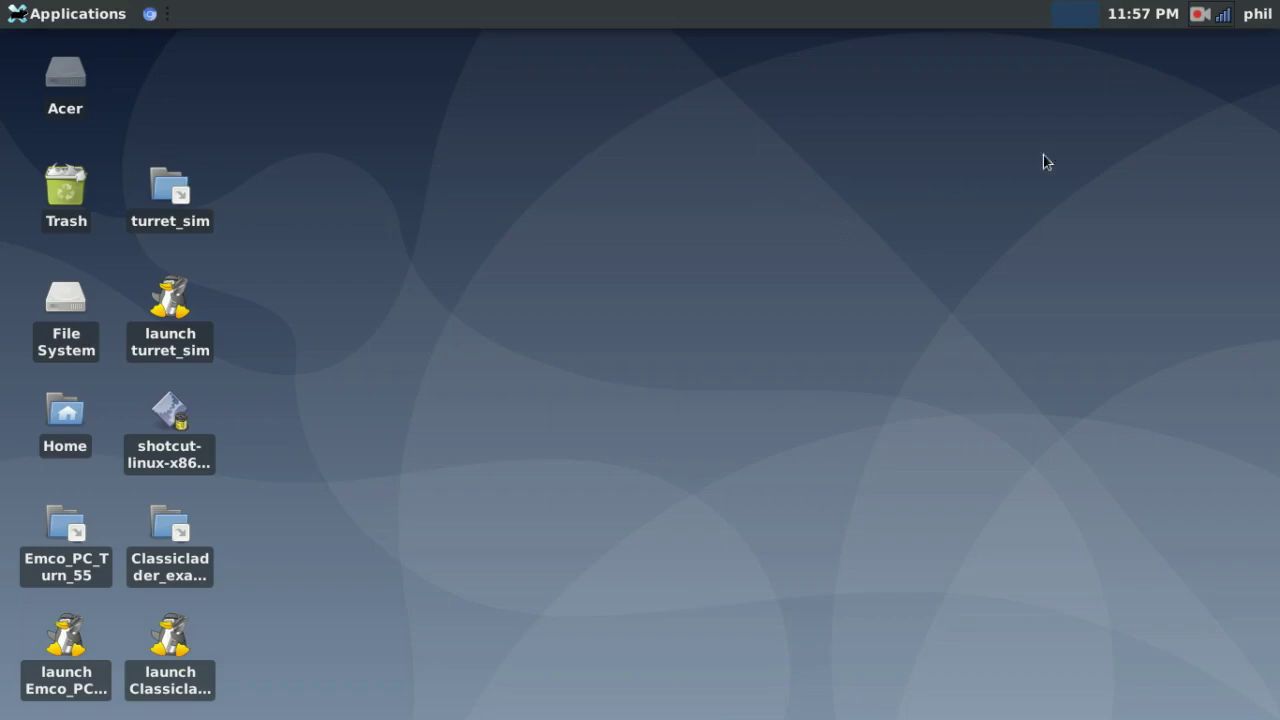
click(1200, 16)
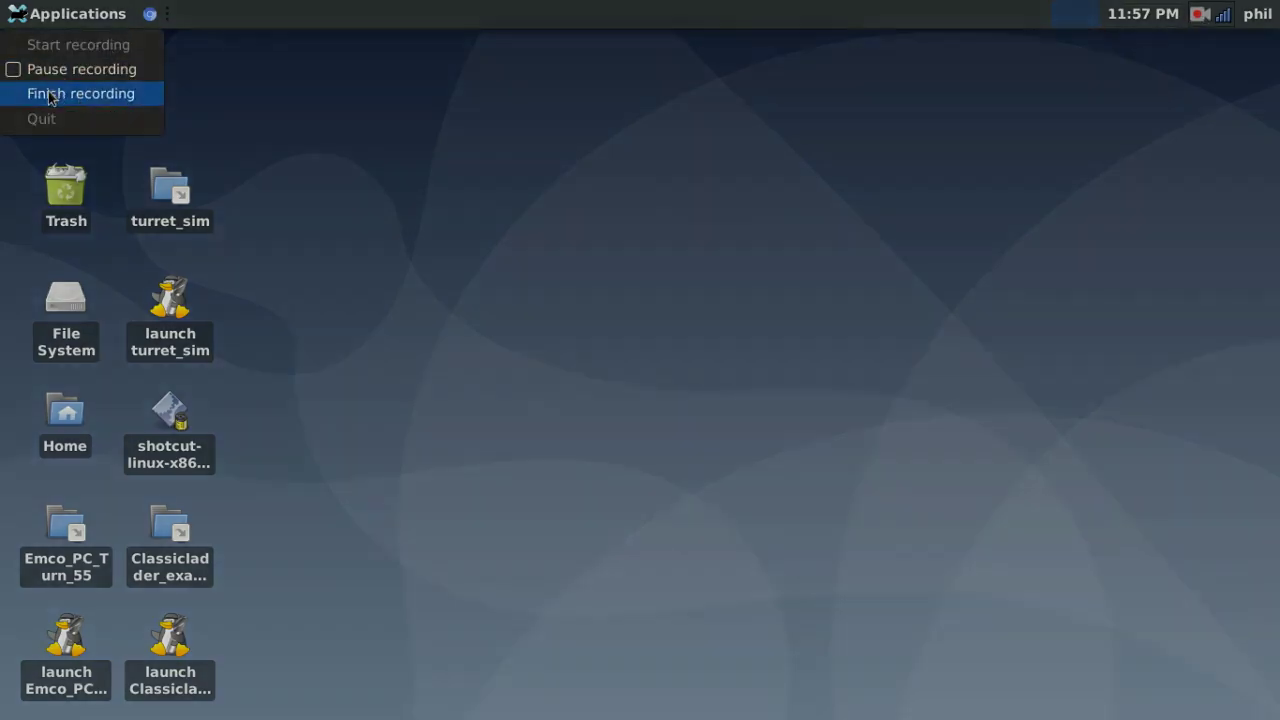